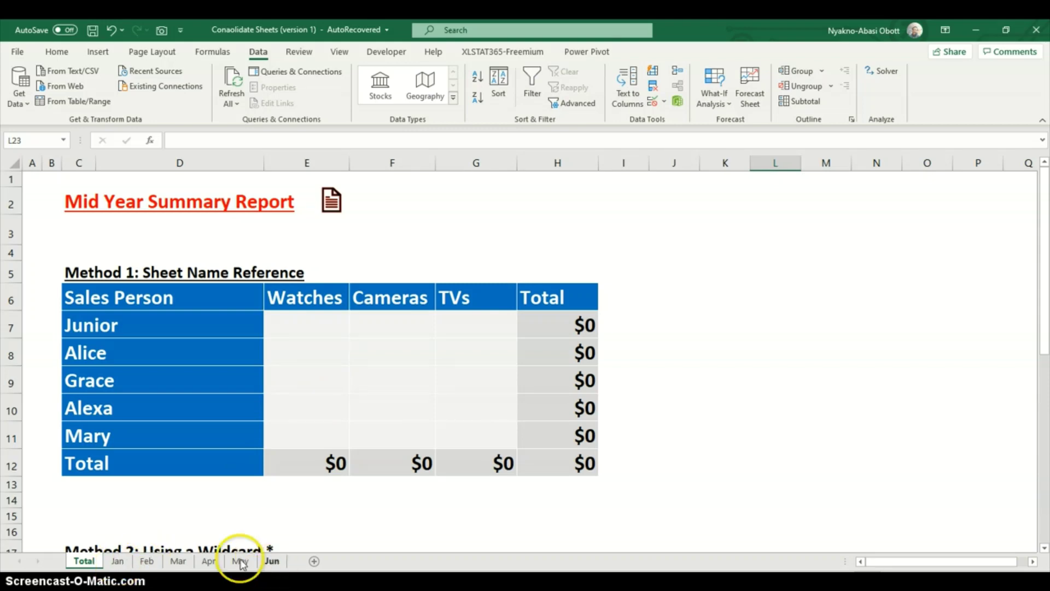
- Review the monthly sales sheets from Jan to Jun and the three method sections on the Total sheet
click(117, 561)
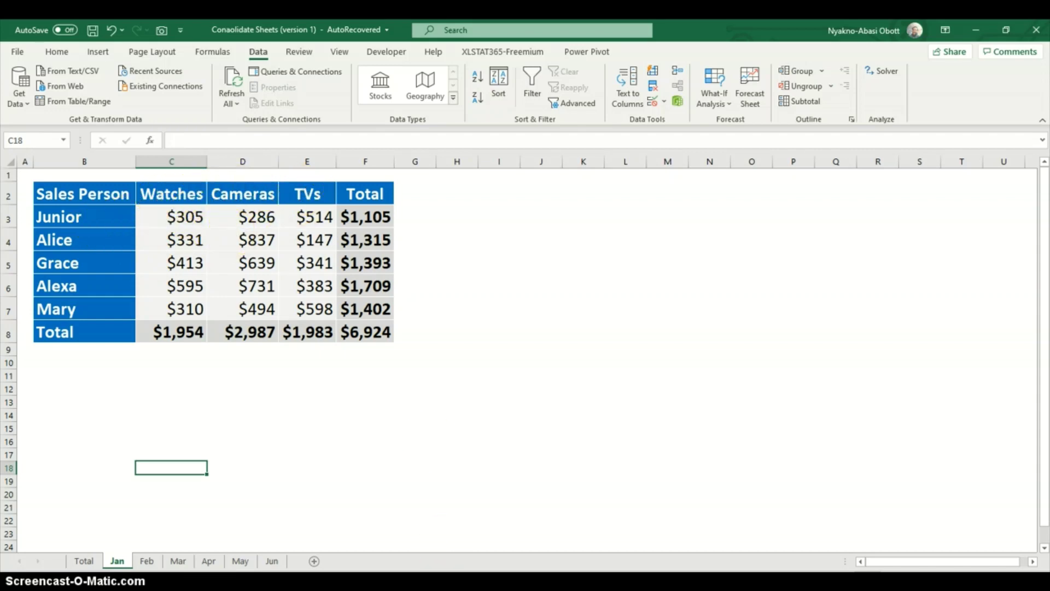
click(145, 562)
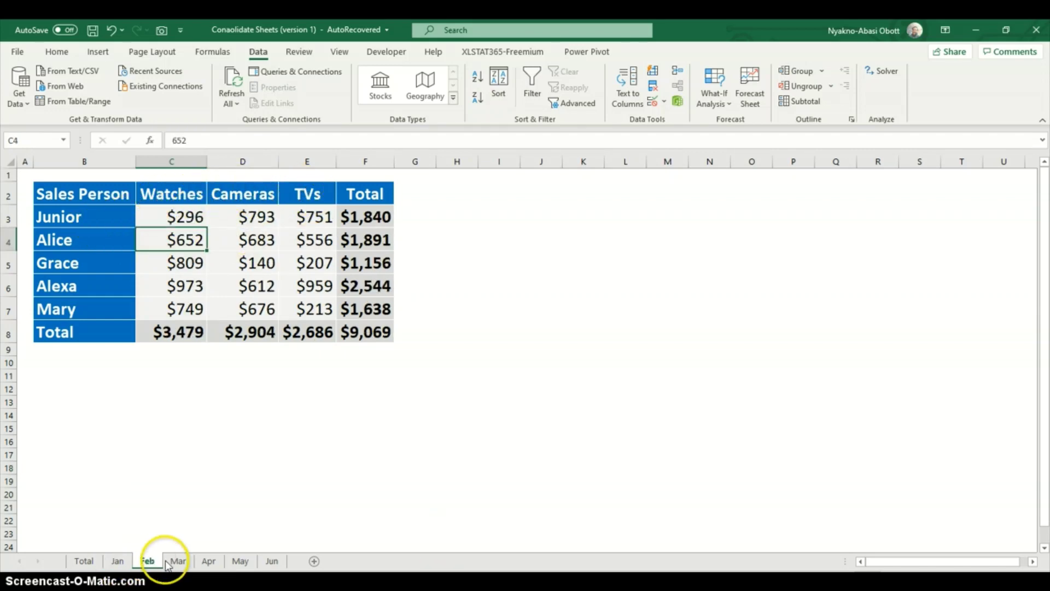
click(272, 562)
click(117, 561)
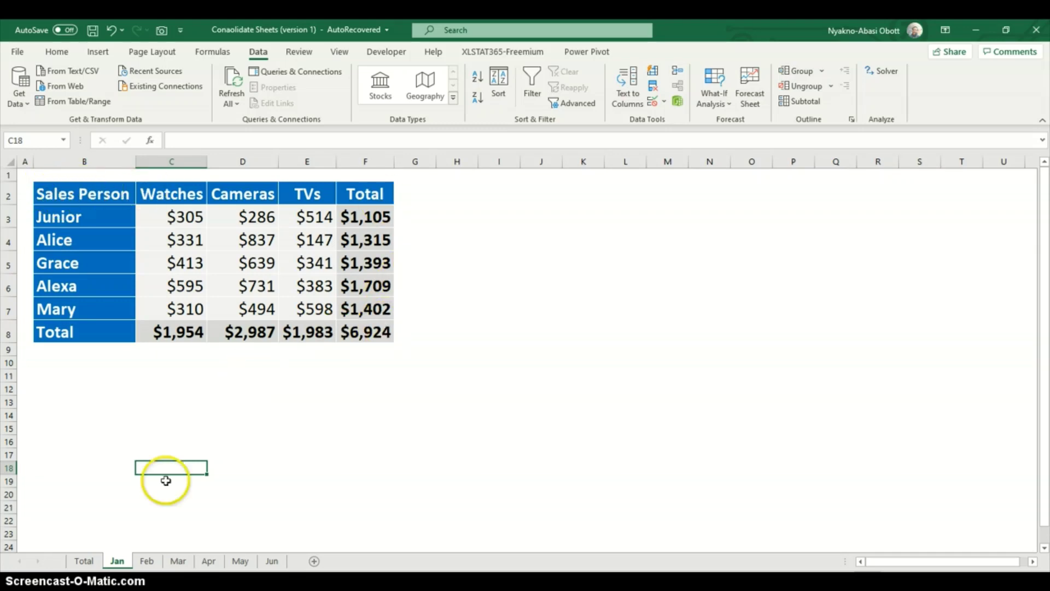
click(85, 561)
click(716, 324)
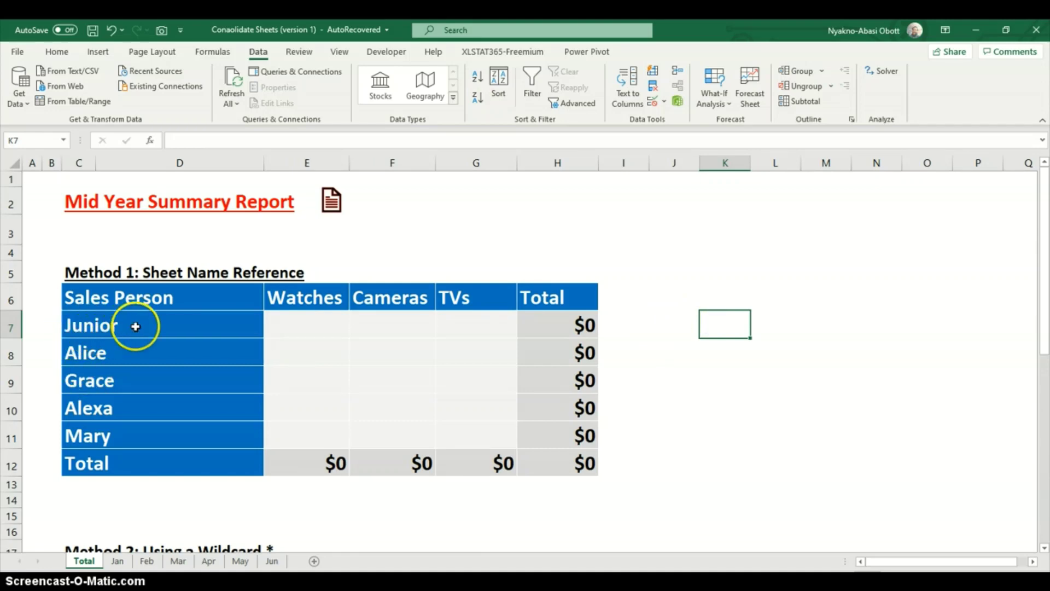
scroll(315, 323, down, 4)
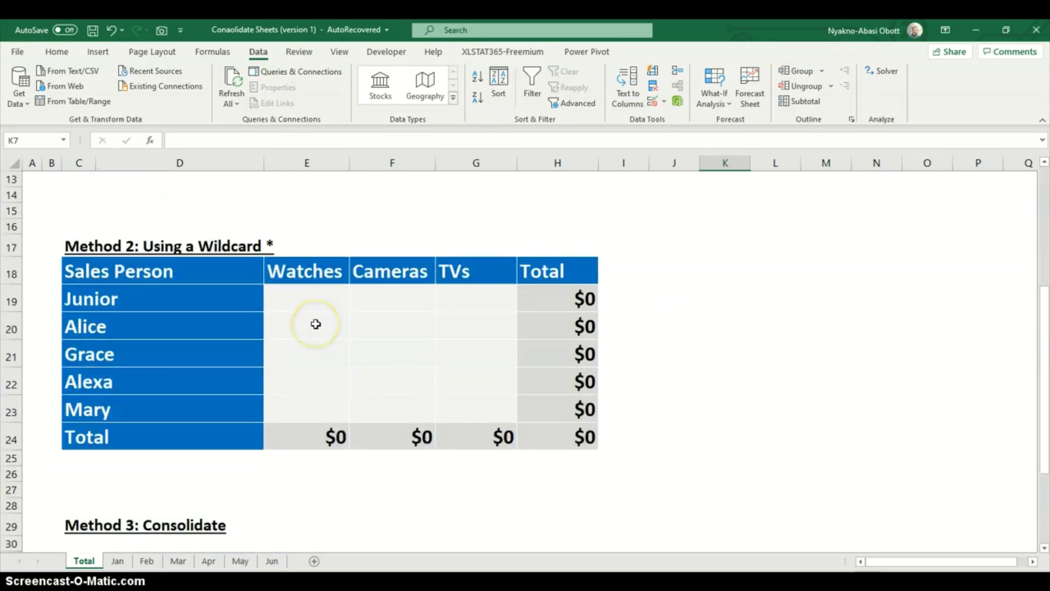
scroll(315, 324, down, 2)
scroll(315, 324, up, 6)
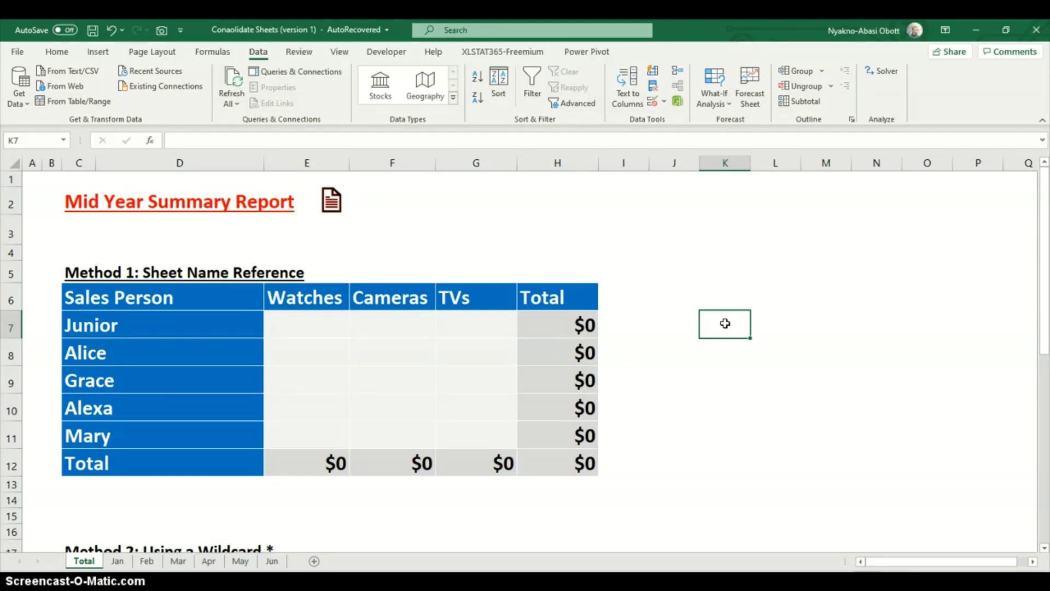
- In cell K7 of the Total sheet, enter a reference to cell C3 of the Jan sheet (=Jan!C3)
text(=)
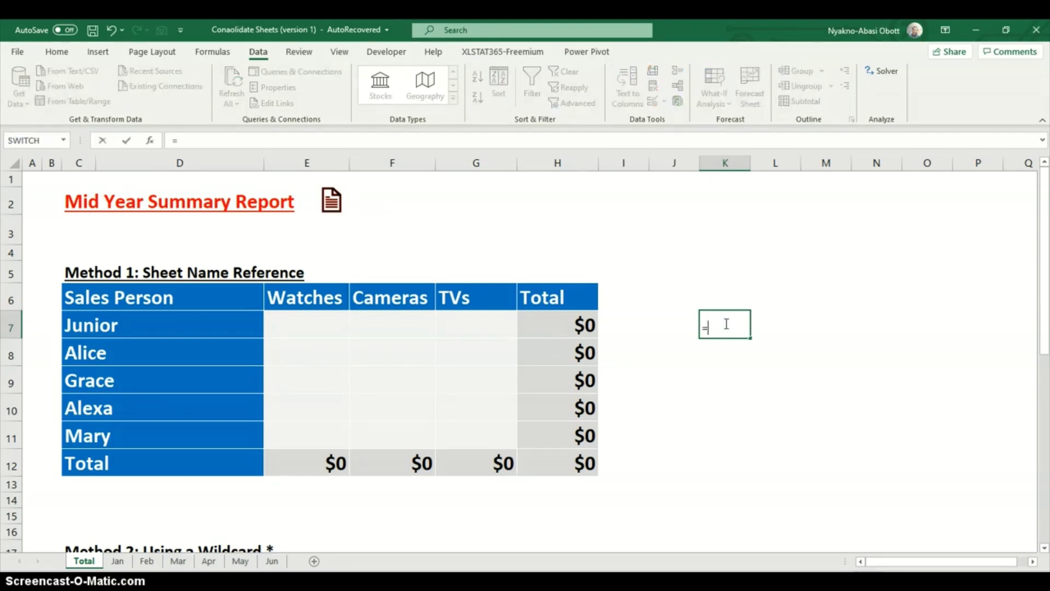
click(117, 562)
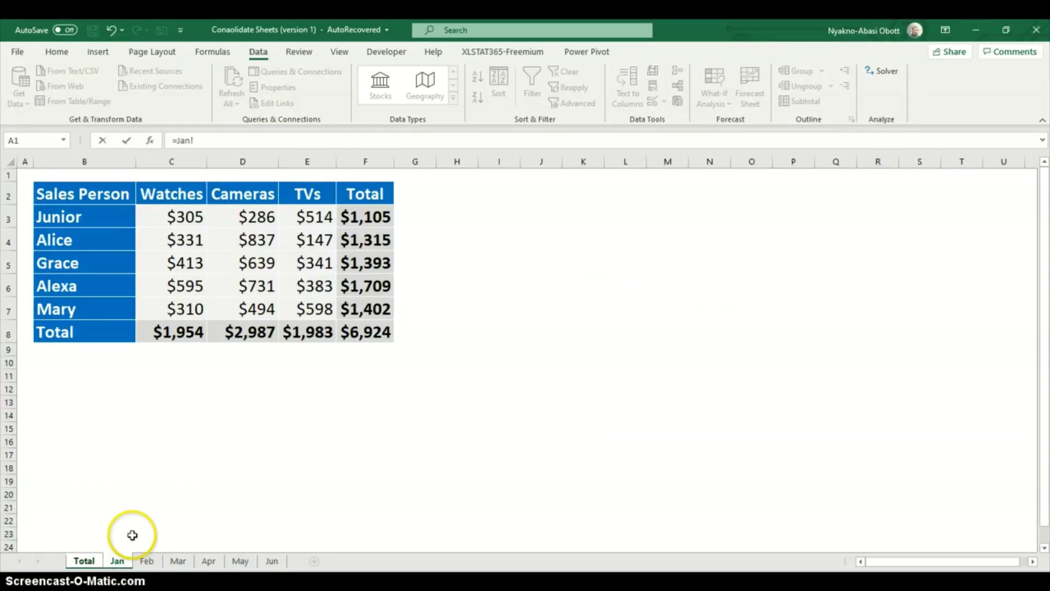
click(185, 227)
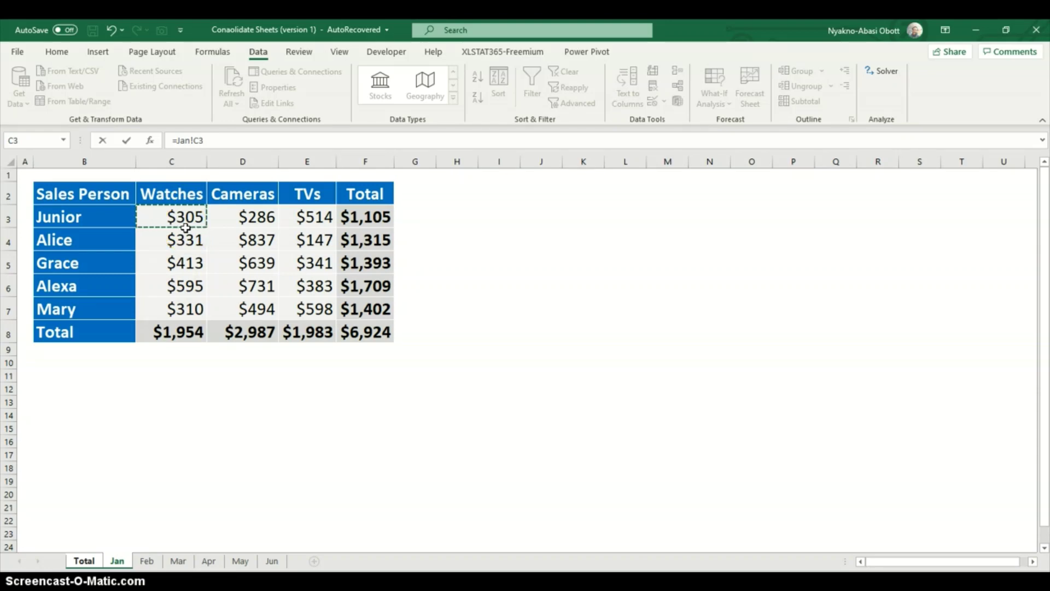
key(Return)
click(740, 330)
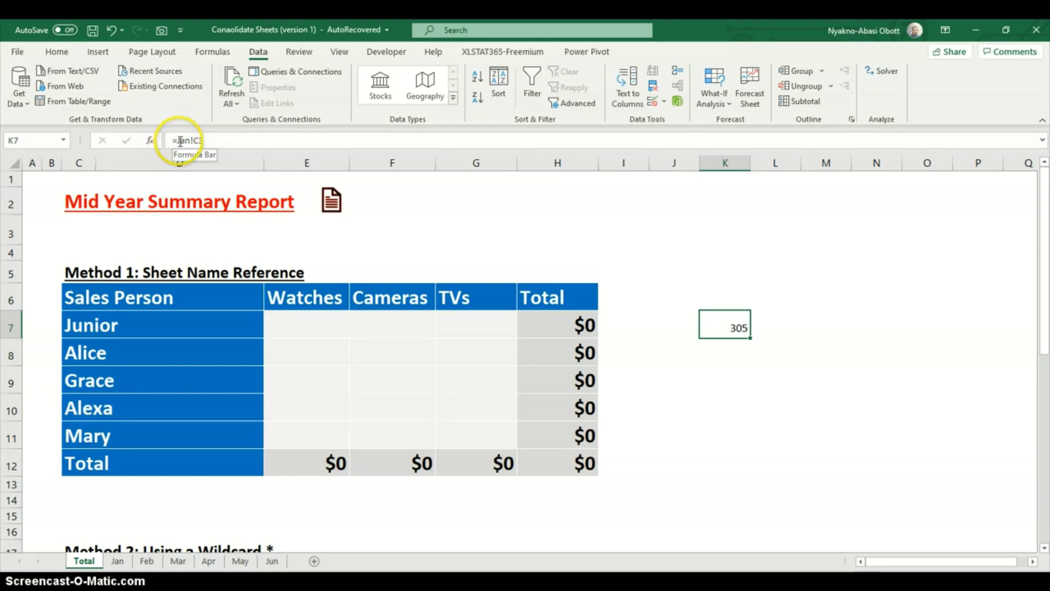
- Duplicate the Jun sheet directly after itself and rename the copy July Sales
click(272, 561)
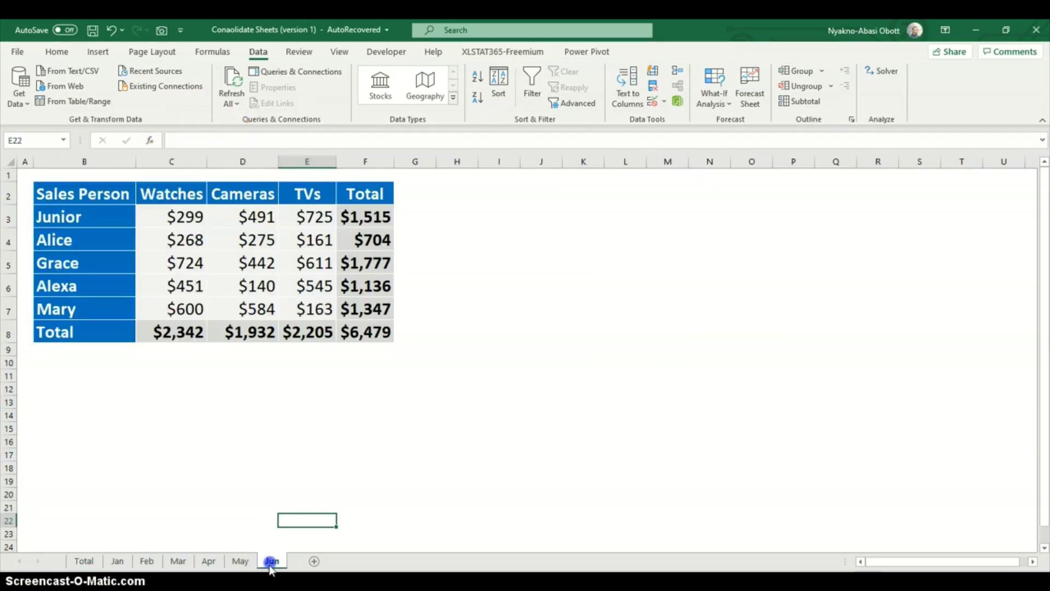
click(271, 565)
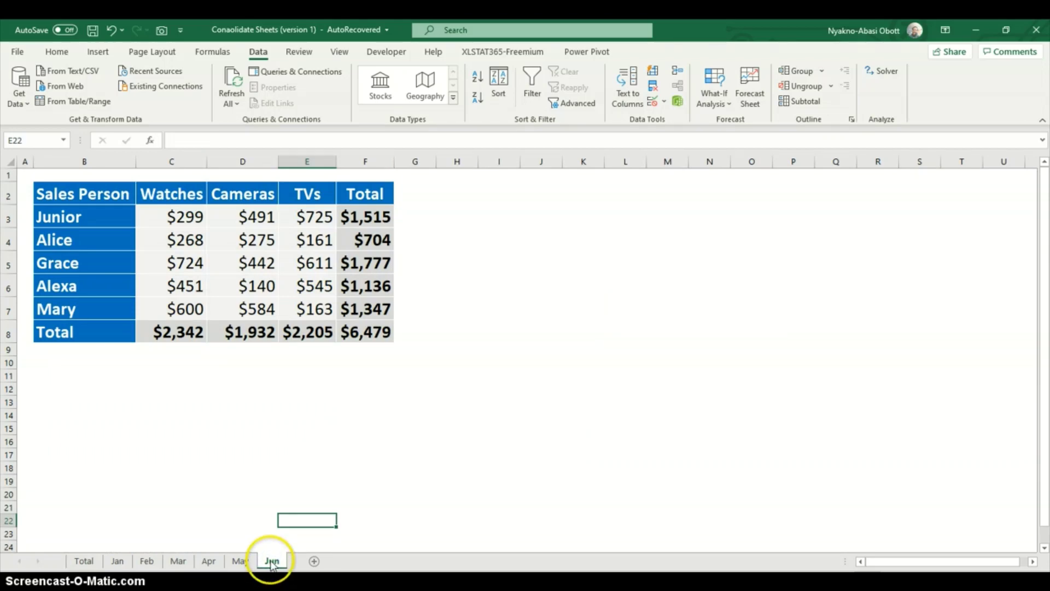
drag(270, 565, 307, 562)
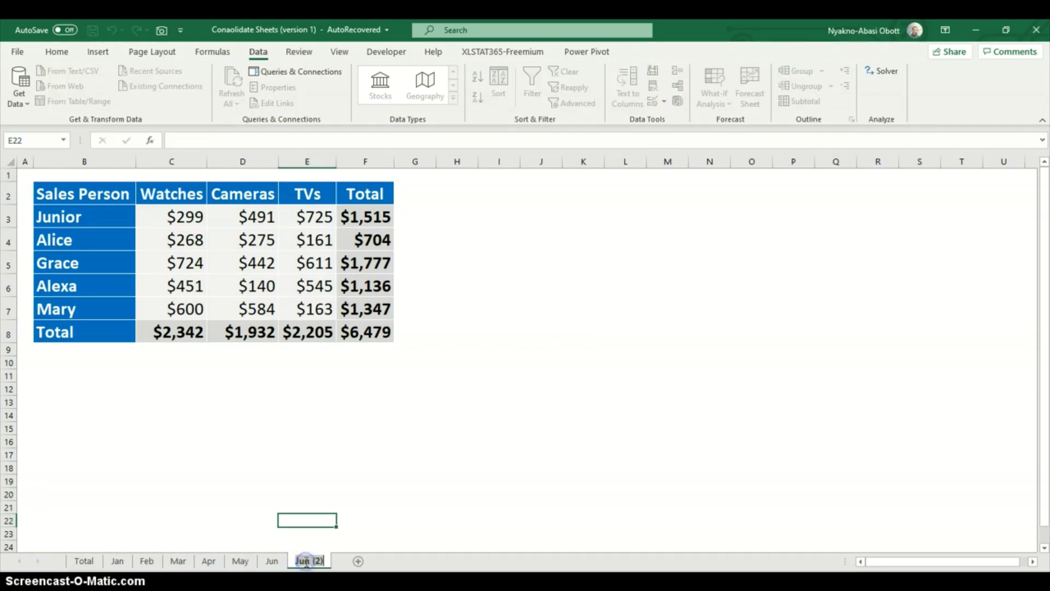
text(J)
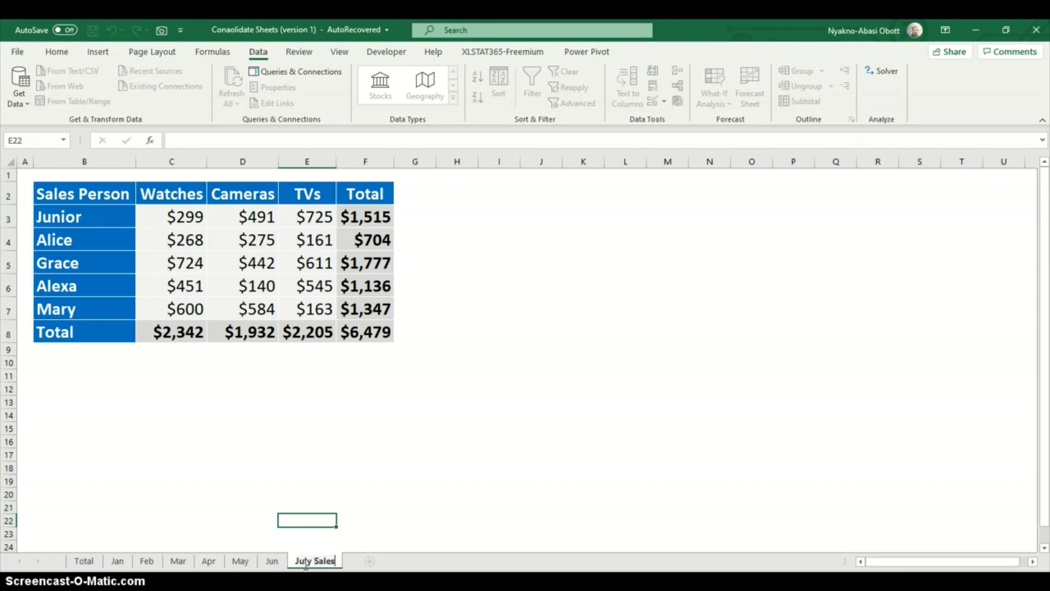
text(uly Sales)
click(420, 518)
click(303, 562)
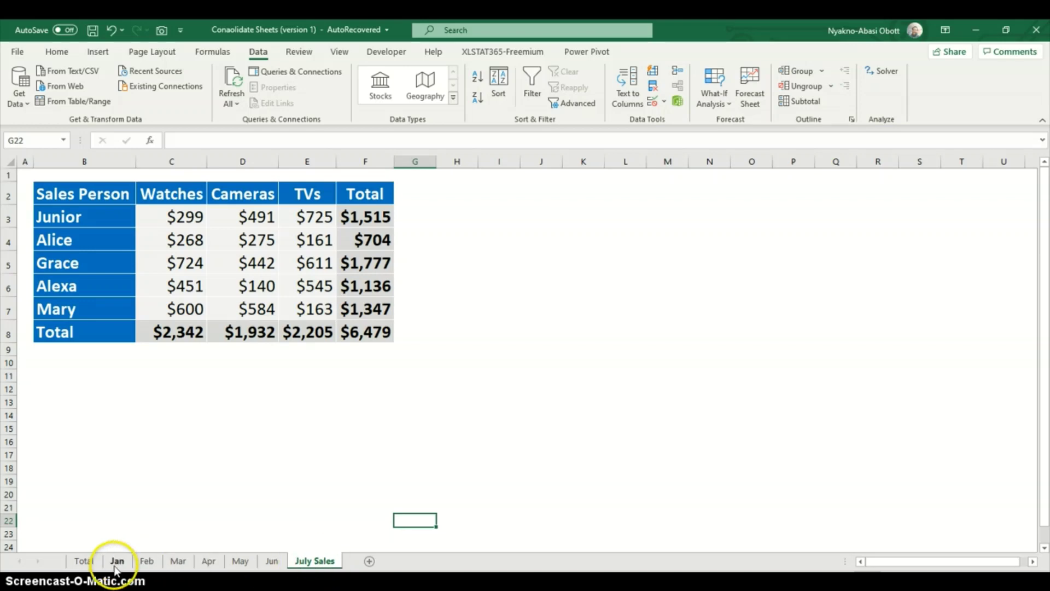
- In cell K9 of the Total sheet, enter a reference to cell C3 of the July Sales sheet (='July Sales'!C3)
click(82, 561)
click(739, 377)
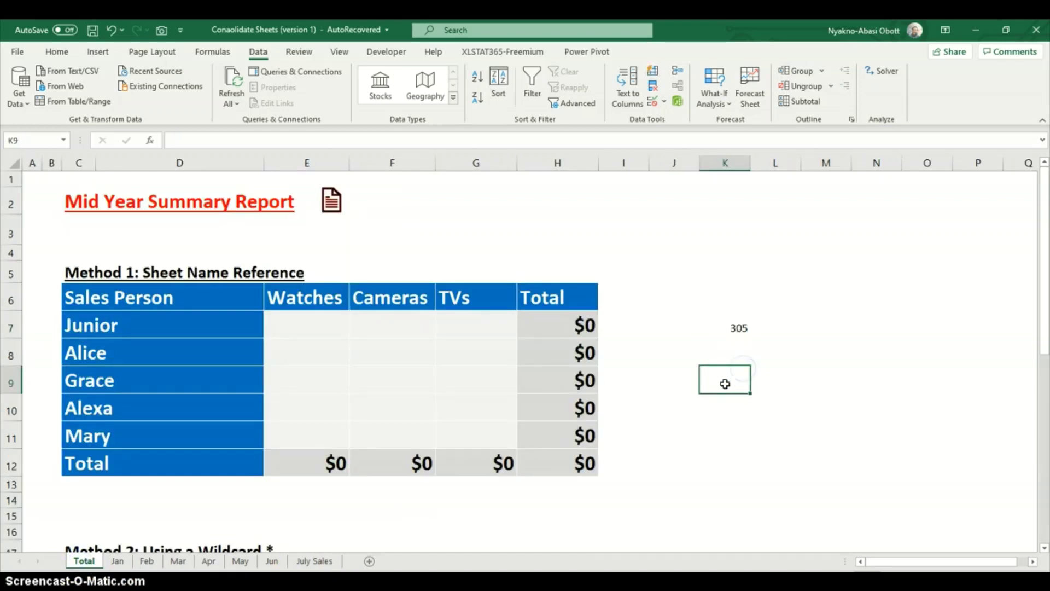
text(=)
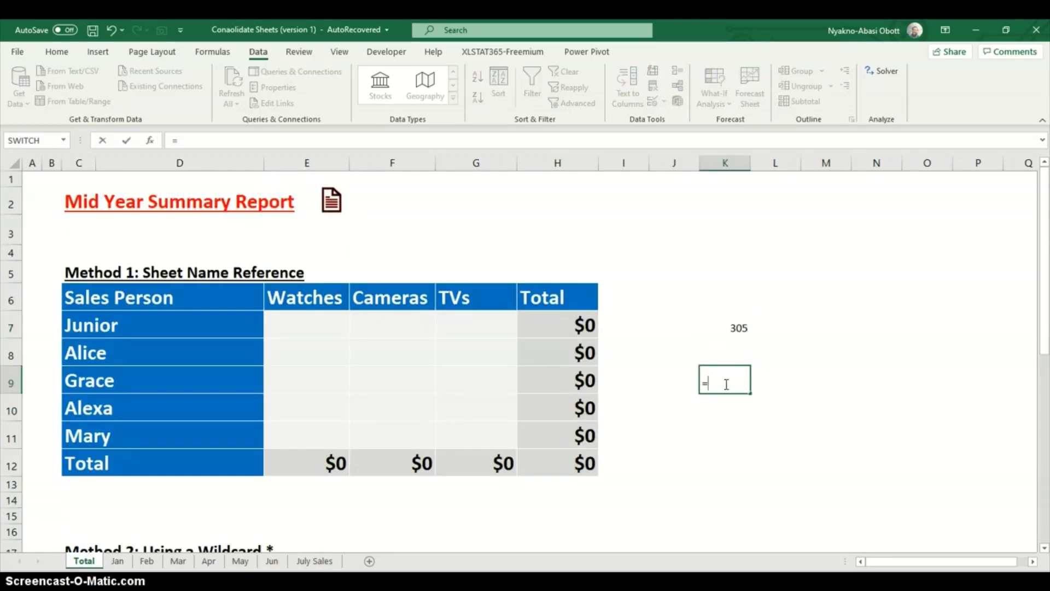
click(316, 563)
click(186, 216)
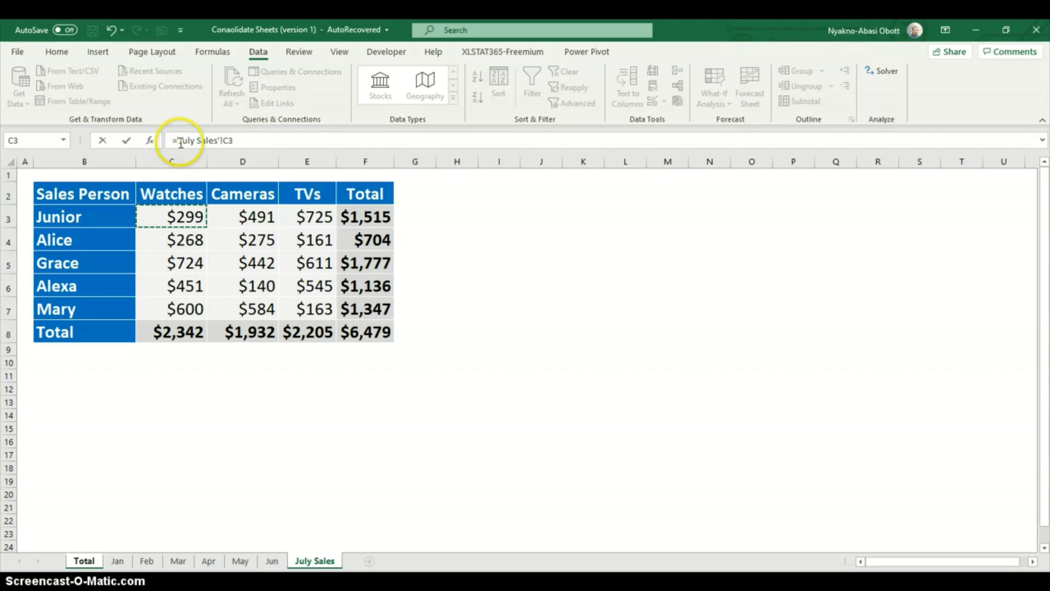
key(Return)
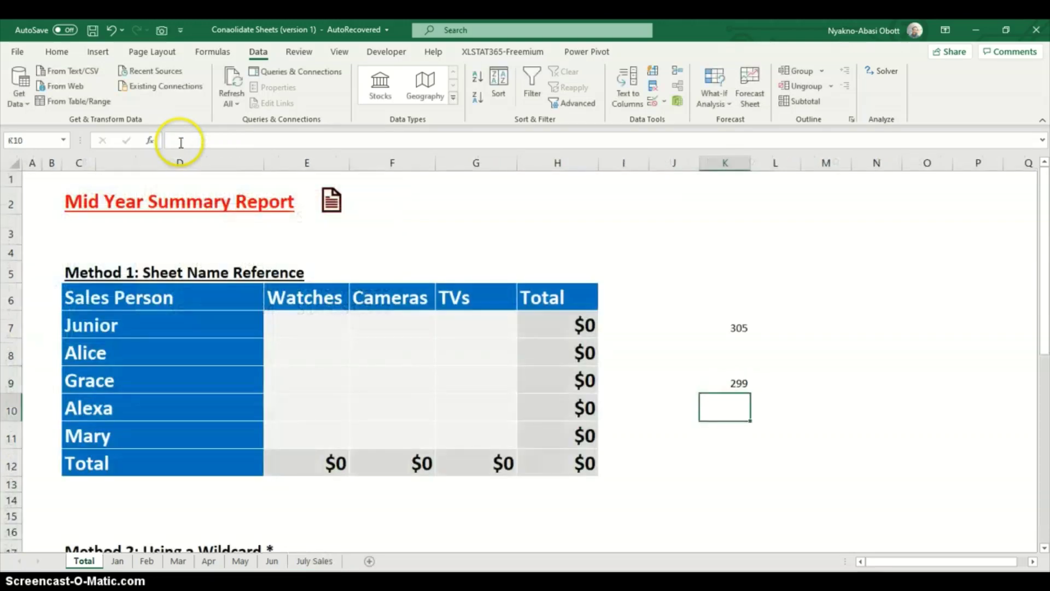
- Clear cell K9 on the Total sheet and rename the July Sales sheet as July
click(743, 386)
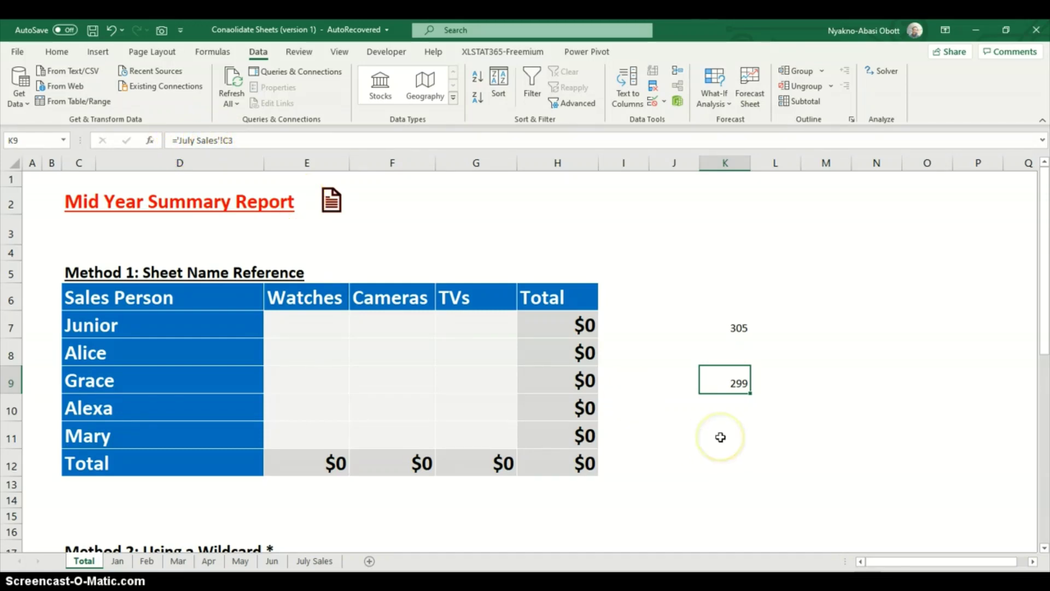
key(Delete)
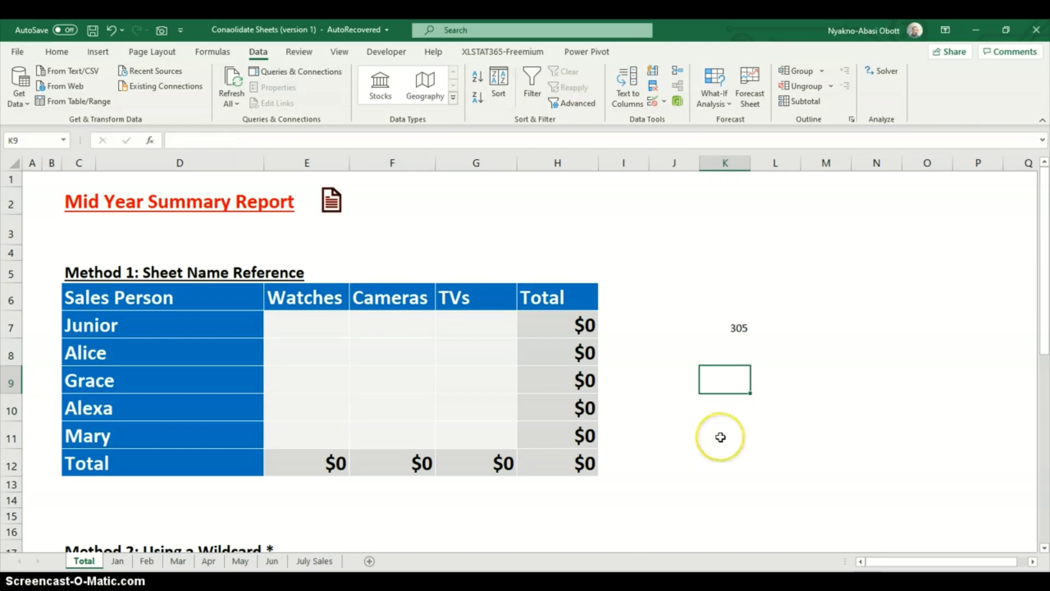
click(316, 561)
text(July)
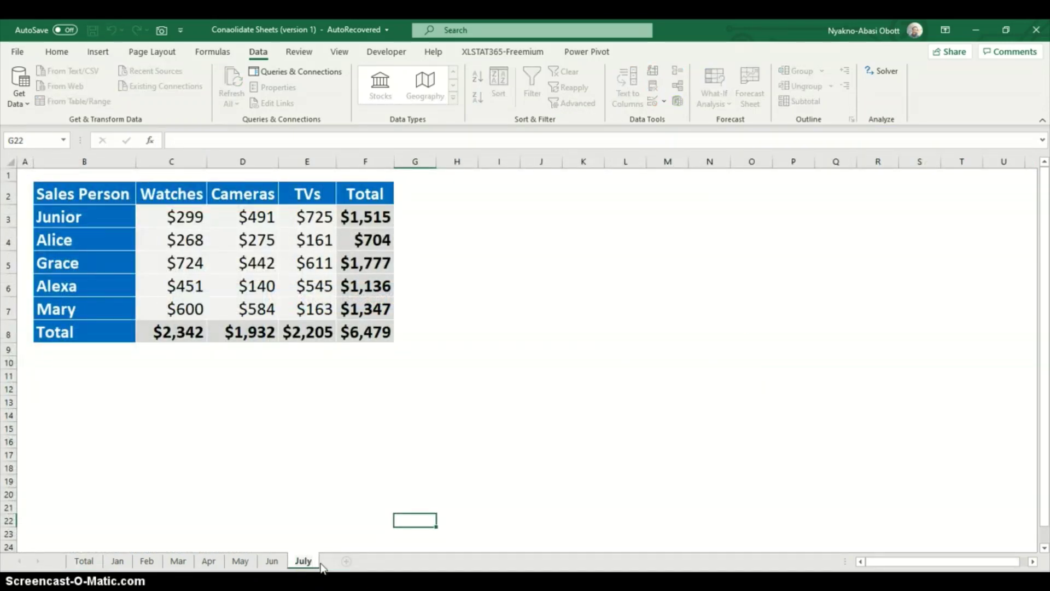
click(323, 516)
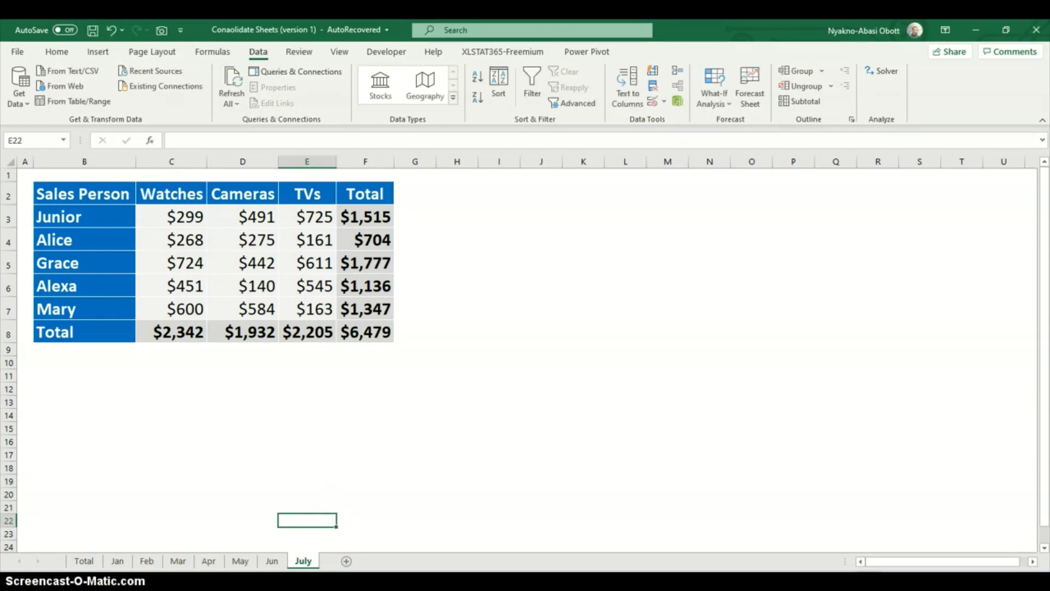
- In cell K9 of the Total sheet, enter a reference to cell C3 of the July sheet (=July!C3)
click(83, 561)
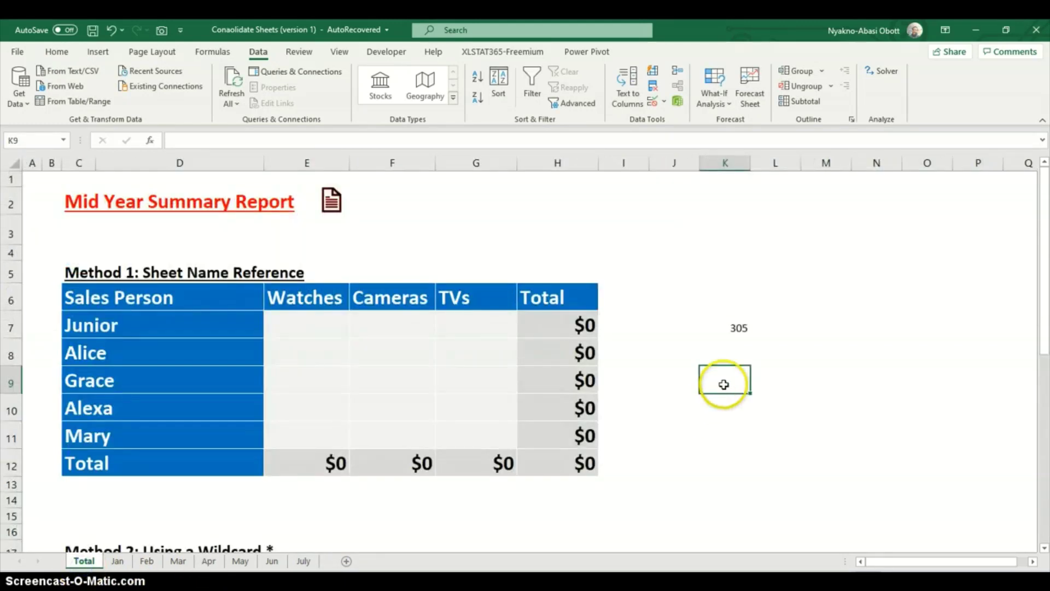
text(=)
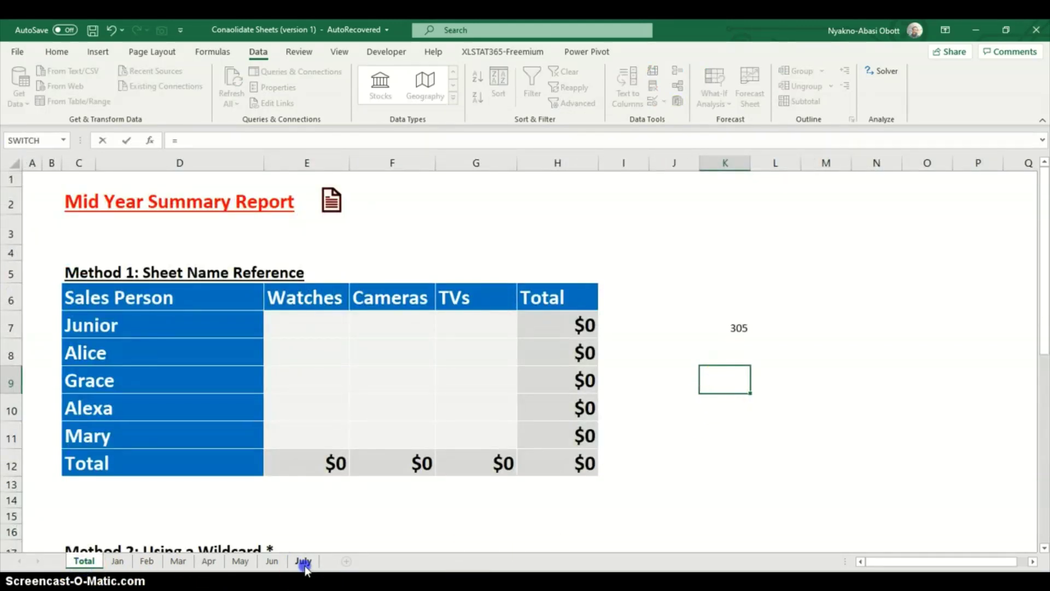
click(303, 560)
click(185, 218)
key(Return)
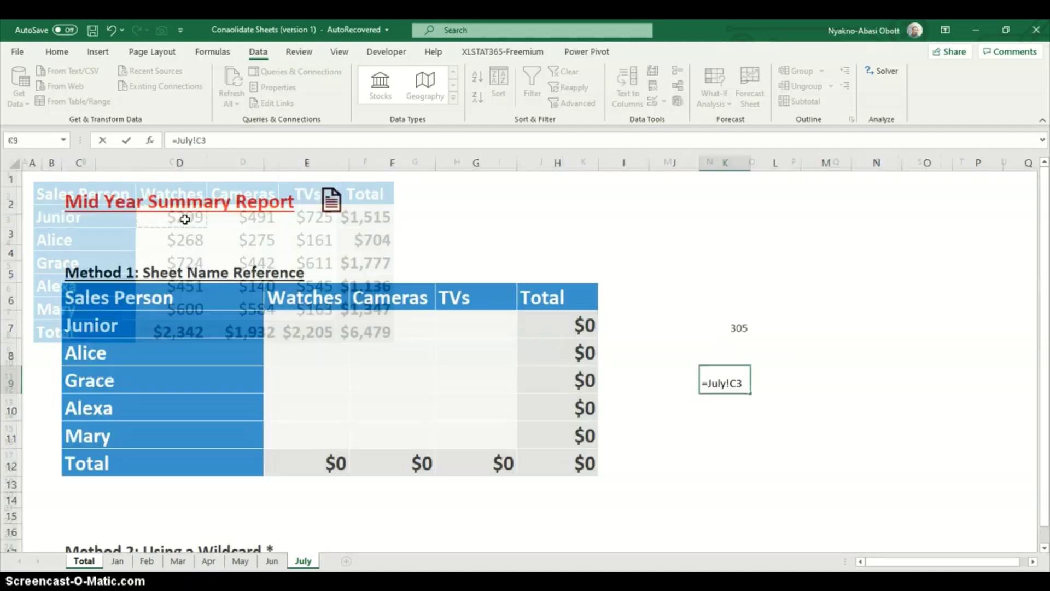
click(733, 380)
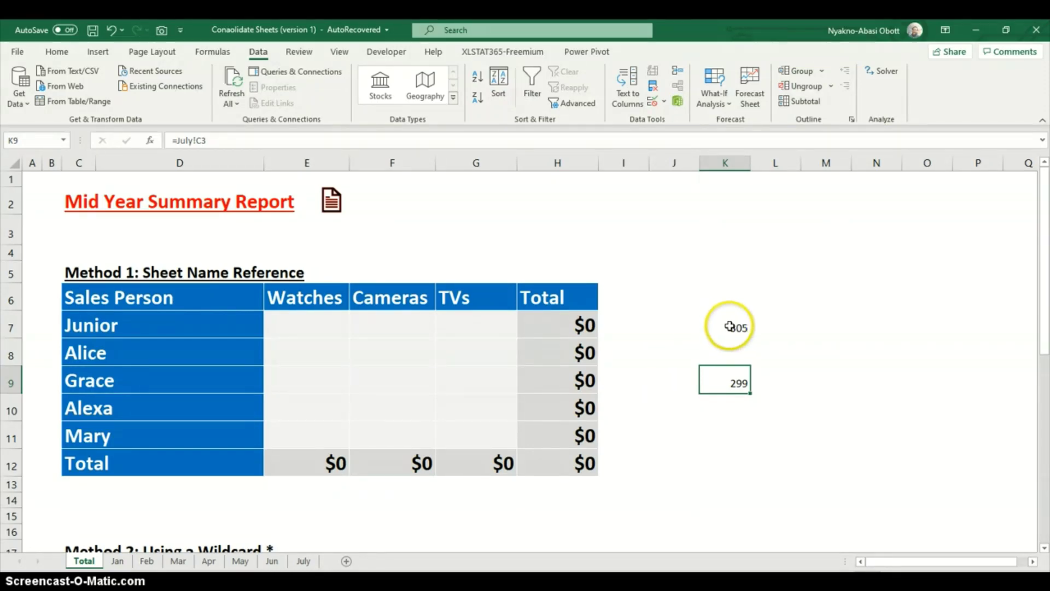
- Delete the July sheet and return to the Total sheet to check the reference in K9
click(303, 561)
right_click(301, 561)
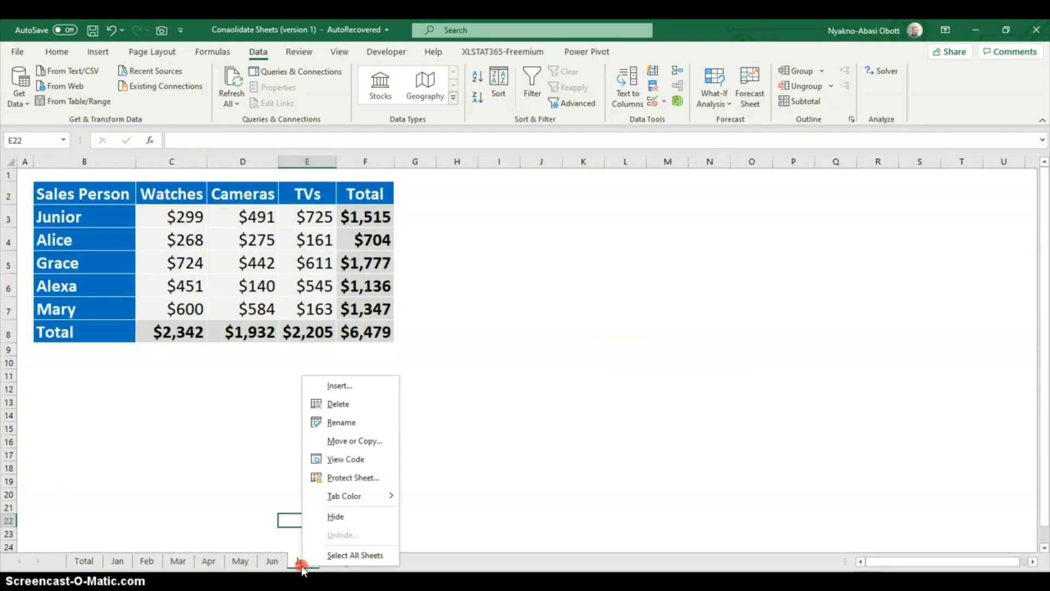
click(339, 406)
click(499, 345)
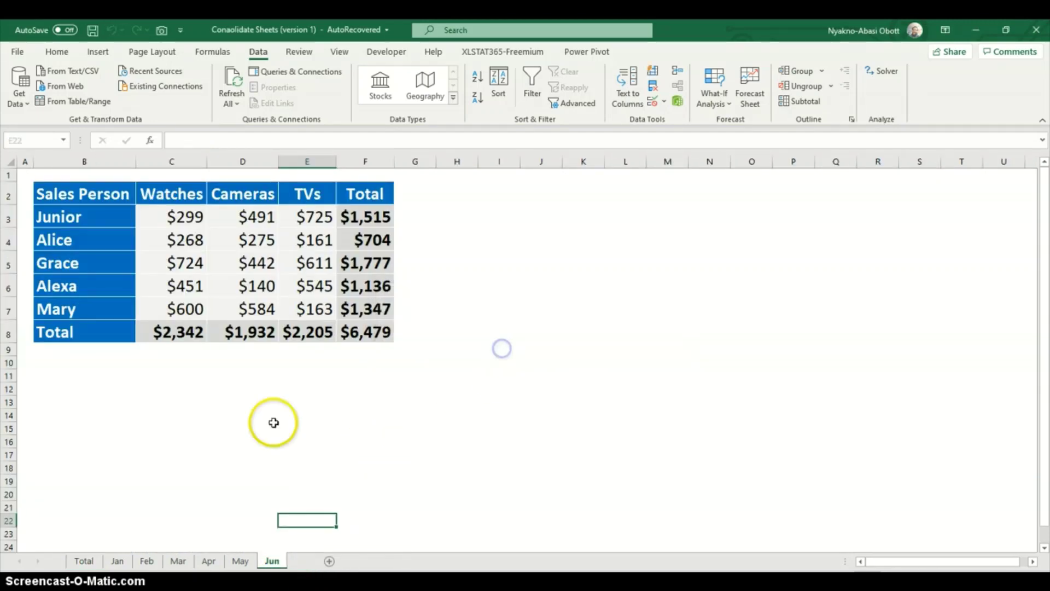
click(96, 562)
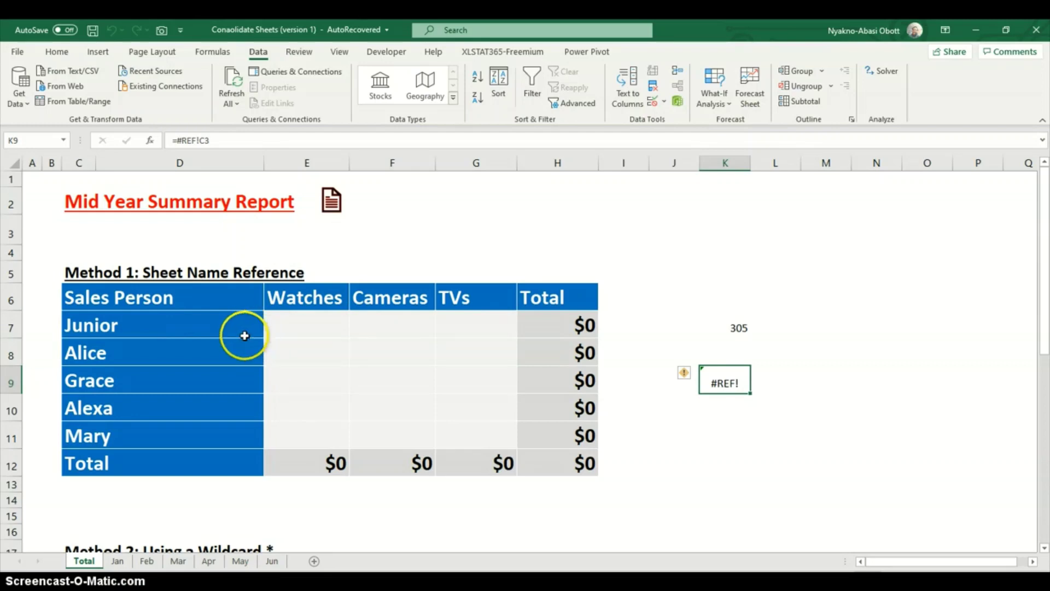
- Clear the test references in cells K7:K9 on the Total sheet
click(296, 331)
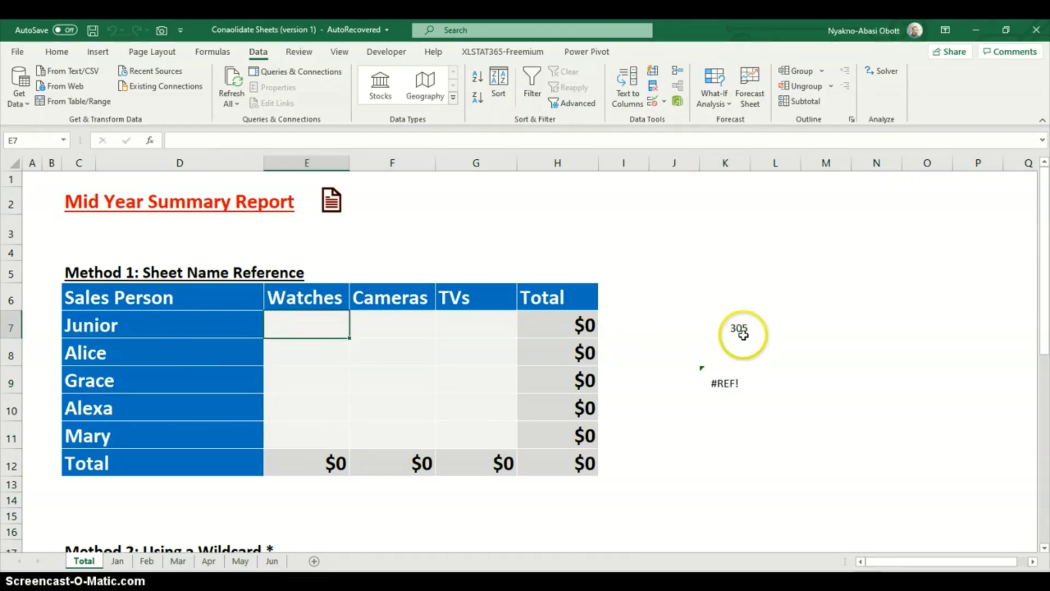
drag(736, 334, 738, 382)
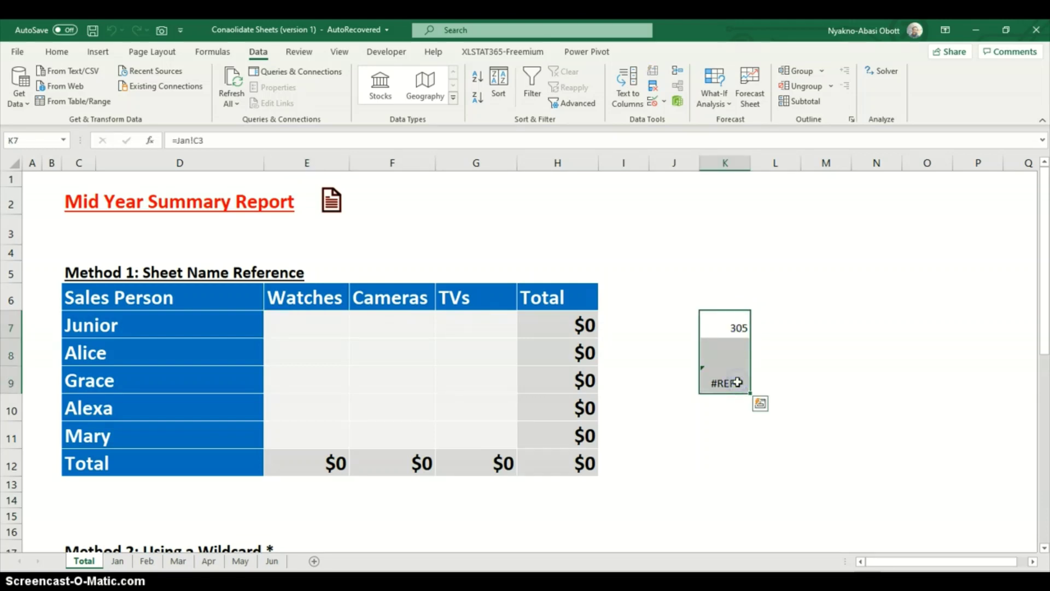
key(Delete)
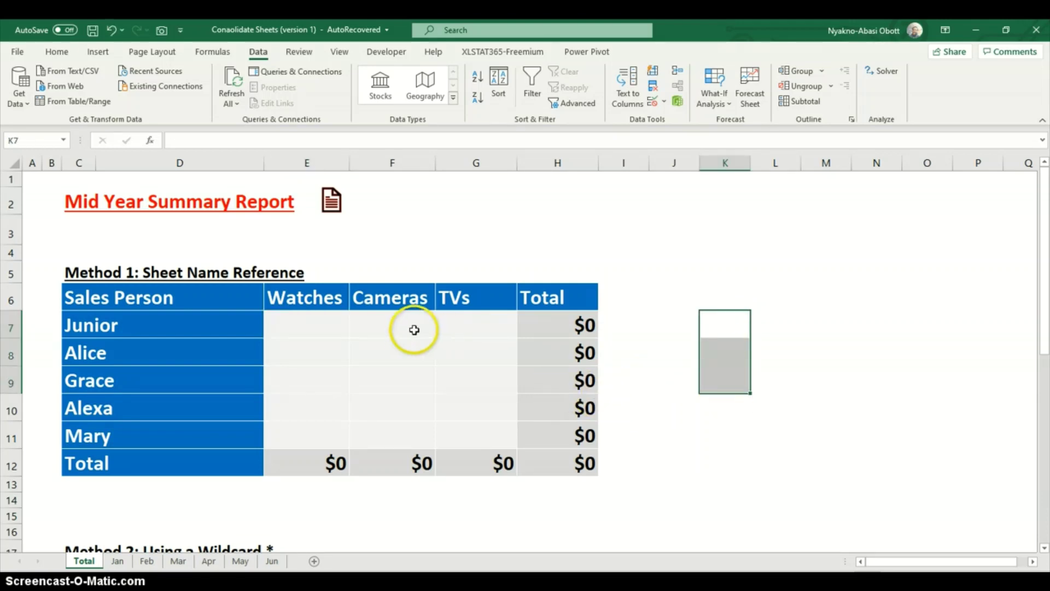
- Test a sum of C3 across the Jan to Mar sheets in cell K7 with =SUM(Jan:Mar!C3), and clear the cell
click(733, 327)
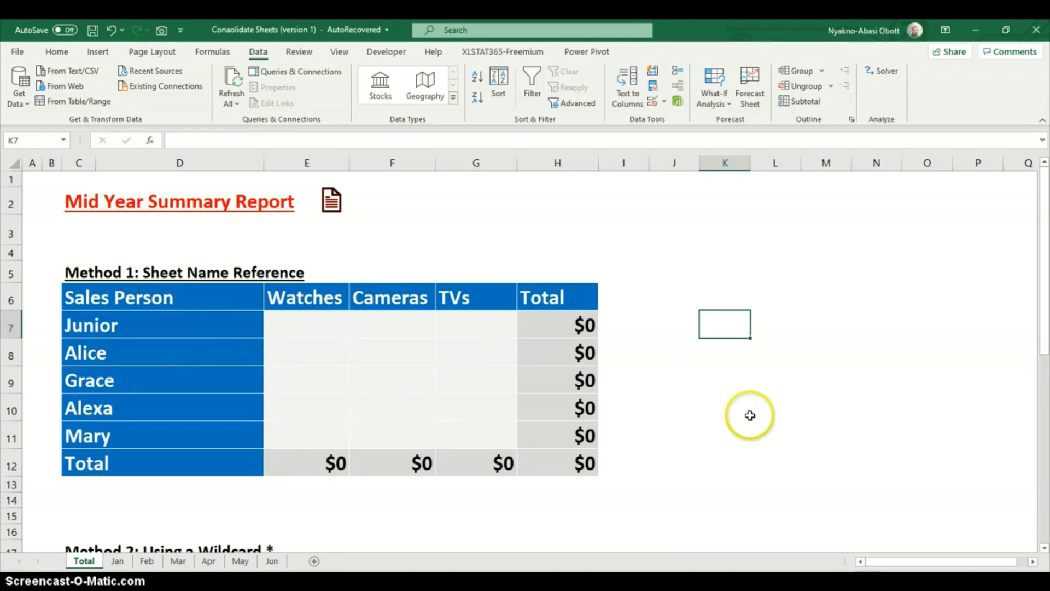
text(=SUM(Jan)
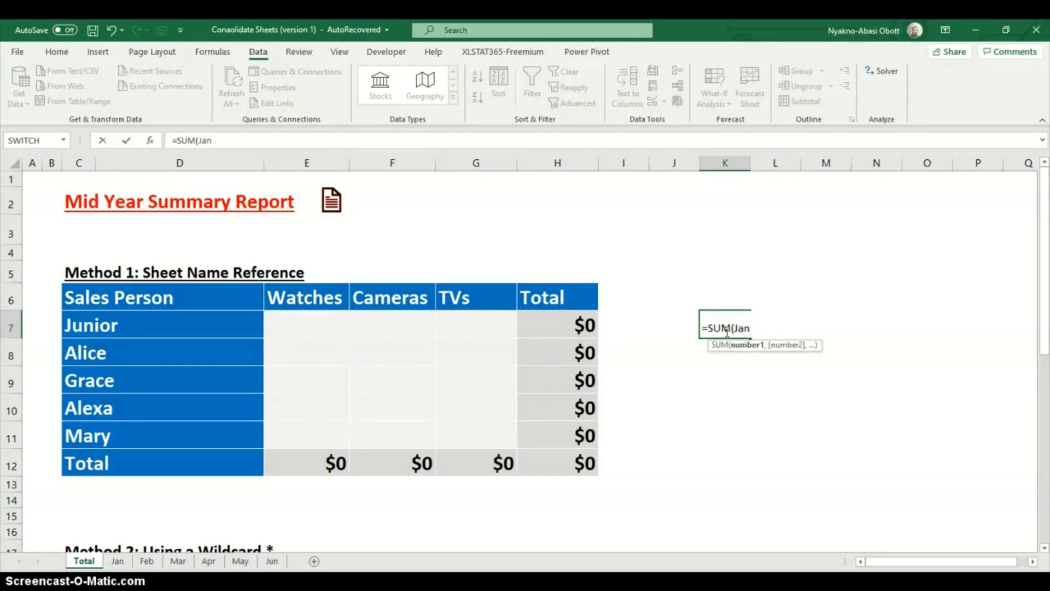
text(:M)
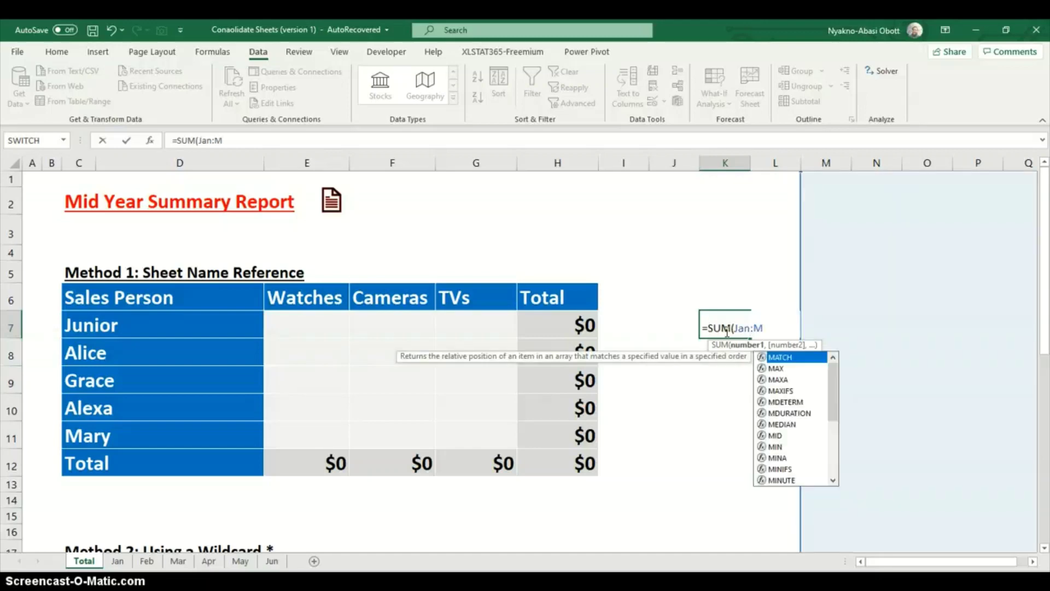
text(ar)
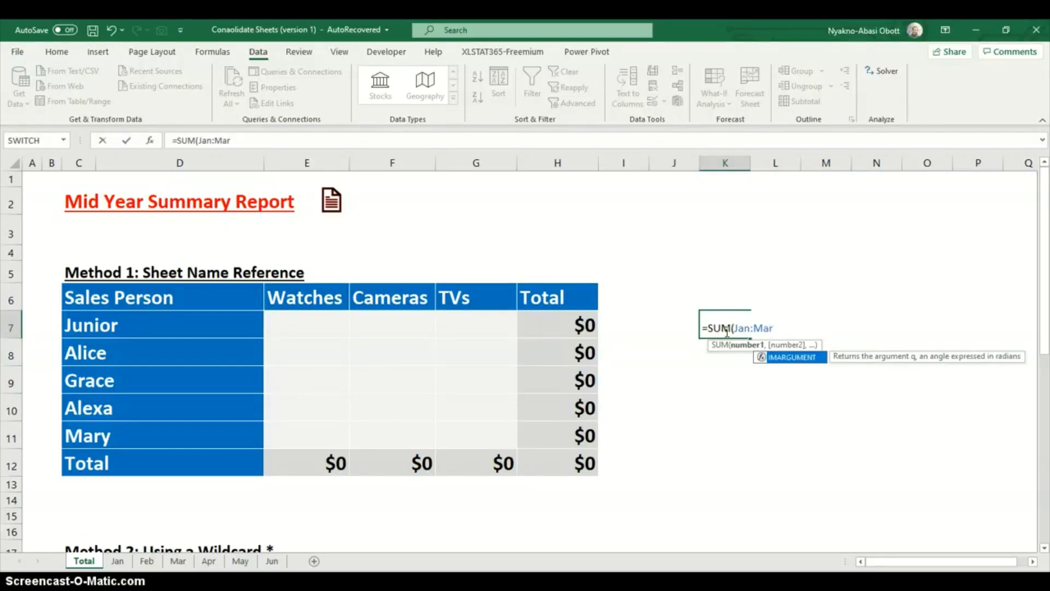
text(!)
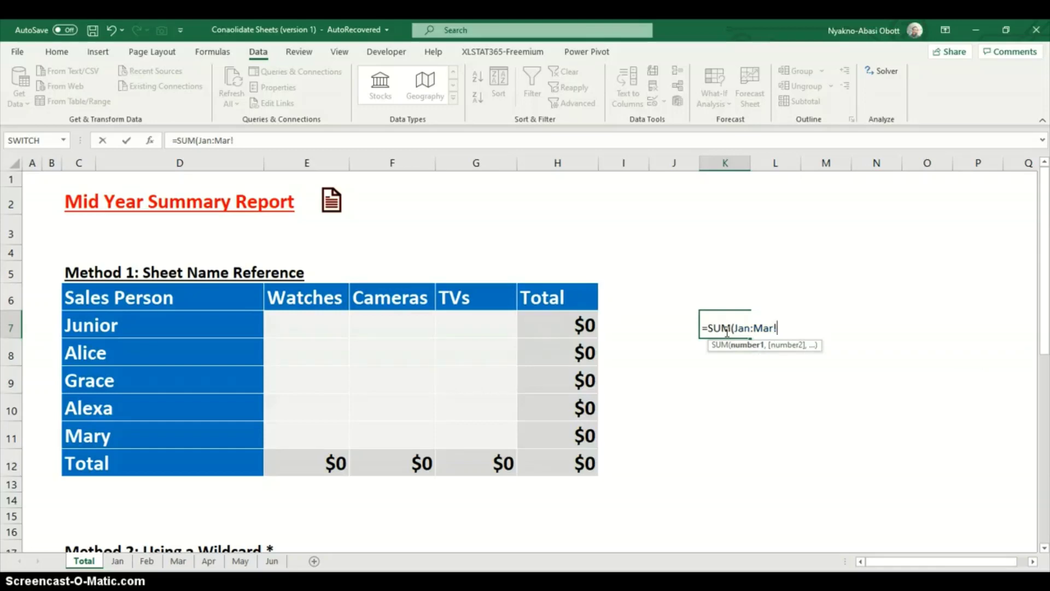
text(C3))
click(709, 341)
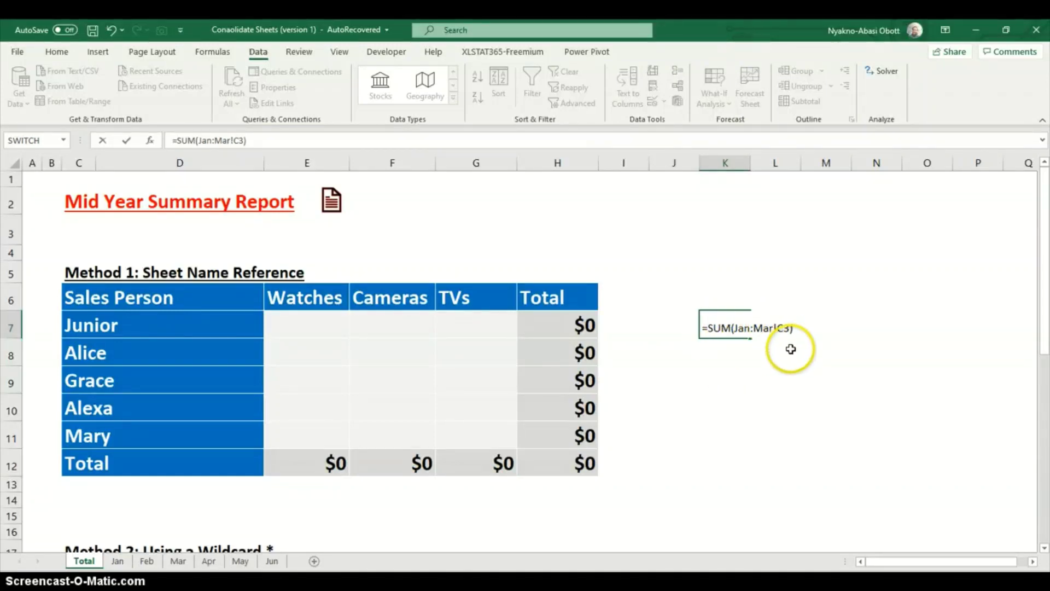
key(Return)
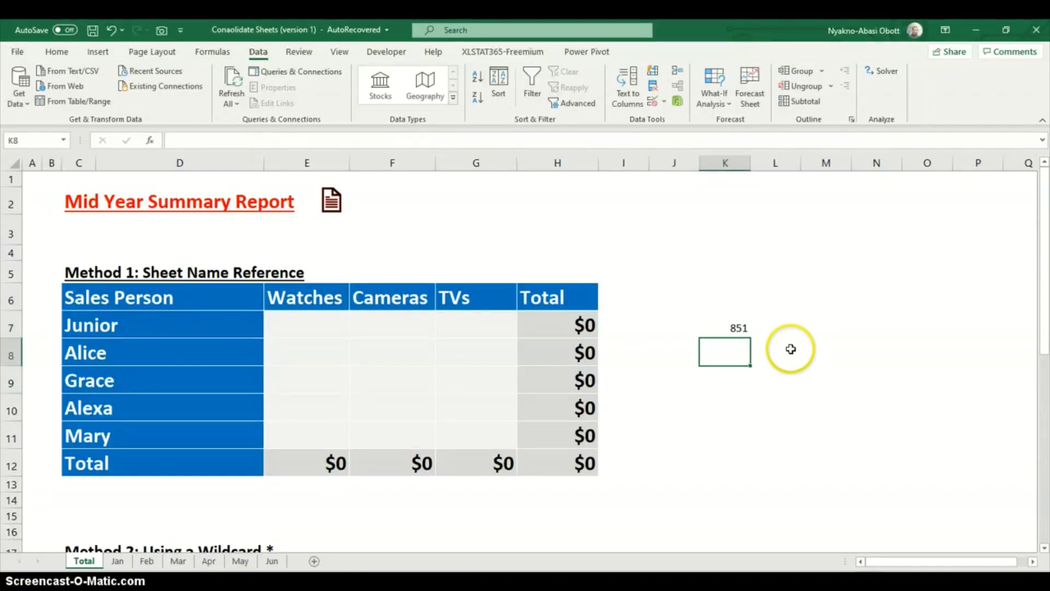
click(732, 327)
key(Delete)
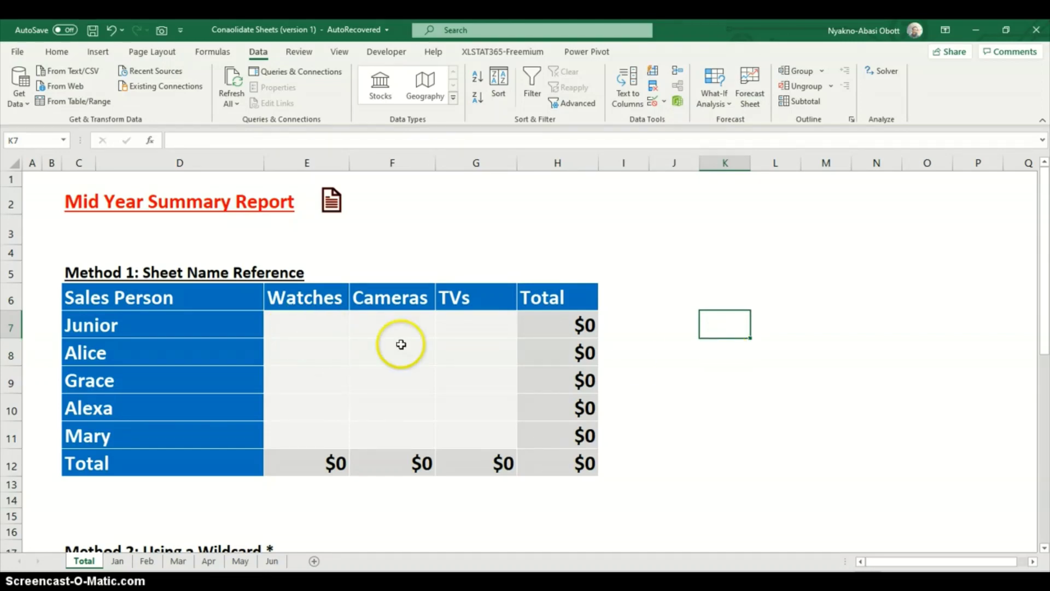
- In cell E7 of the Method 1 table, sum C3 across the Jan to Jun sheets with =SUM(Jan:Jun!C3)
click(303, 327)
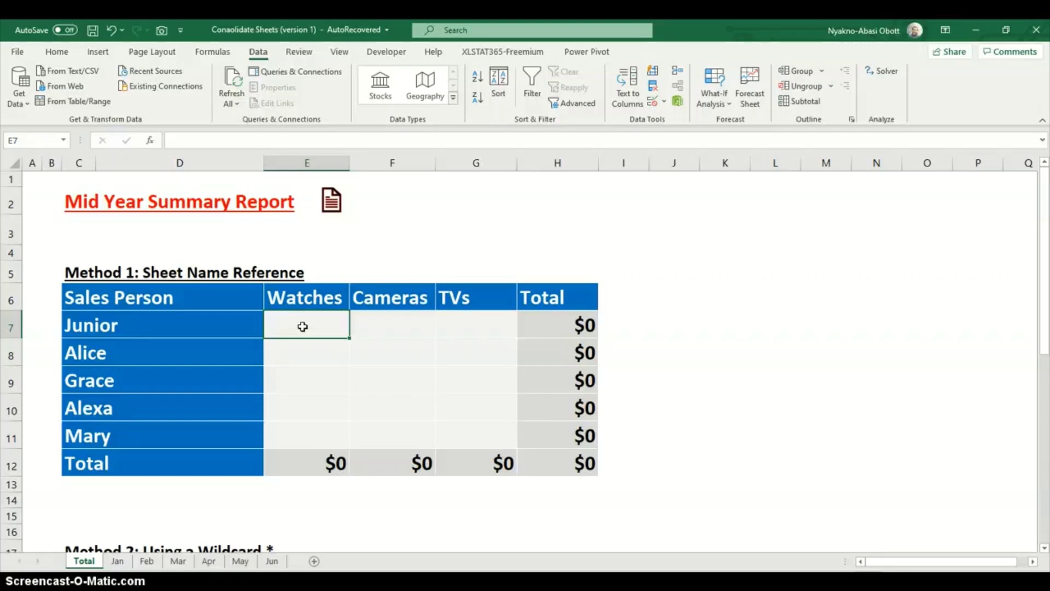
text(=SUM()
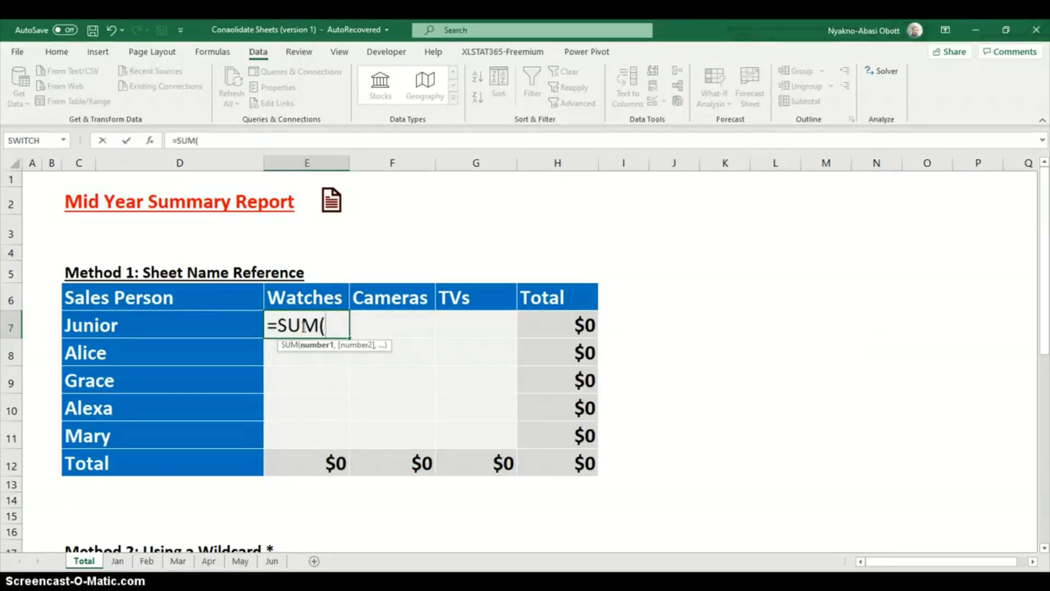
text(Jan:Jun)
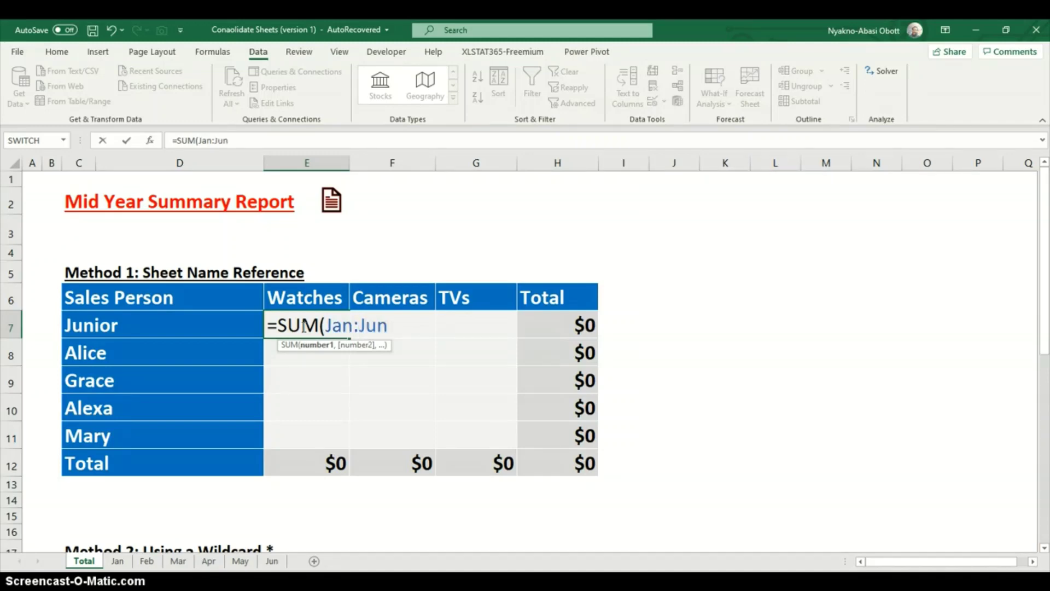
text(!)
text(C3)
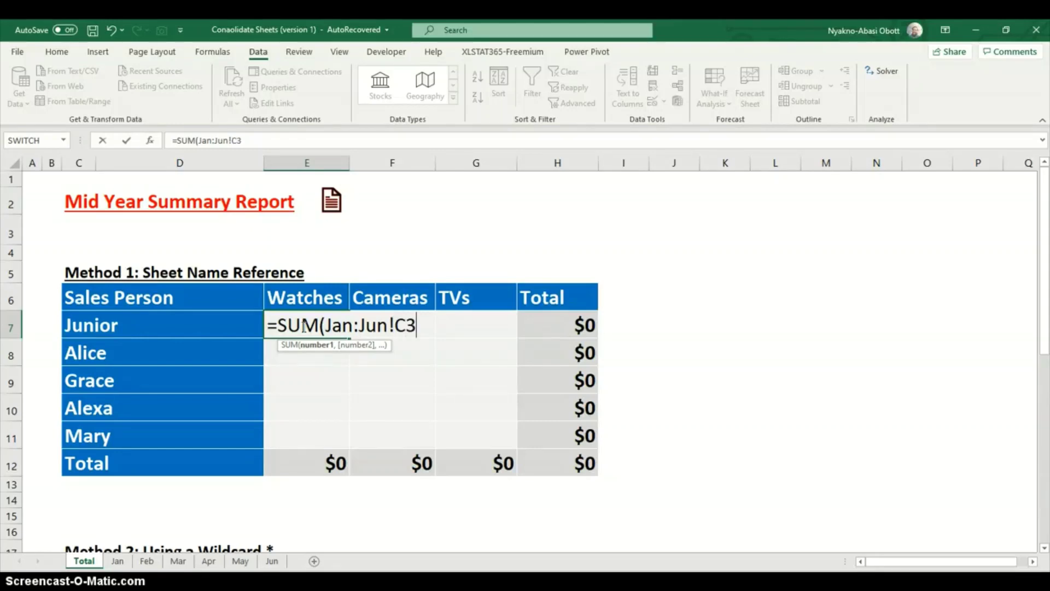
text())
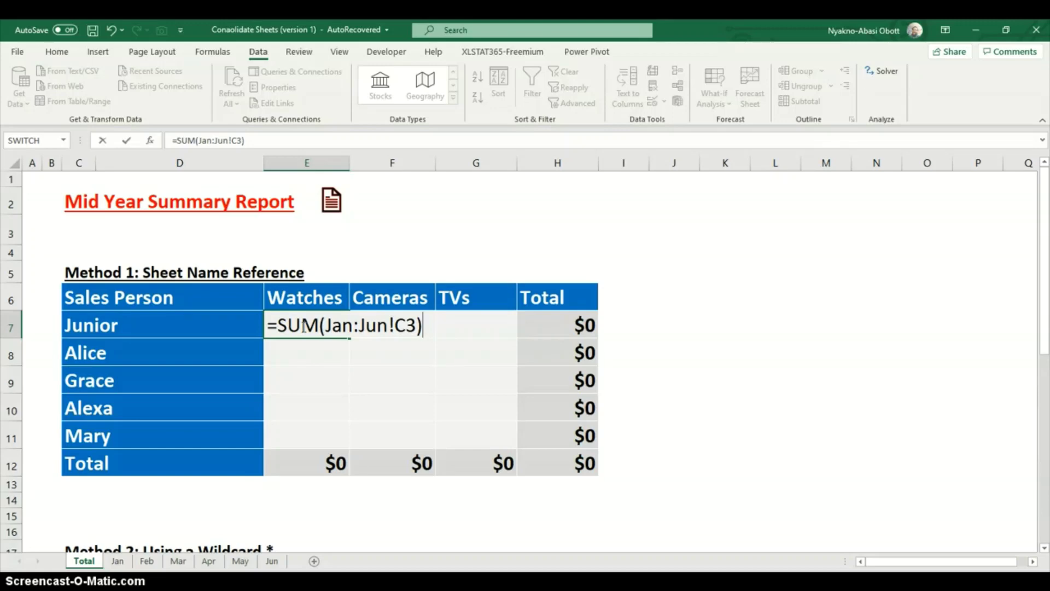
key(Return)
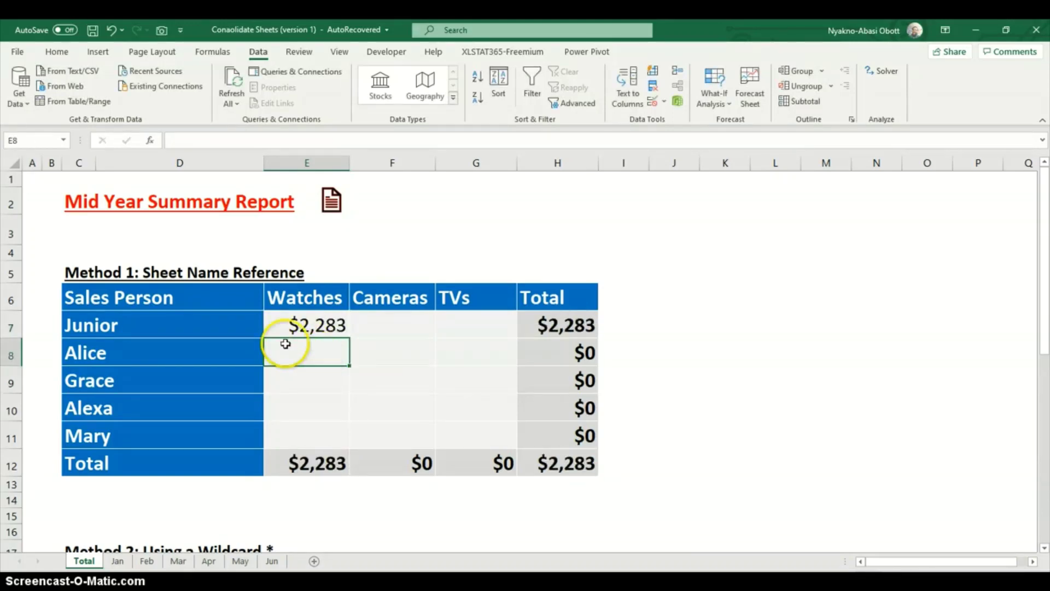
- Check the source of the E7 sum by examining Junior's Watches cell on the Jan, Feb and Mar sheets
click(305, 328)
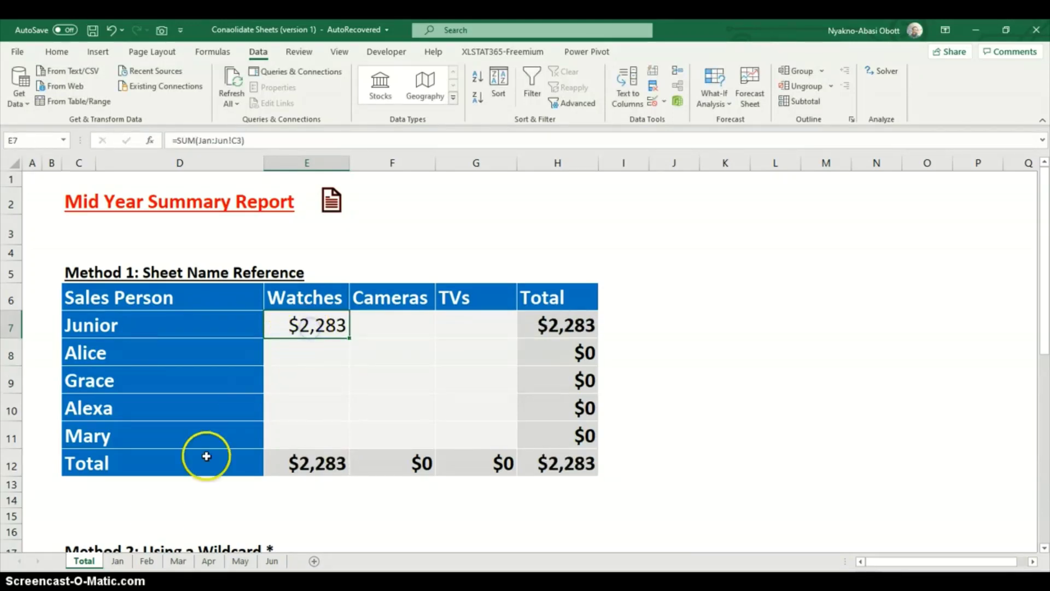
click(119, 561)
click(177, 216)
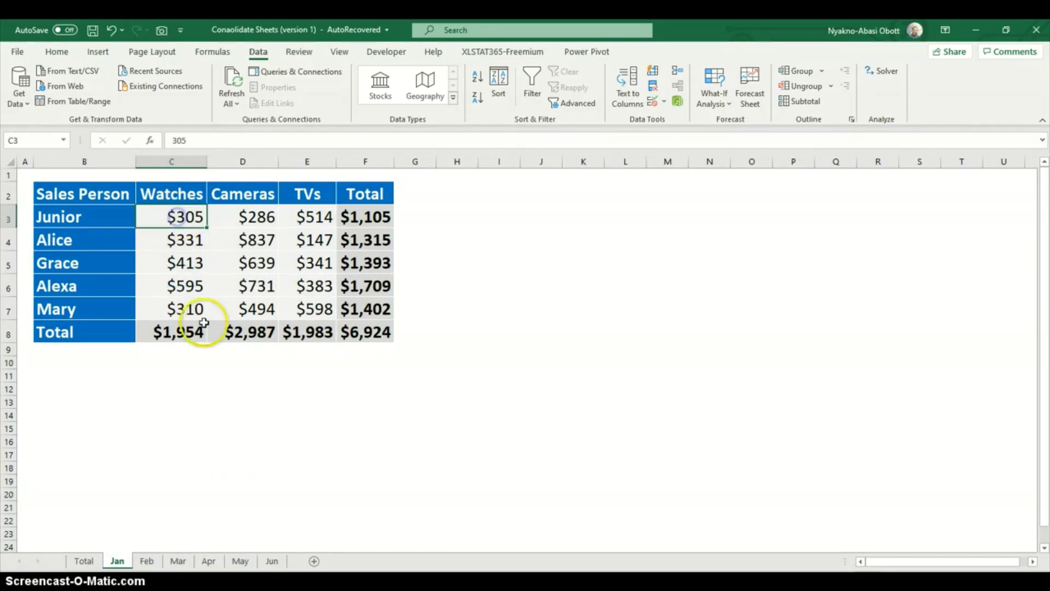
click(147, 561)
click(181, 216)
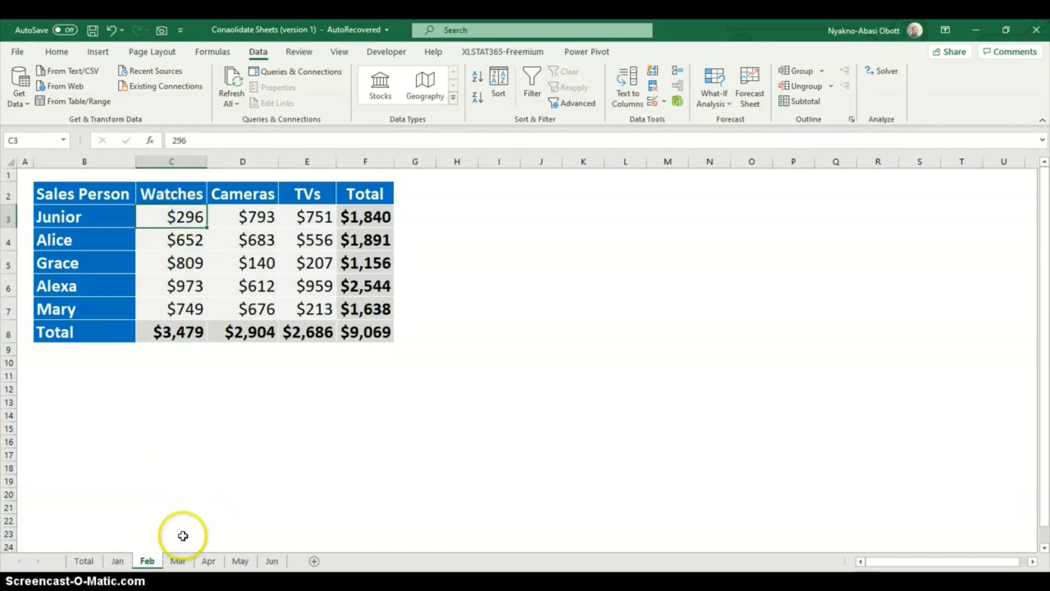
click(178, 560)
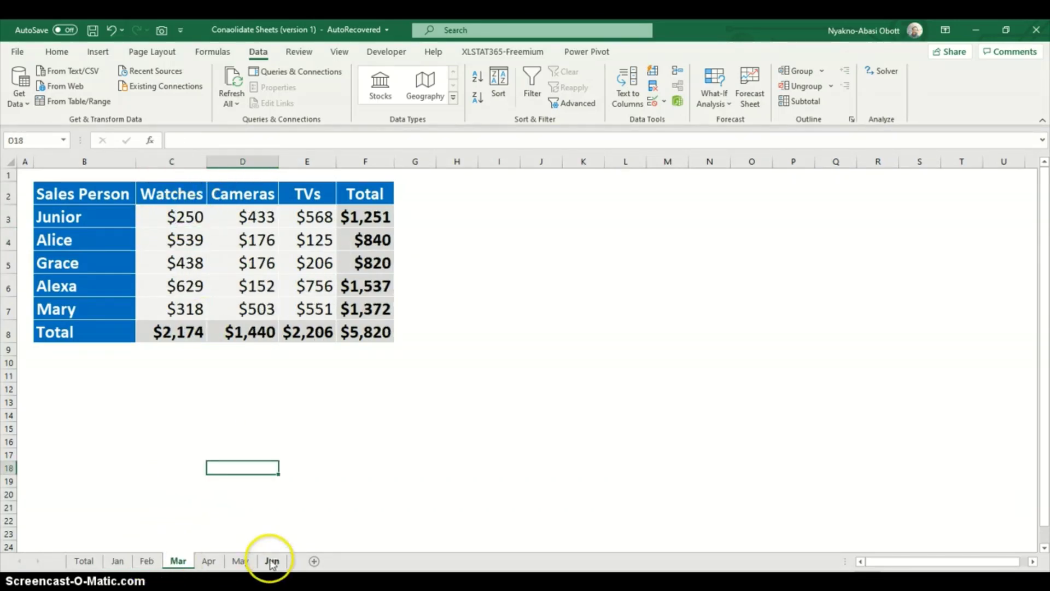
- Return to the Total sheet, fill the E7 formula through E7:G11, and clear that range
click(84, 561)
drag(350, 340, 511, 443)
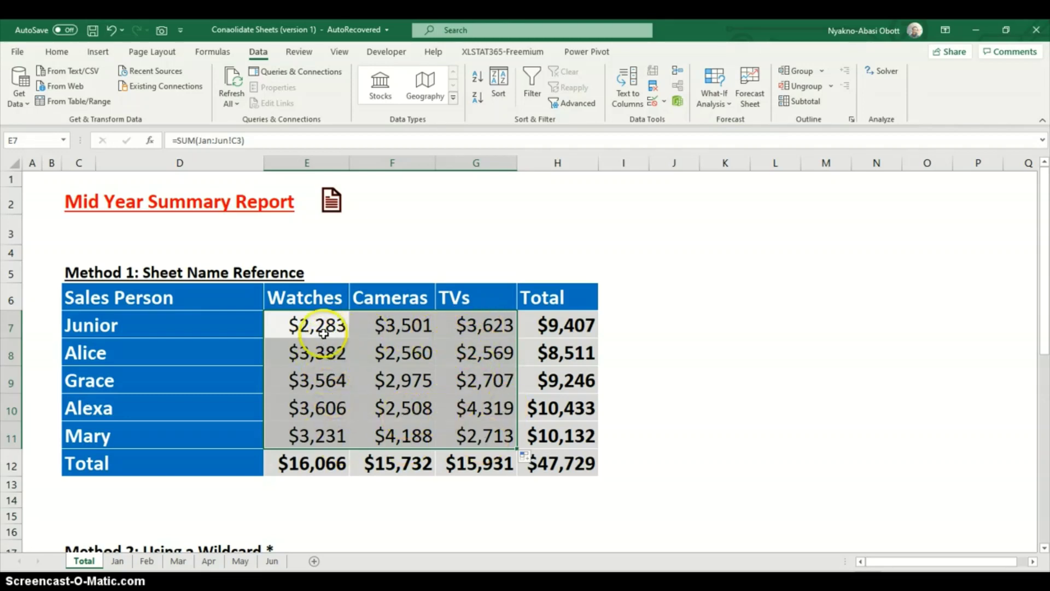
drag(324, 323, 464, 422)
key(Delete)
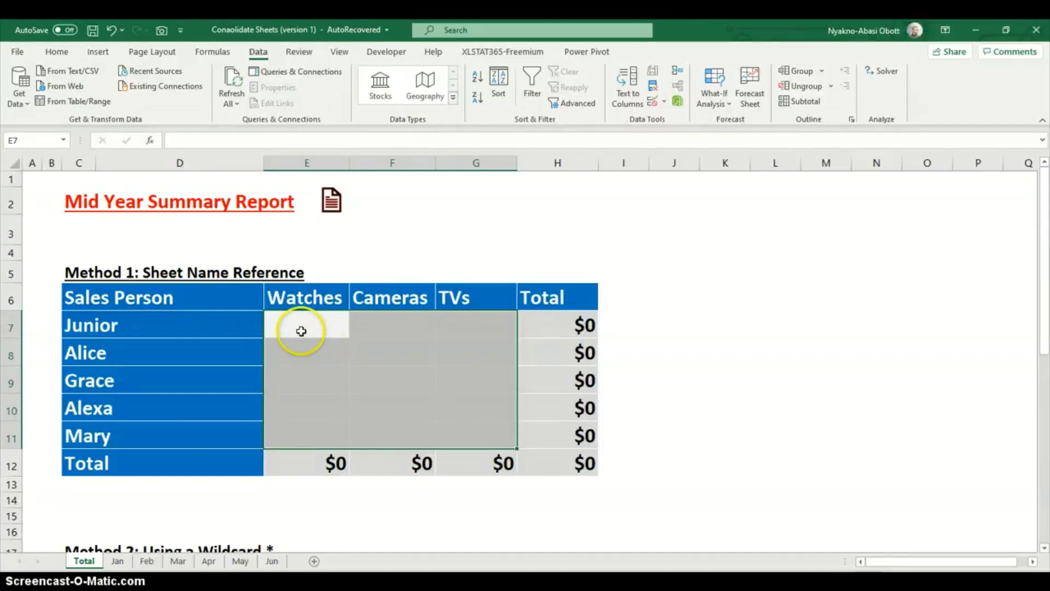
- Enter =SUM(Jan:Jun!C3) into the whole range E7:G11 of the Method 1 table at once
drag(300, 328, 460, 433)
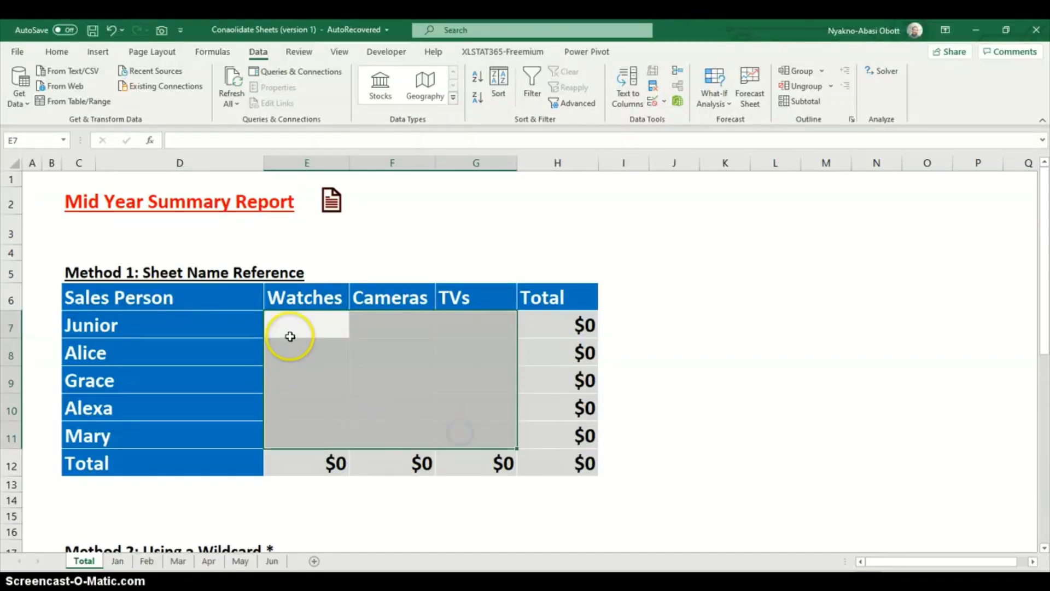
text(=SUM()
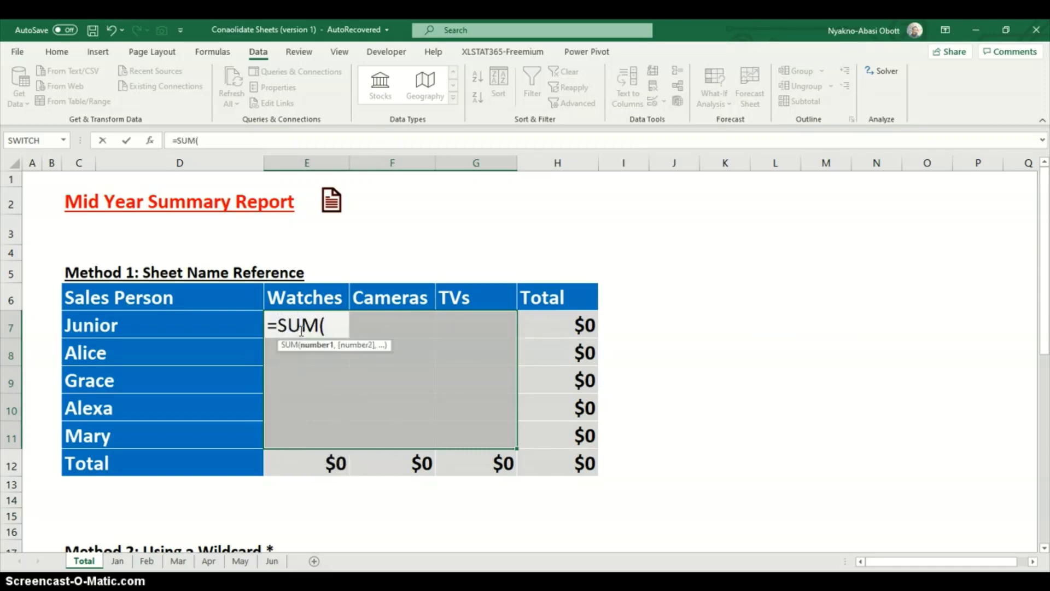
text(Jan)
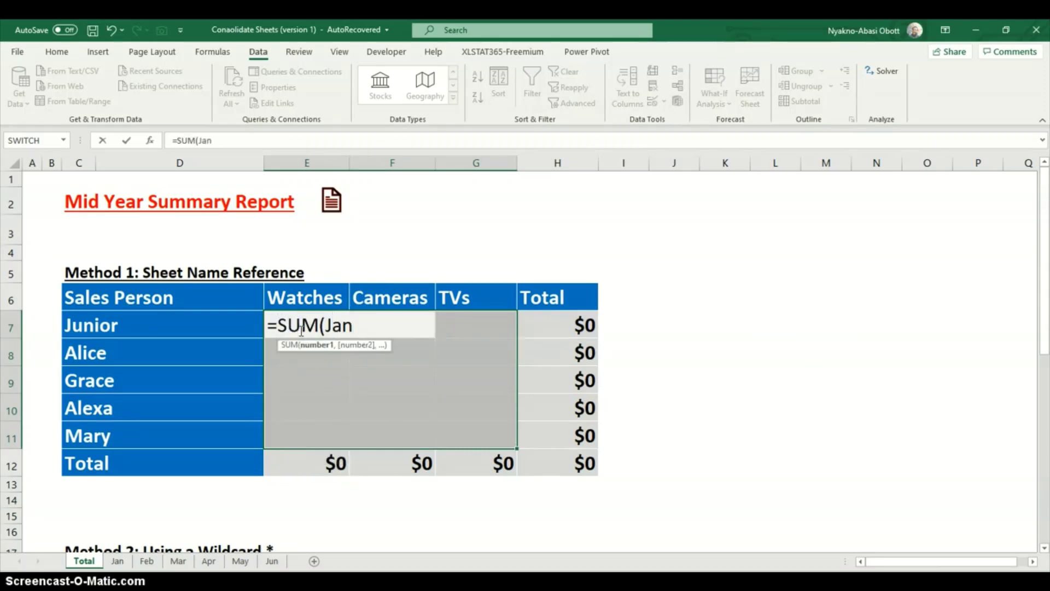
text(:Jun!C3))
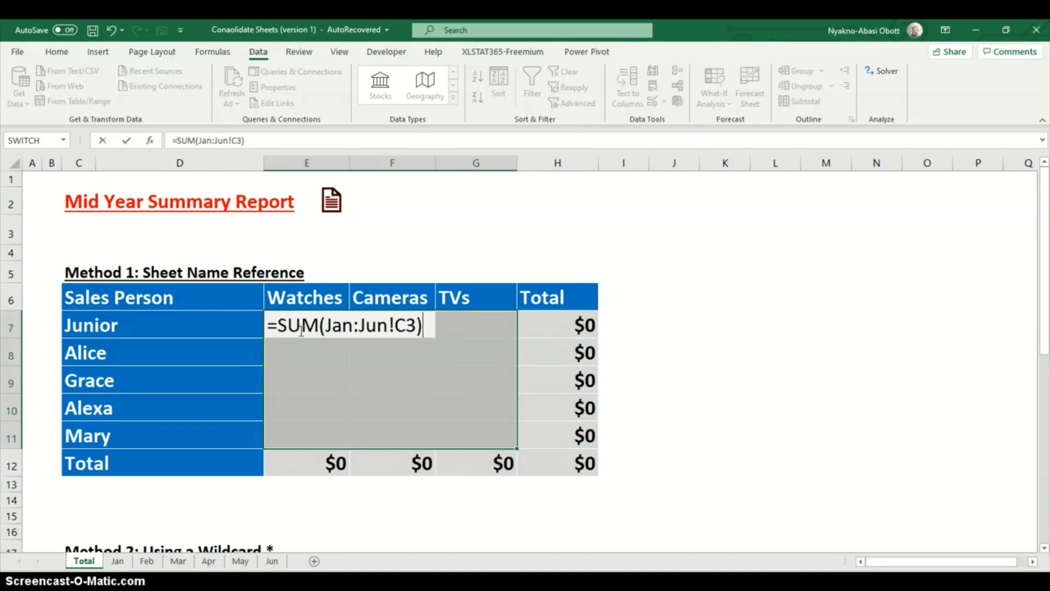
key(ctrl+Return)
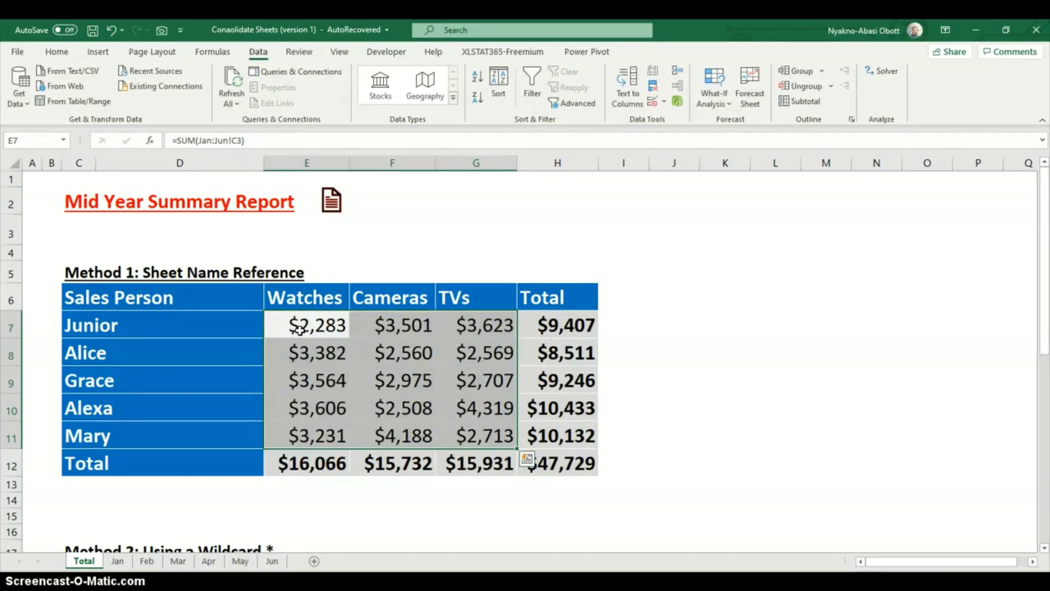
- Examine the Method 2: Using a Wildcard * table below the first table on the Total sheet
scroll(374, 350, down, 3)
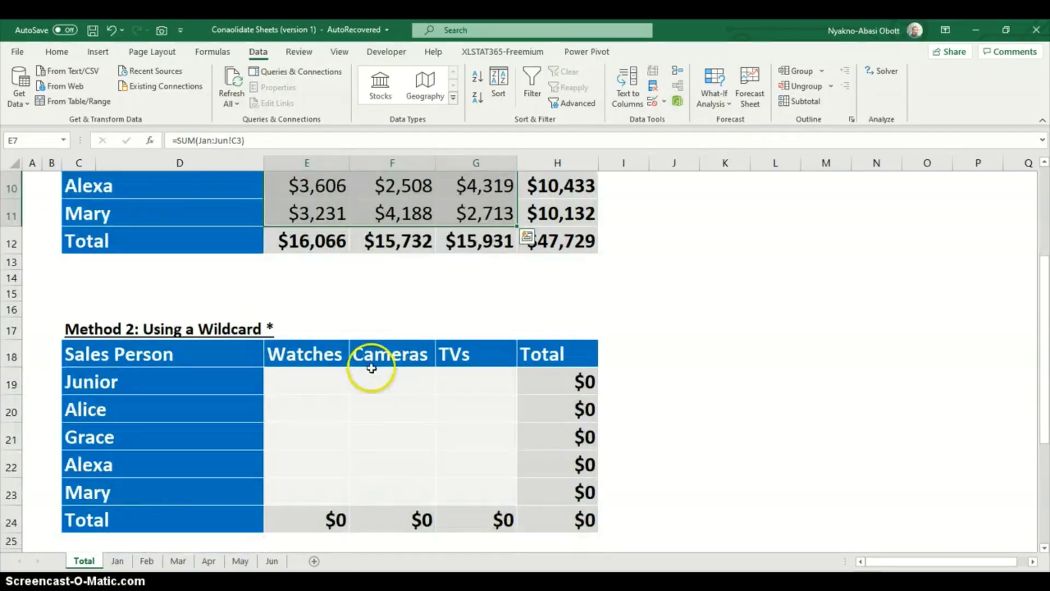
scroll(329, 355, up, 1)
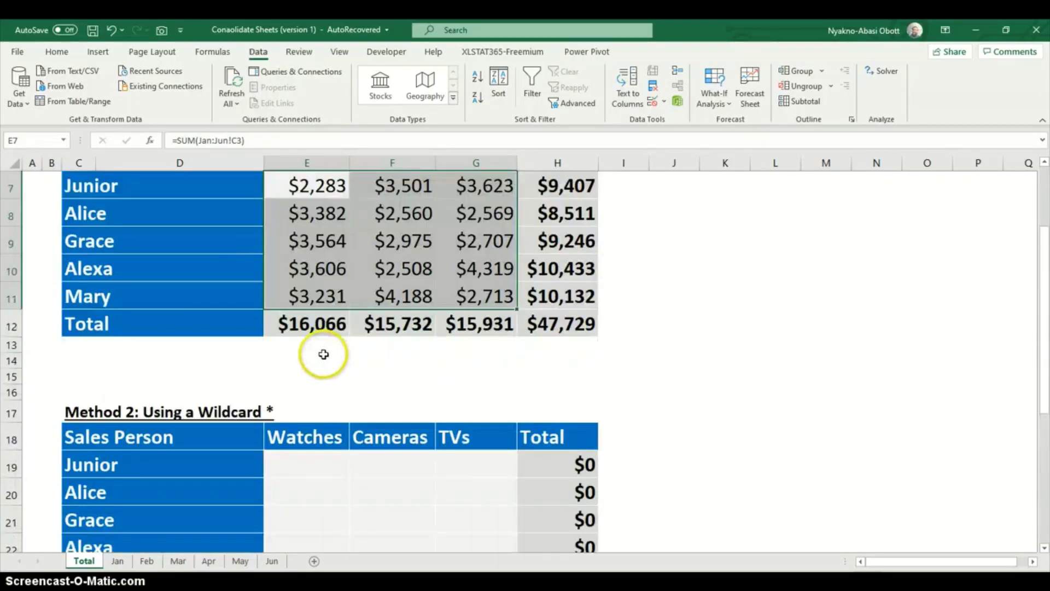
scroll(324, 360, down, 1)
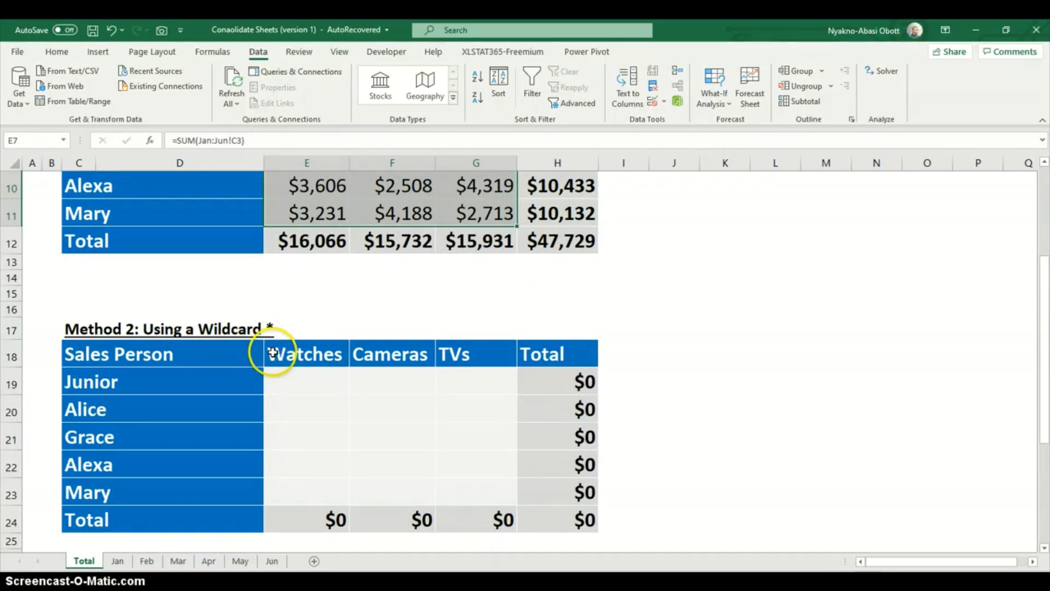
click(319, 374)
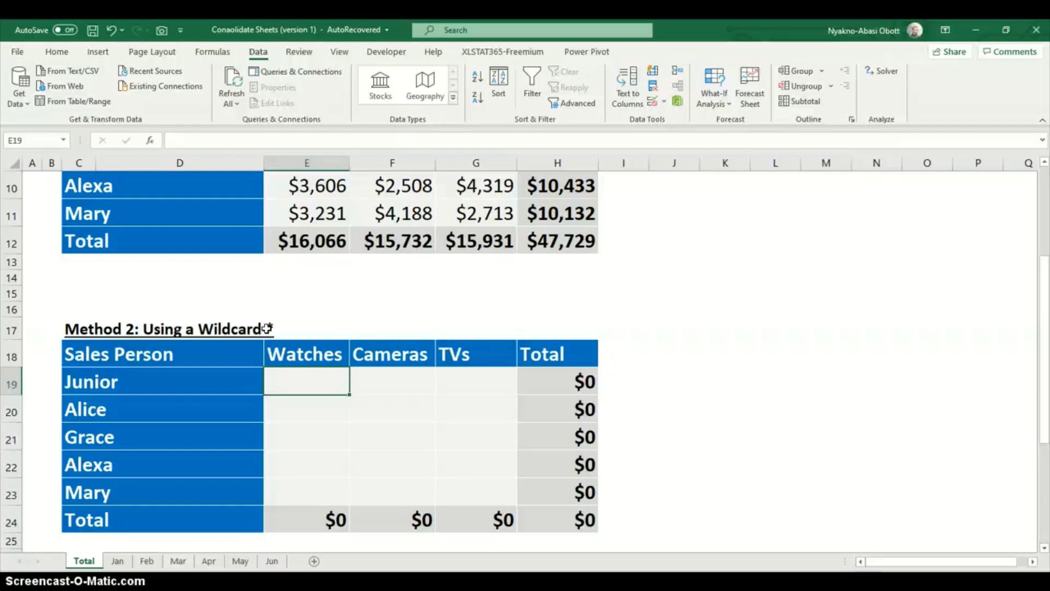
scroll(221, 502, down, 2)
scroll(327, 434, up, 1)
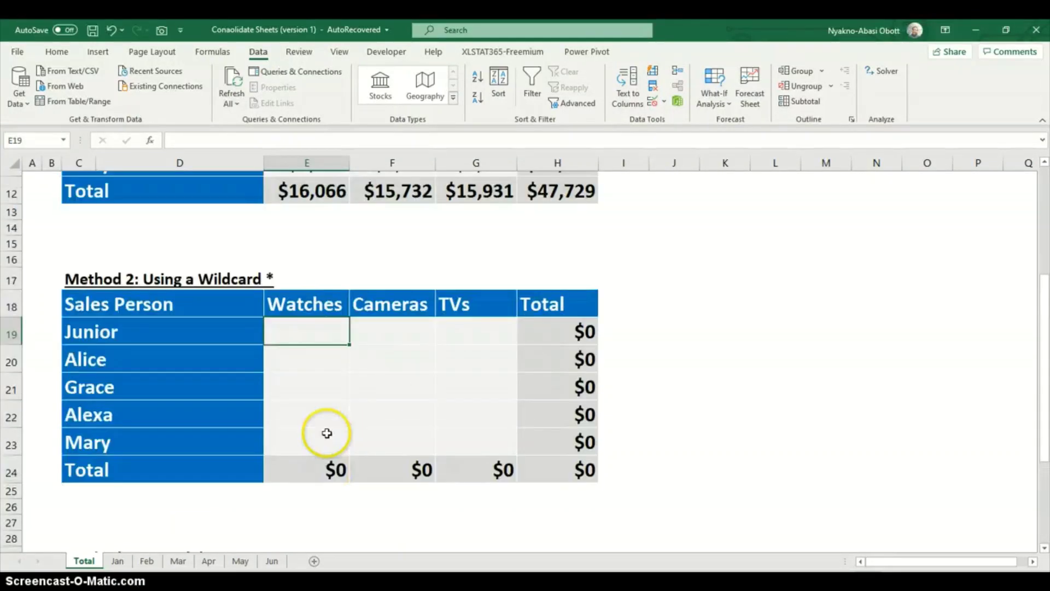
scroll(327, 434, up, 1)
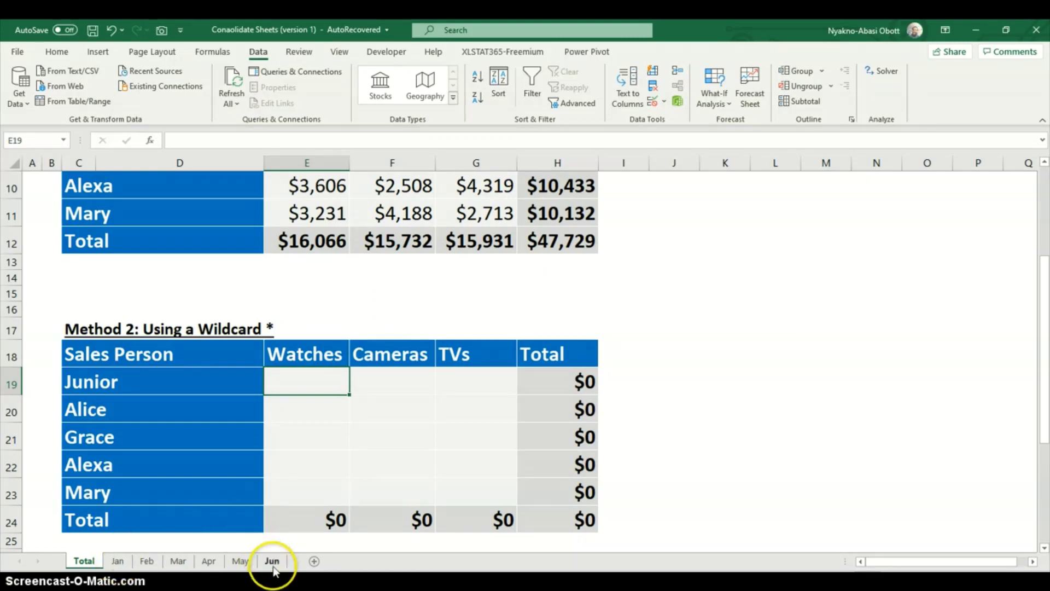
- Add Junior's Watches cells from the Jan and Jun sheets in J19 of the Total sheet with =Jan!C3+Jun!C3
click(689, 378)
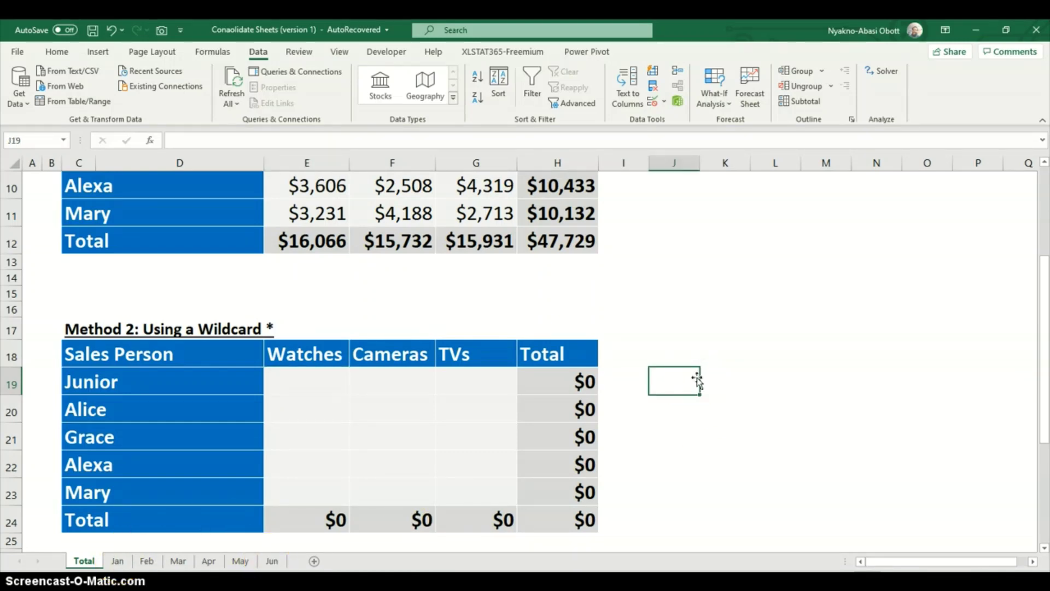
text(=)
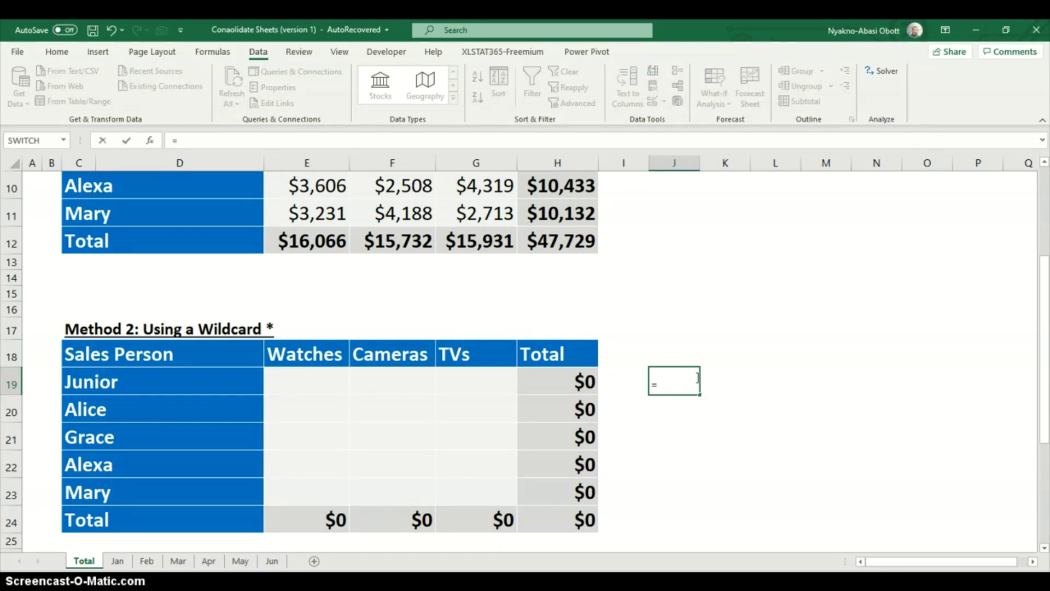
click(117, 560)
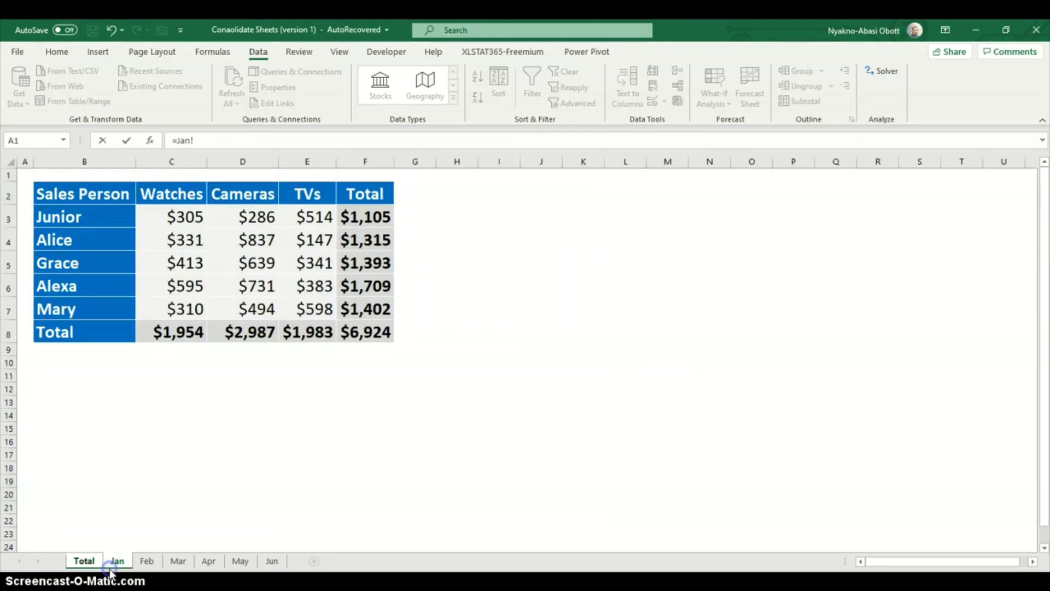
click(171, 217)
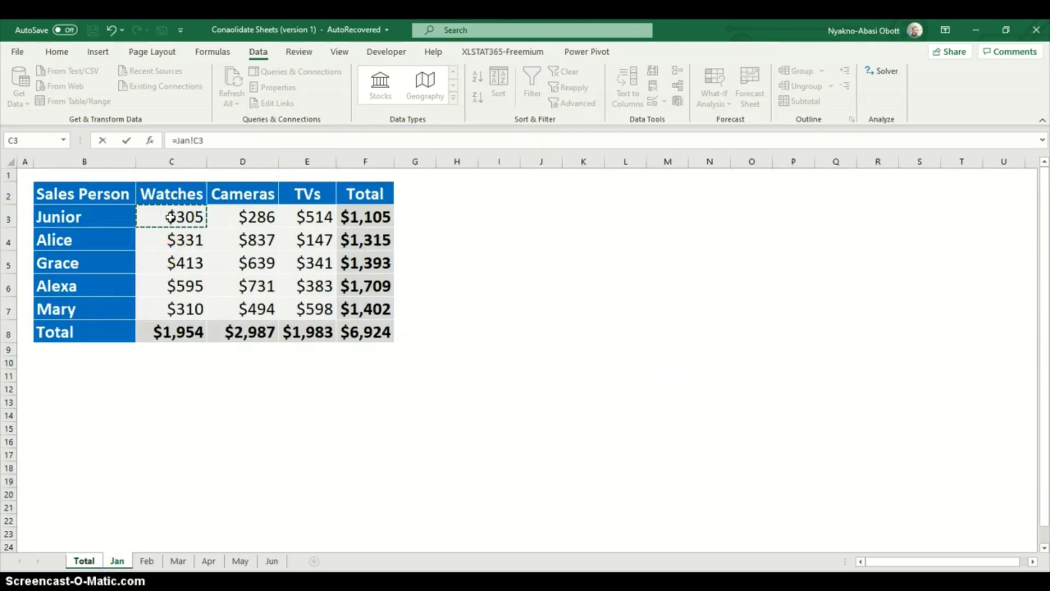
text(+)
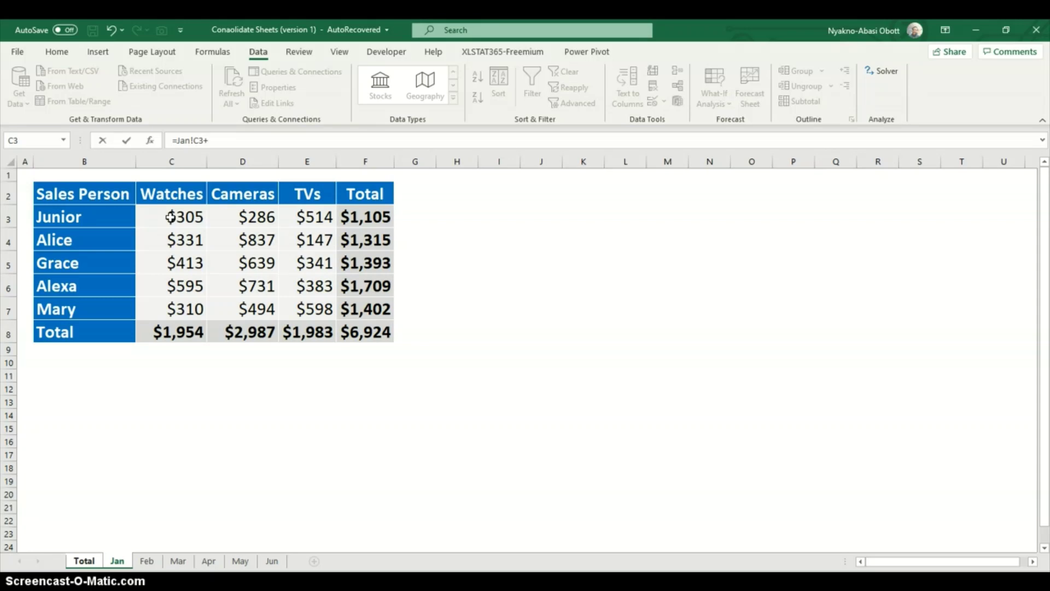
click(272, 560)
click(170, 217)
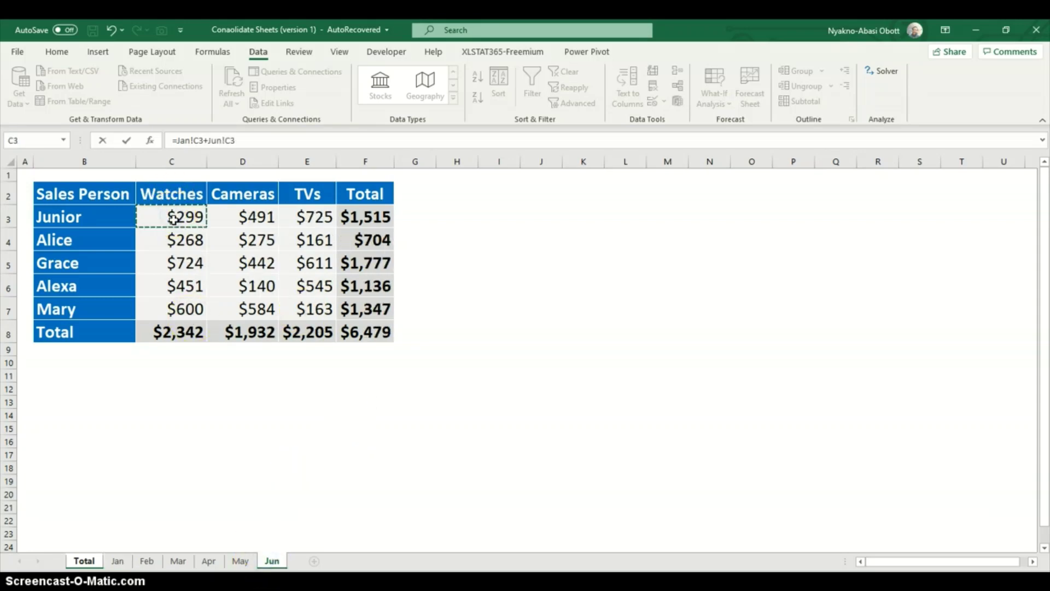
key(Return)
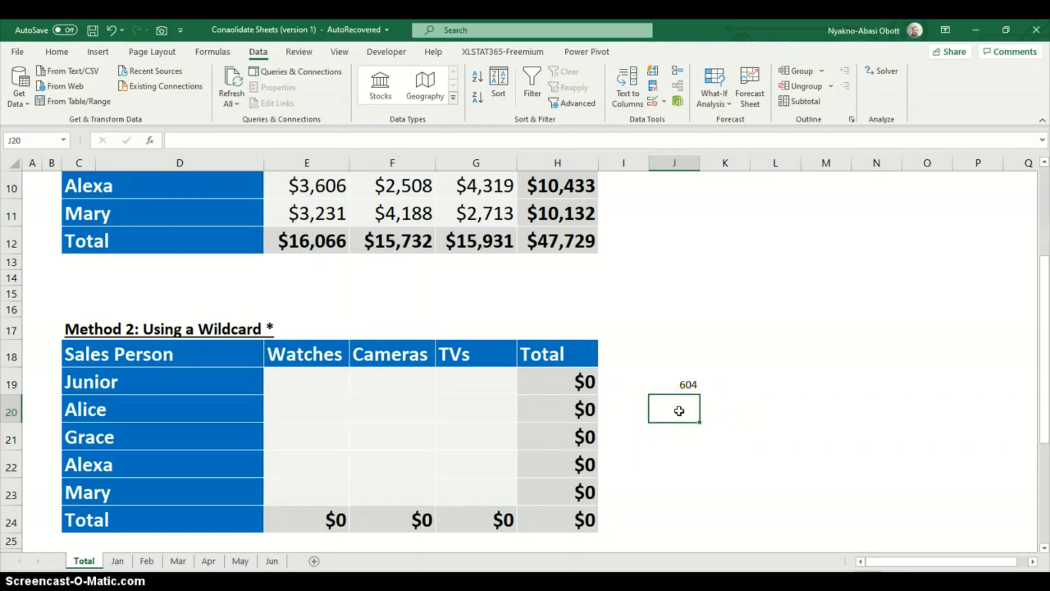
- Enter =SUM('J*'!C3) in J20 to sum C3 across the sheets whose names start with J
text(=SUM()
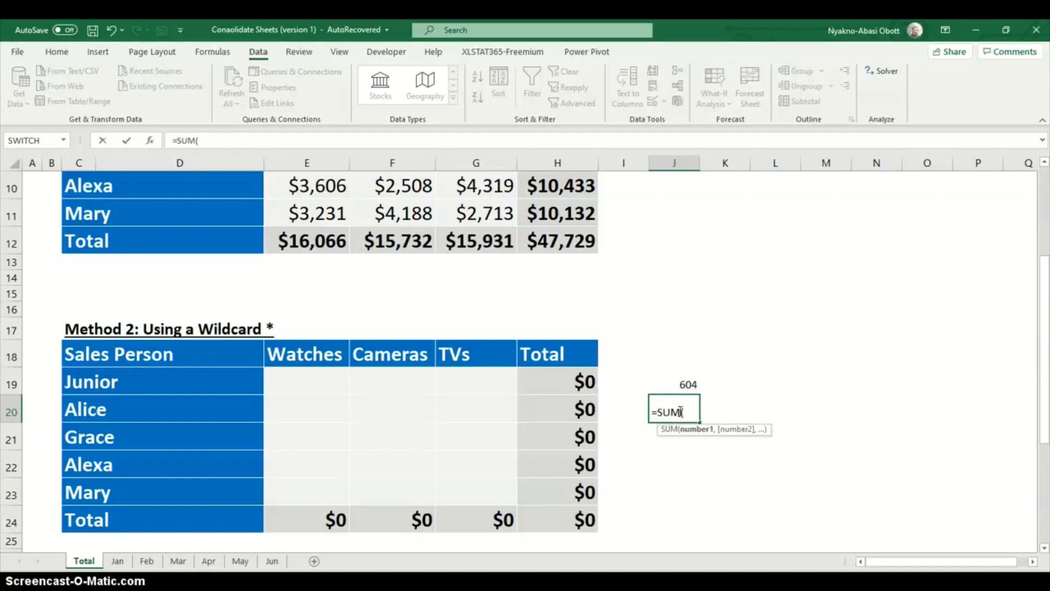
text('J*'!)
text(C3))
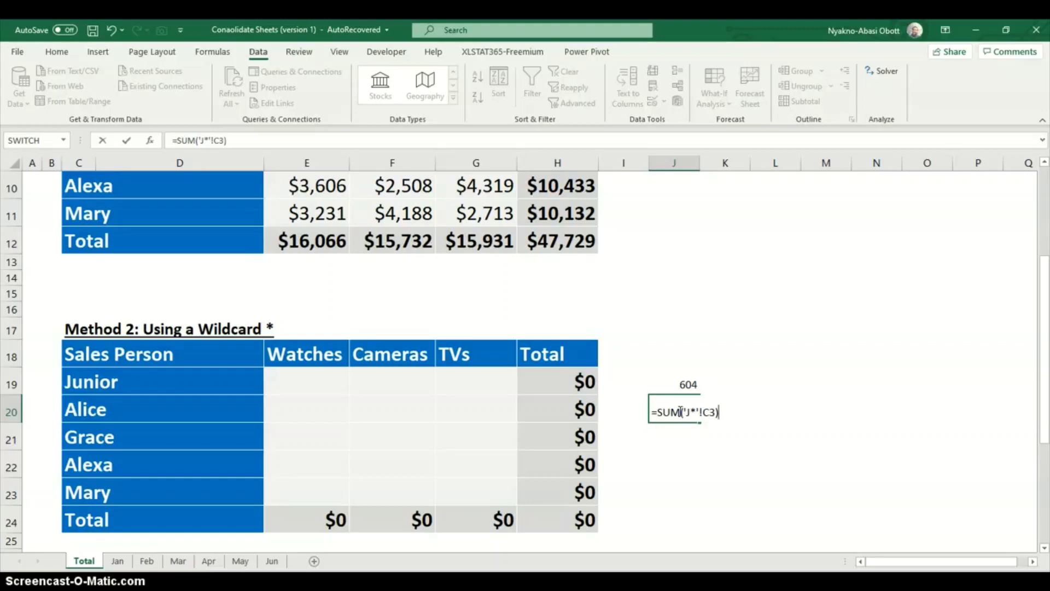
key(Return)
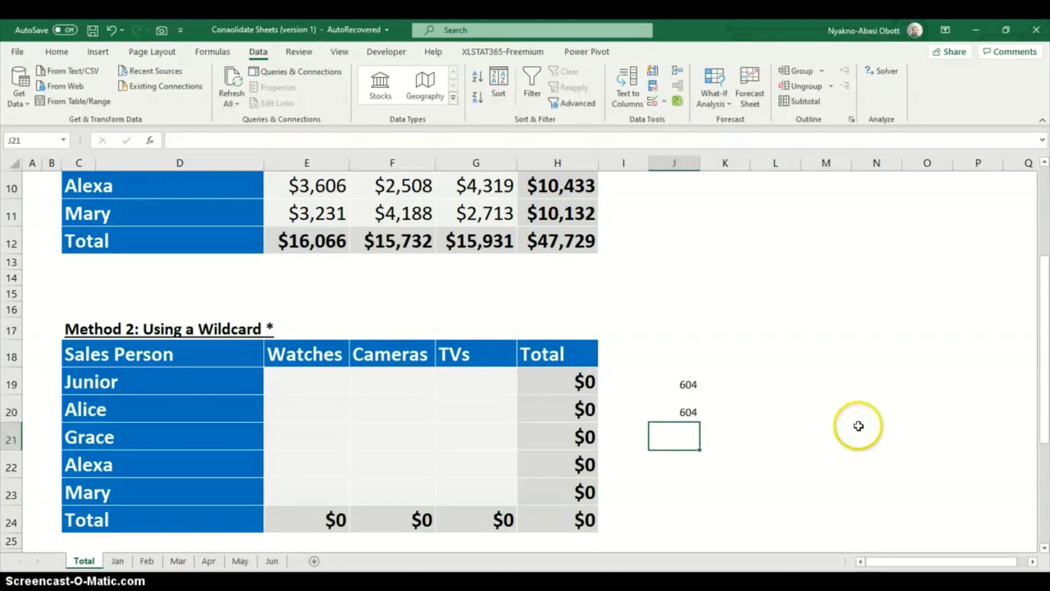
- Check the expanded formula stored in J20, and clear the test cells J19:J20
click(681, 411)
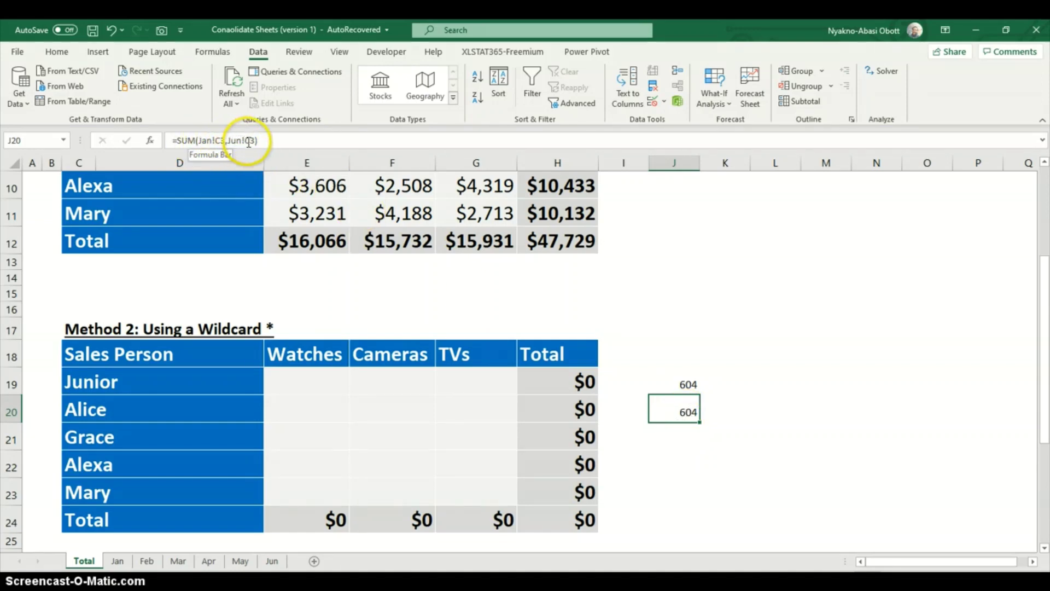
drag(687, 382, 685, 414)
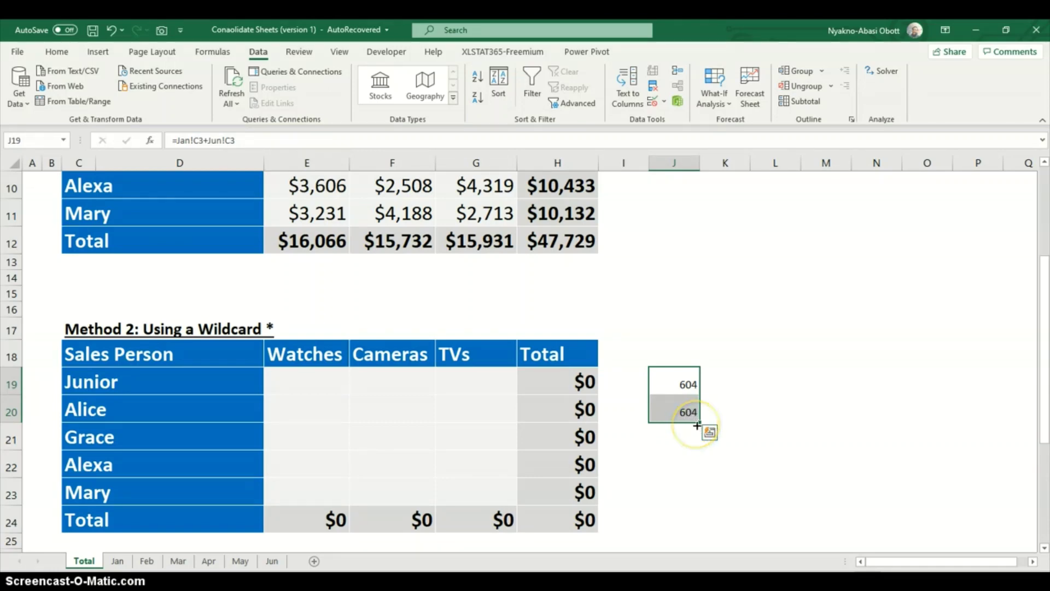
key(Delete)
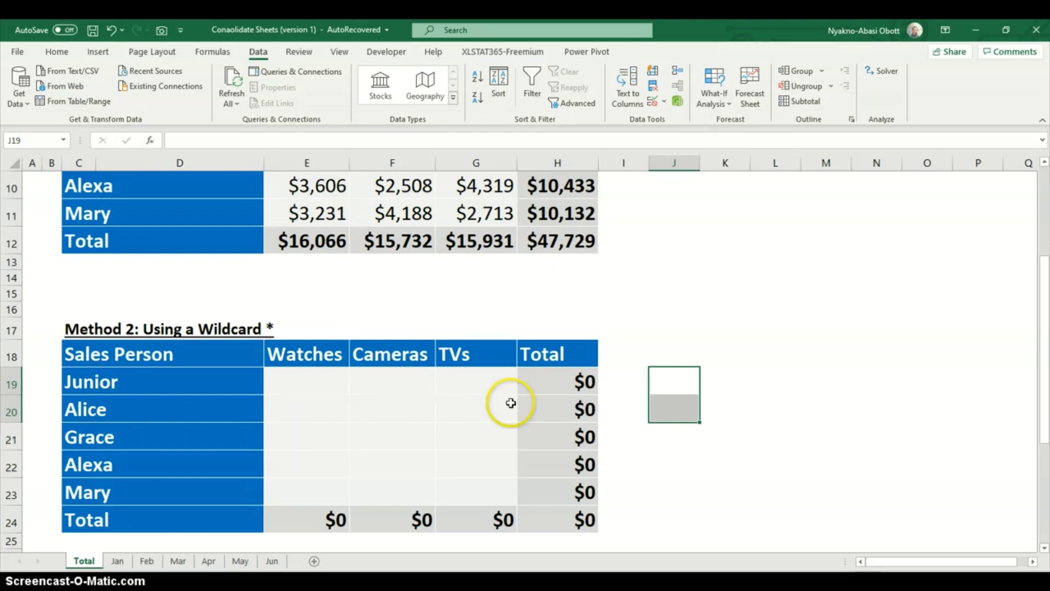
- Test =SUM('M*'!C3) in J19 to sum C3 across the sheets starting with M, and clear the cell
click(669, 382)
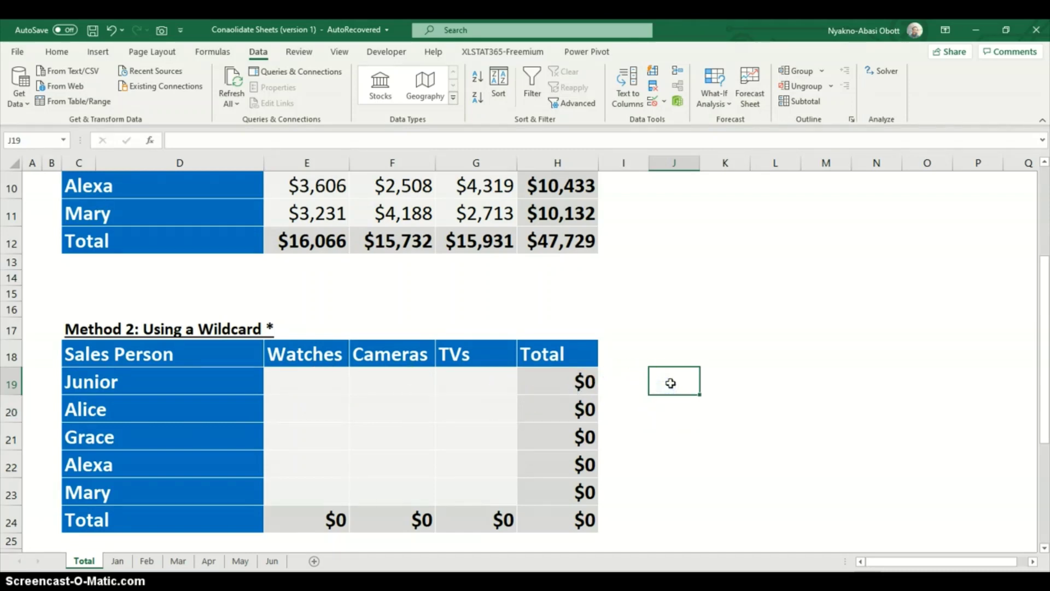
text(=SUM()
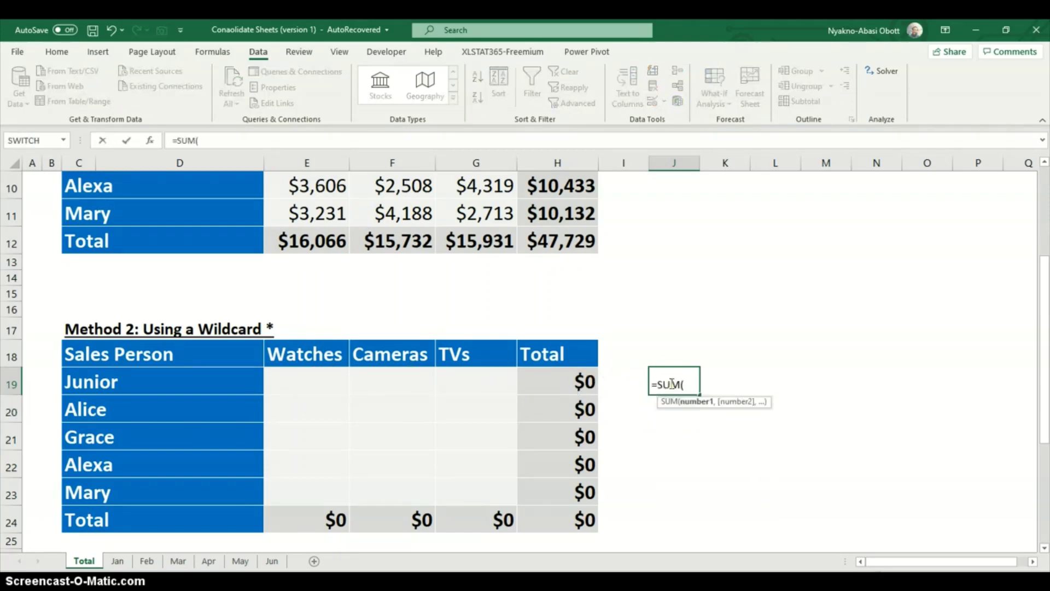
text('M)
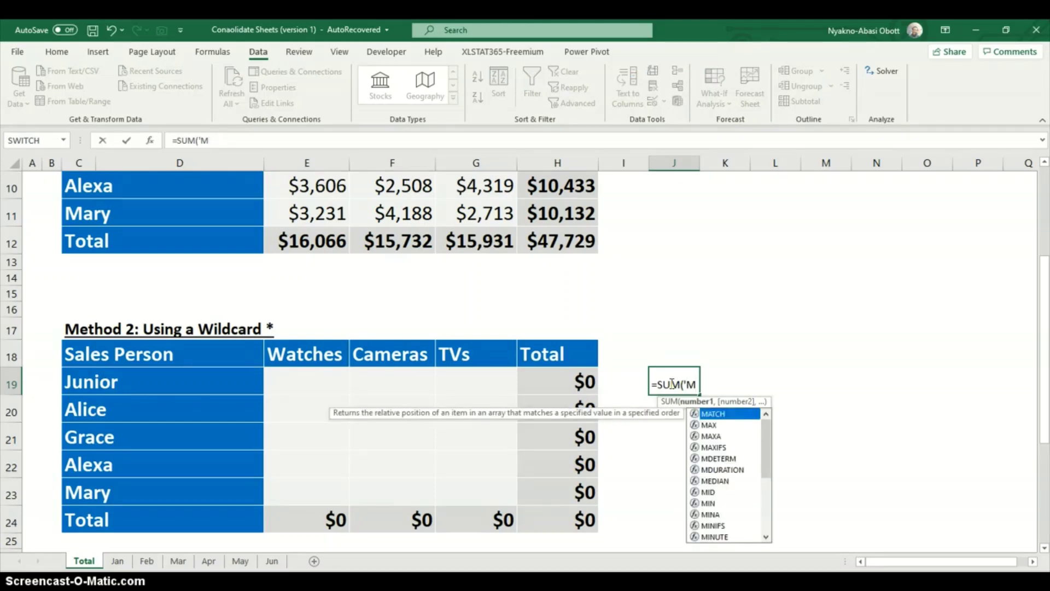
text(*)
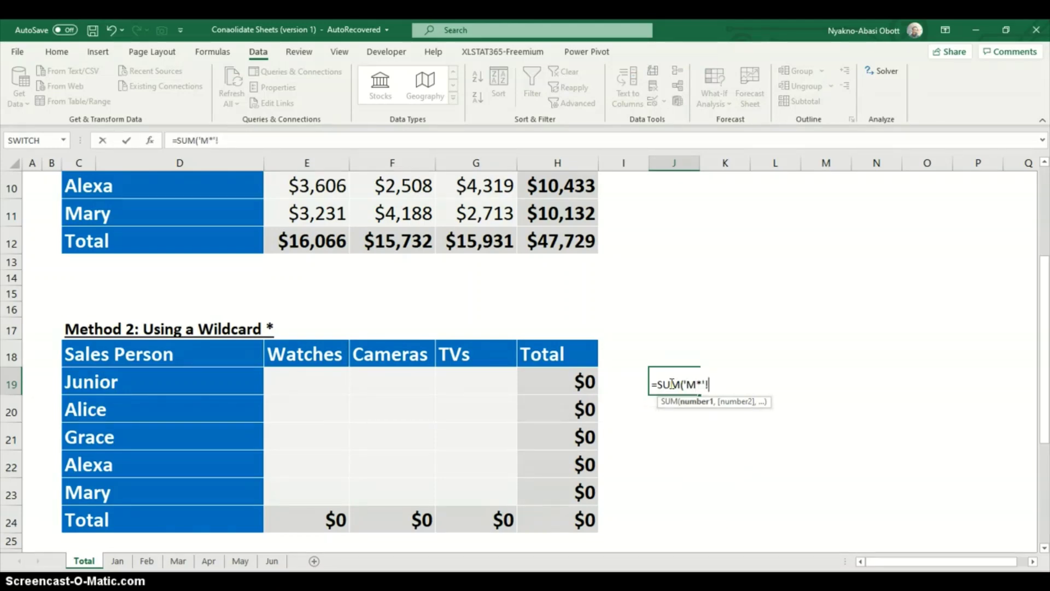
text('!C3))
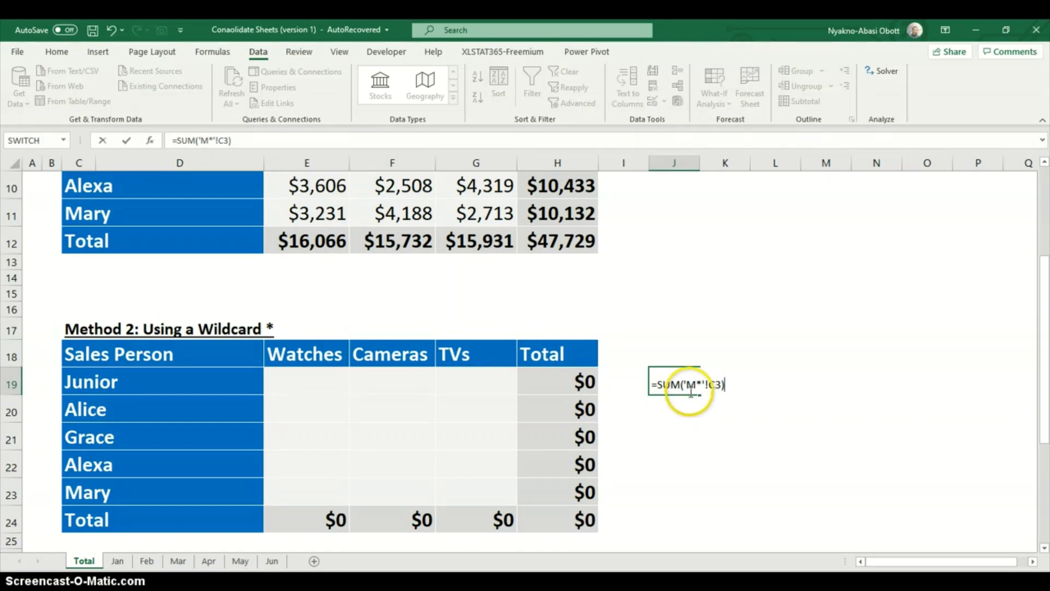
key(Return)
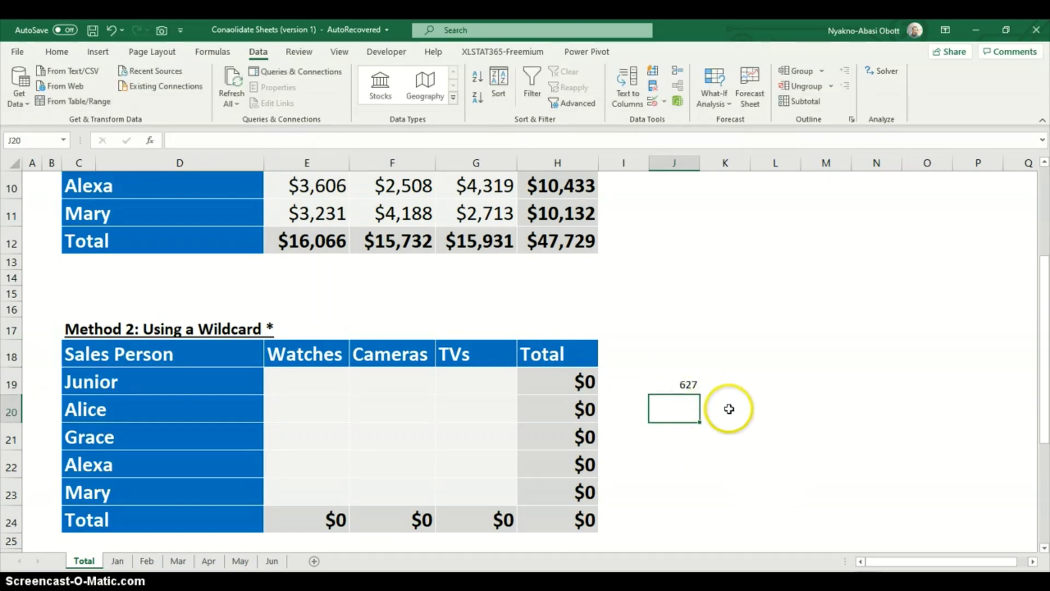
click(681, 378)
key(Delete)
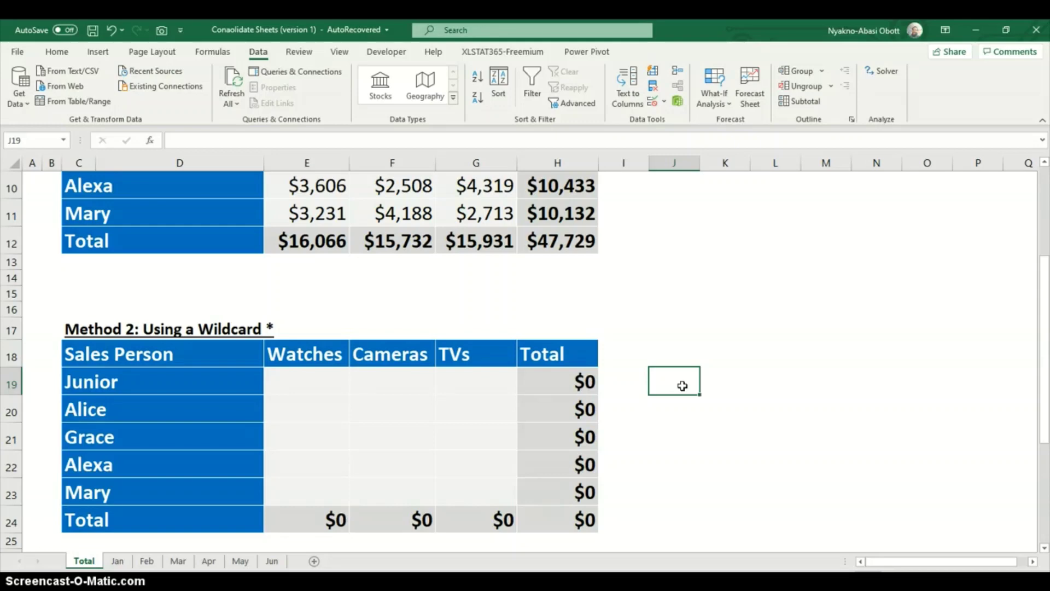
- Test =SUM('*n'!C3) in J19 to sum C3 across the sheets ending in n, check its stored formula, and clear the cell
text(=)
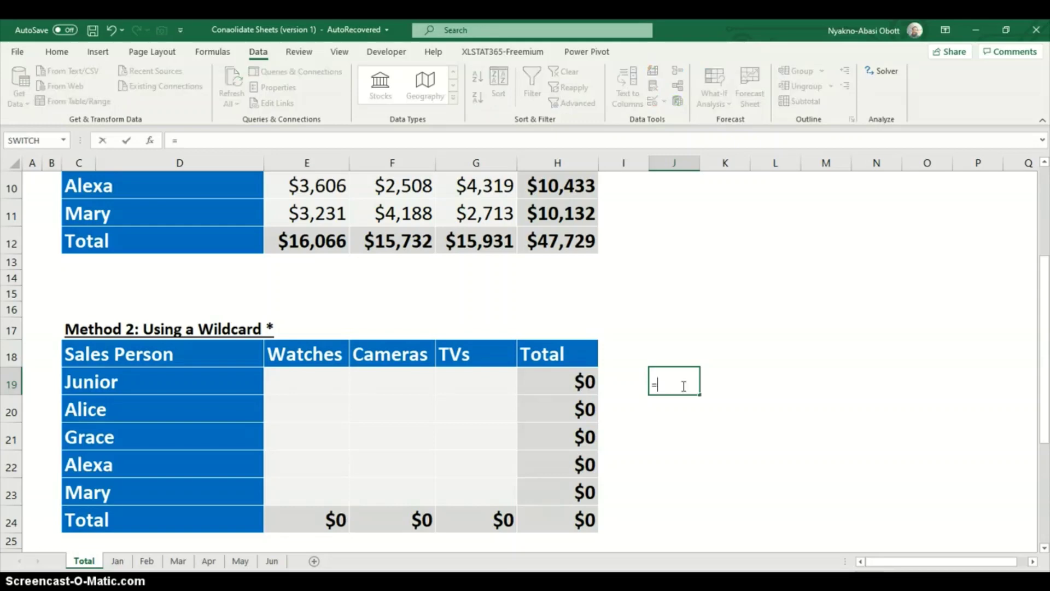
text(sum)
key(Tab)
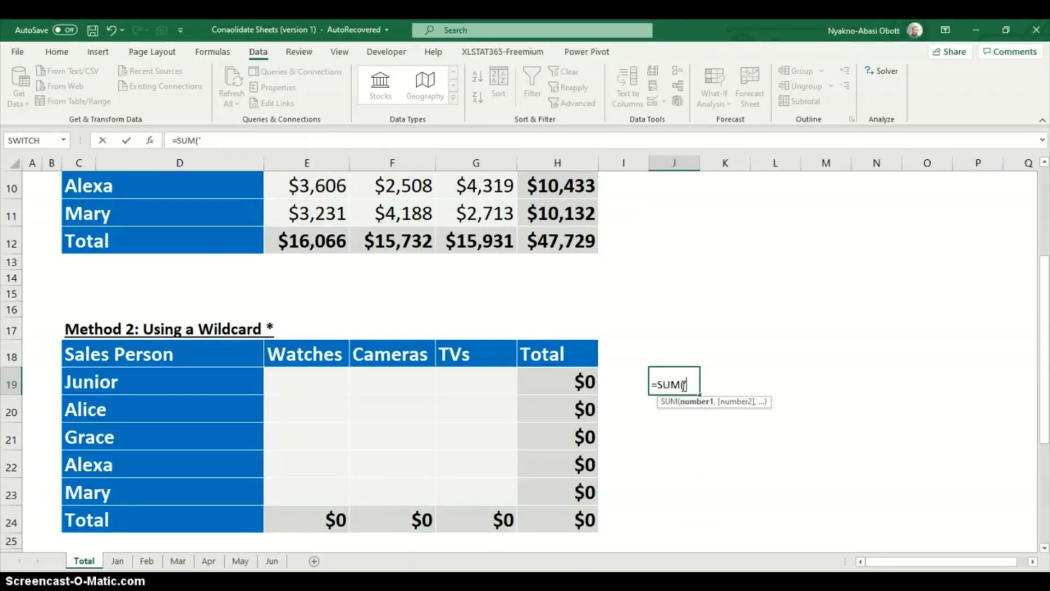
text('*)
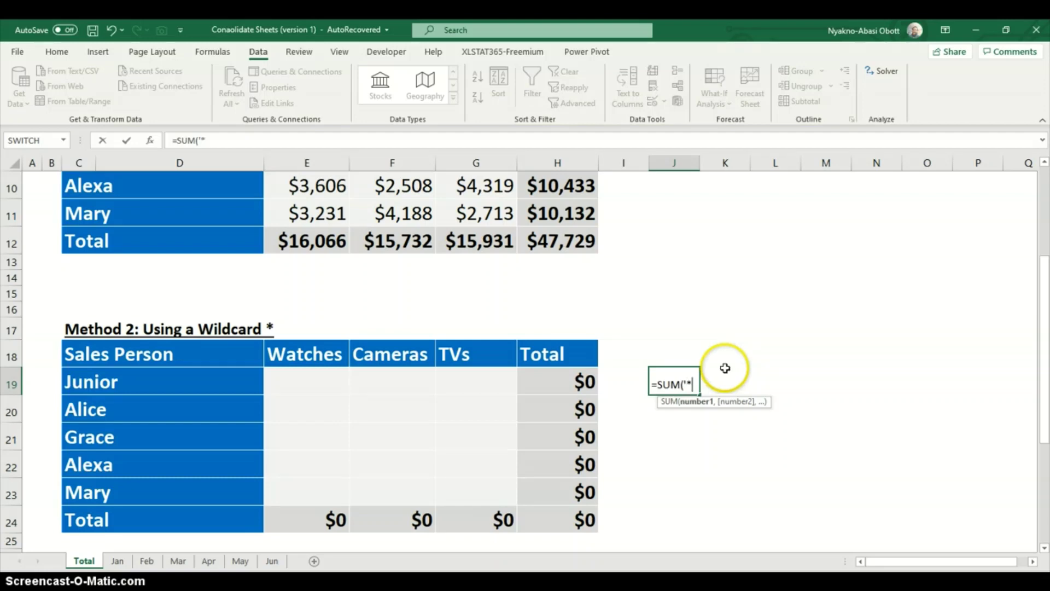
text(n'!C3)
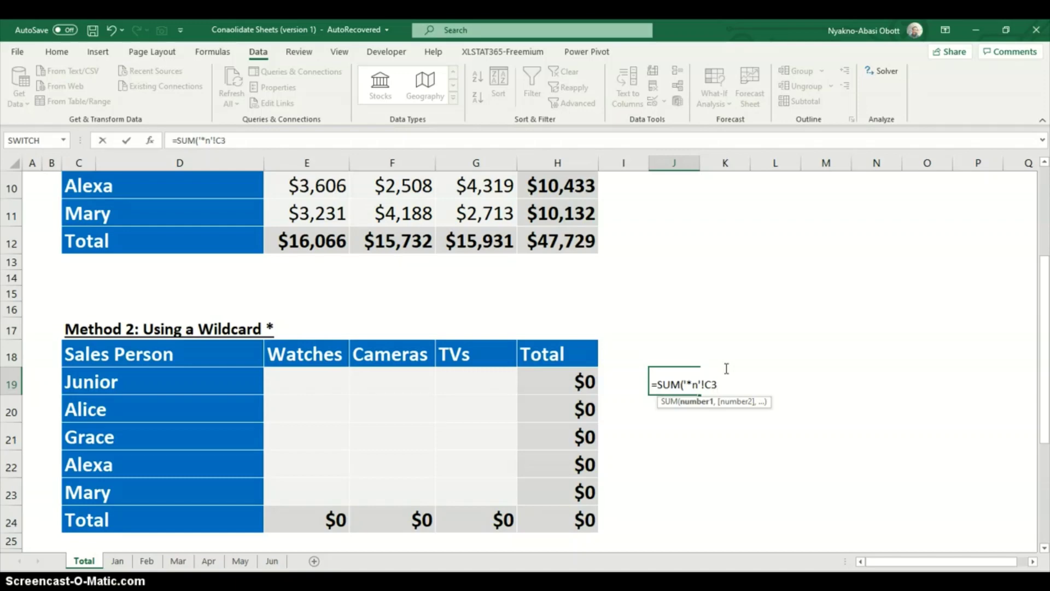
key(Return)
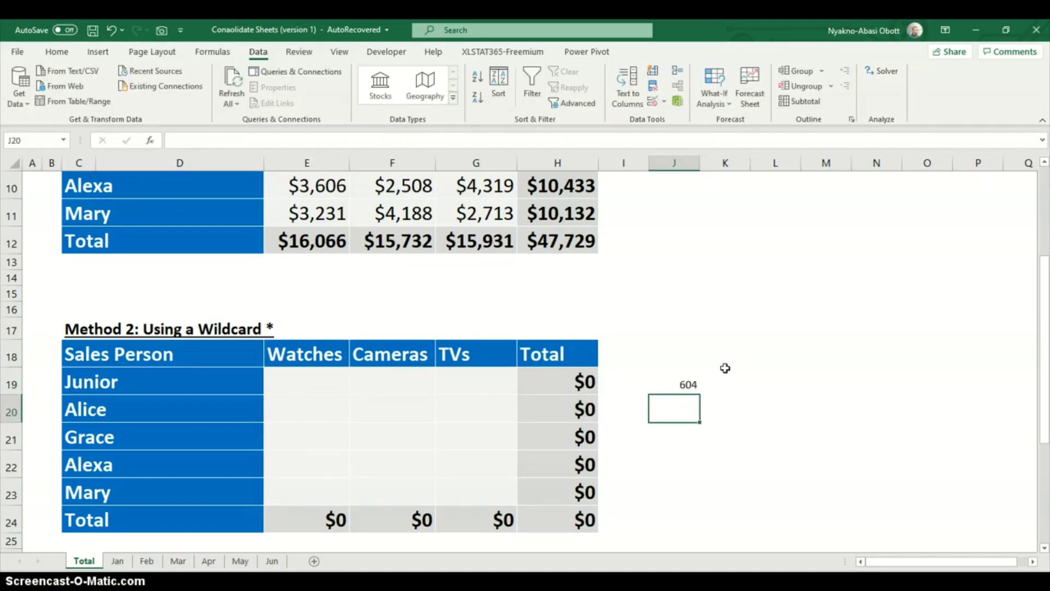
click(681, 383)
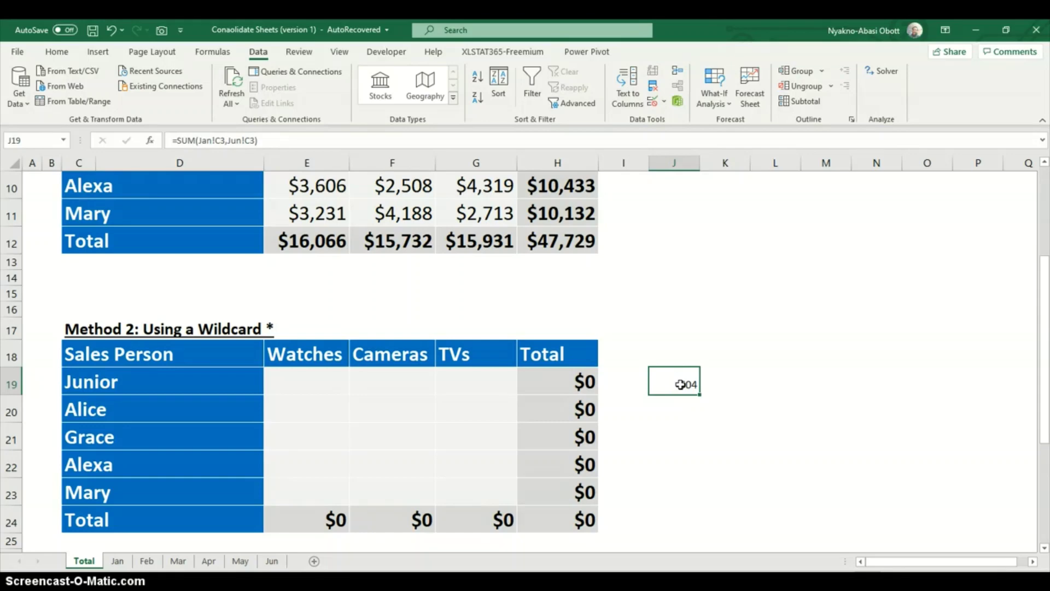
key(Delete)
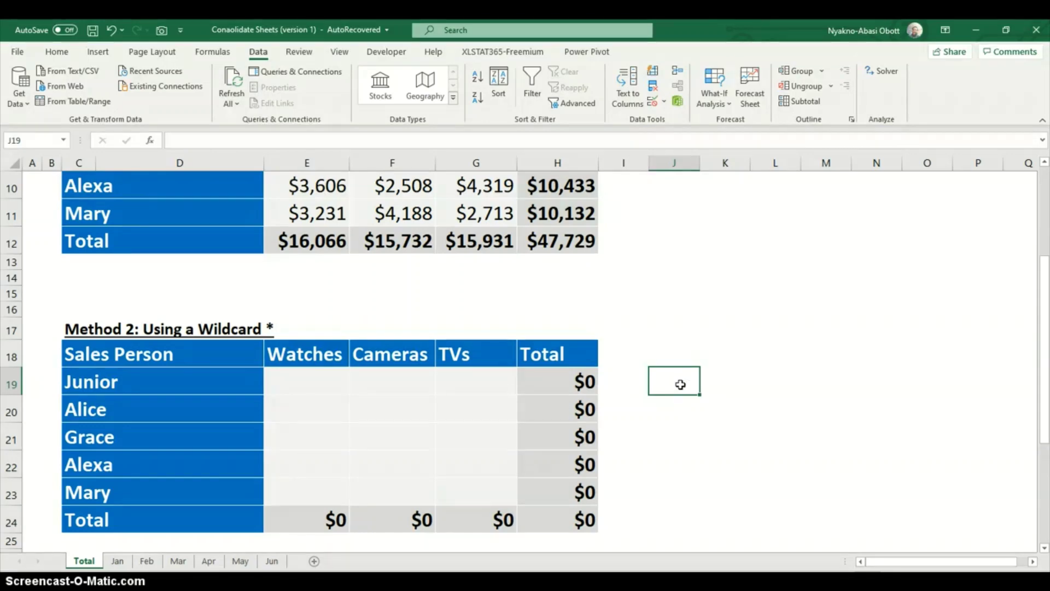
- Enter =SUM('*'!C3) in E19, Junior's Watches cell of the Method 2 table, to sum C3 across all other sheets
click(316, 382)
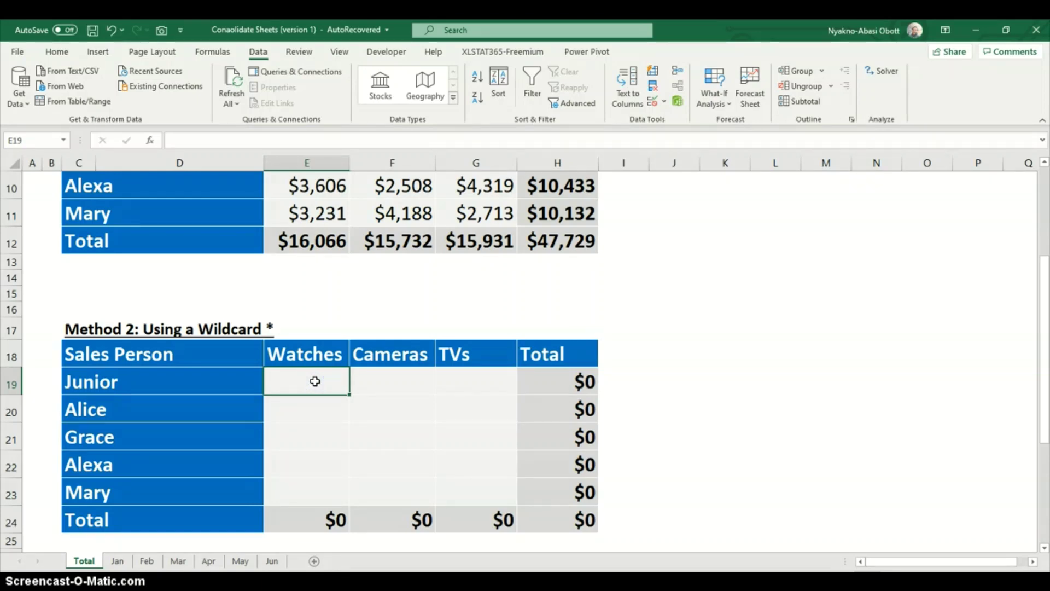
text(=sum)
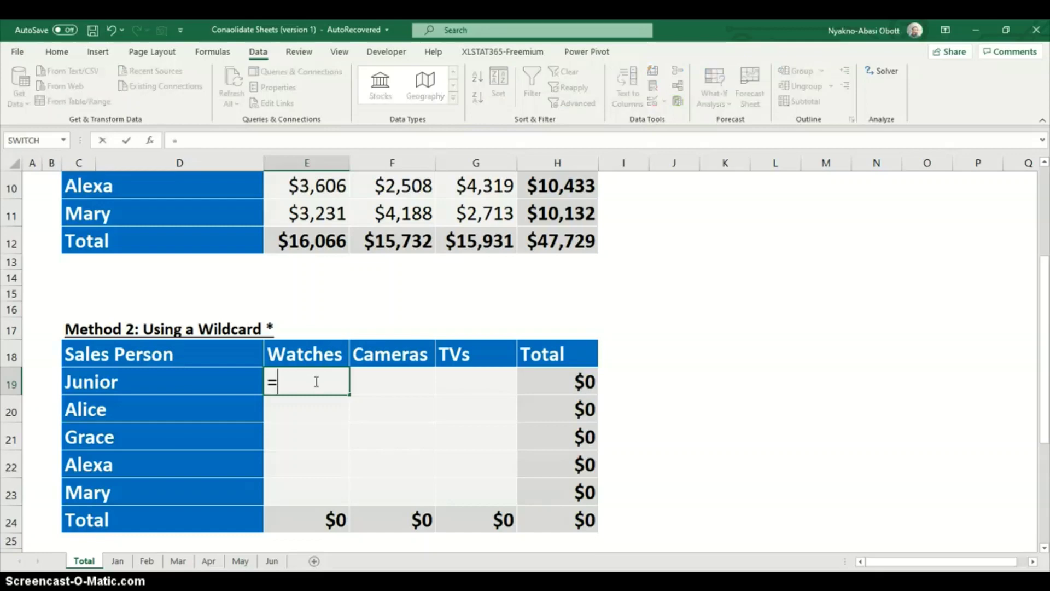
key(Tab)
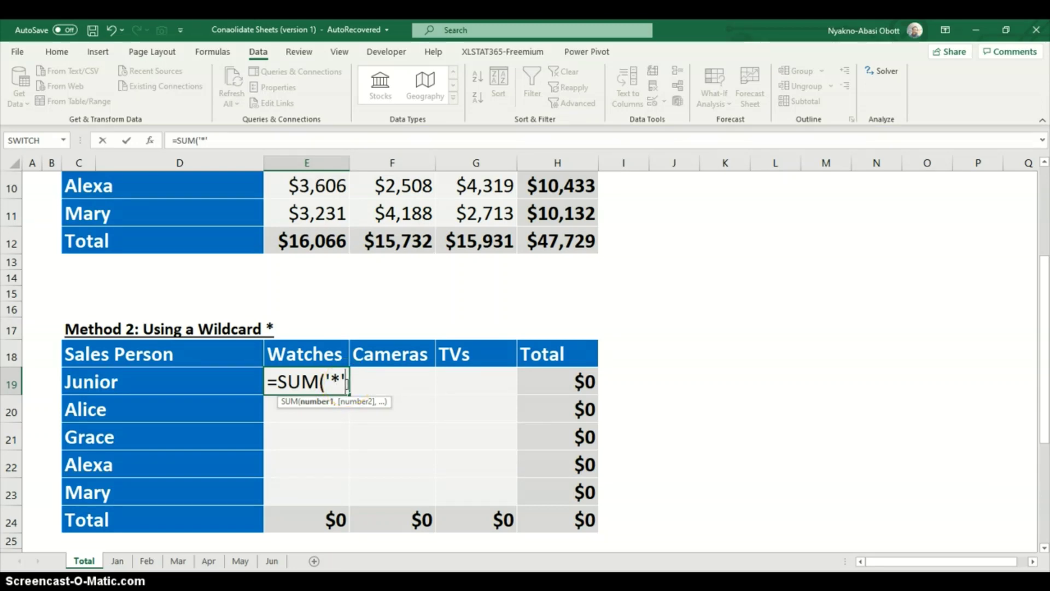
text(!C3))
key(Return)
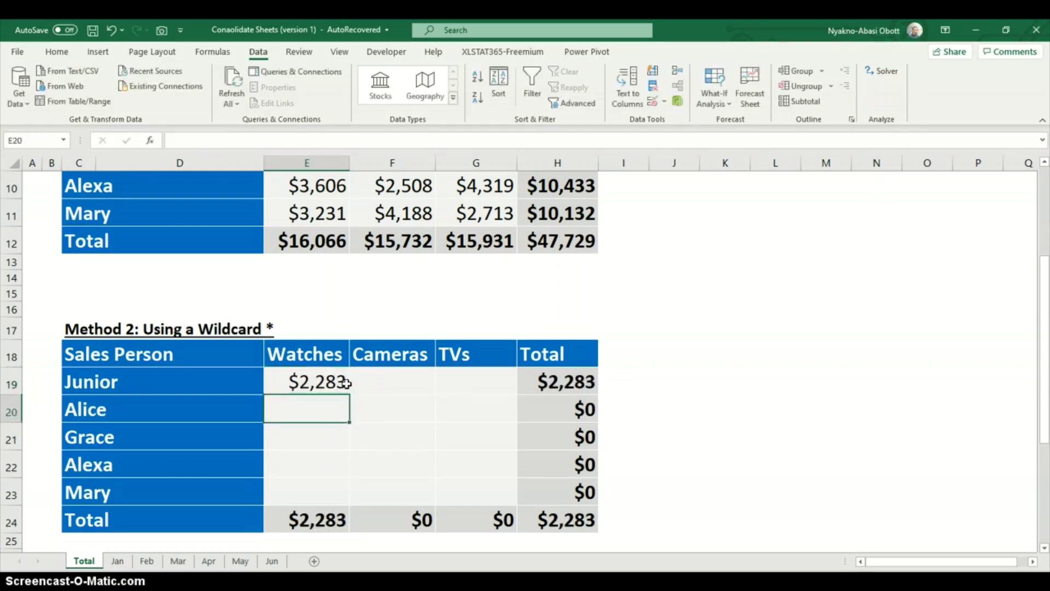
- Fill the E19 formula through E19:G23 of the Method 2 table, and clear that range
click(335, 390)
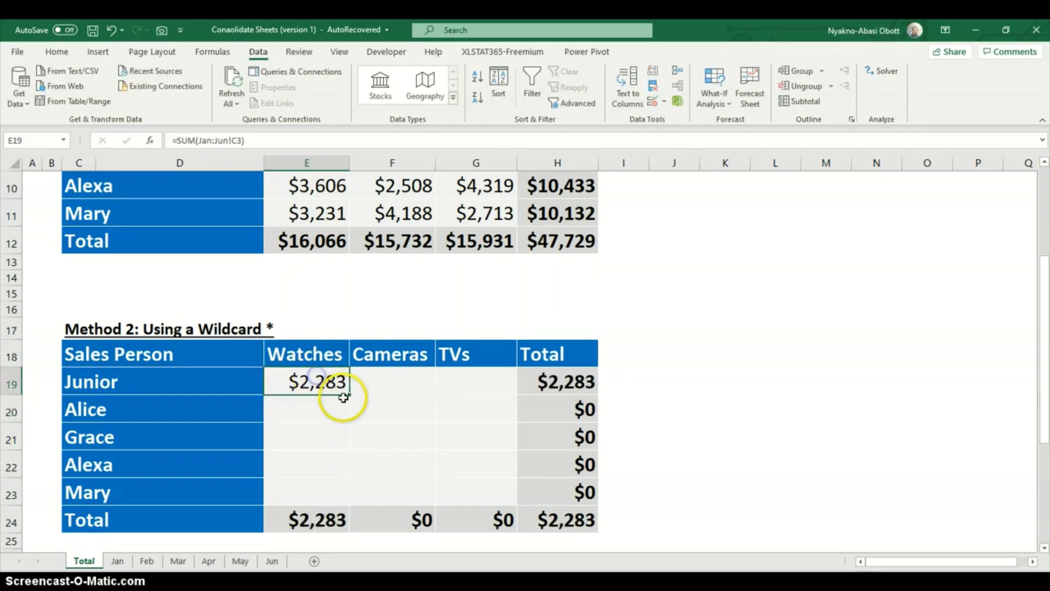
drag(348, 393, 508, 503)
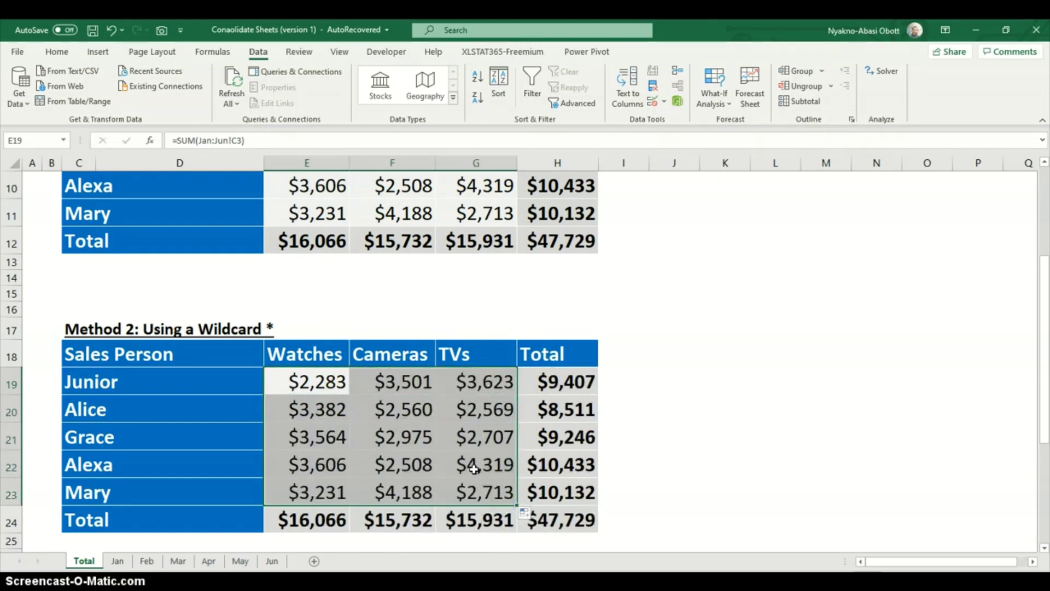
key(Delete)
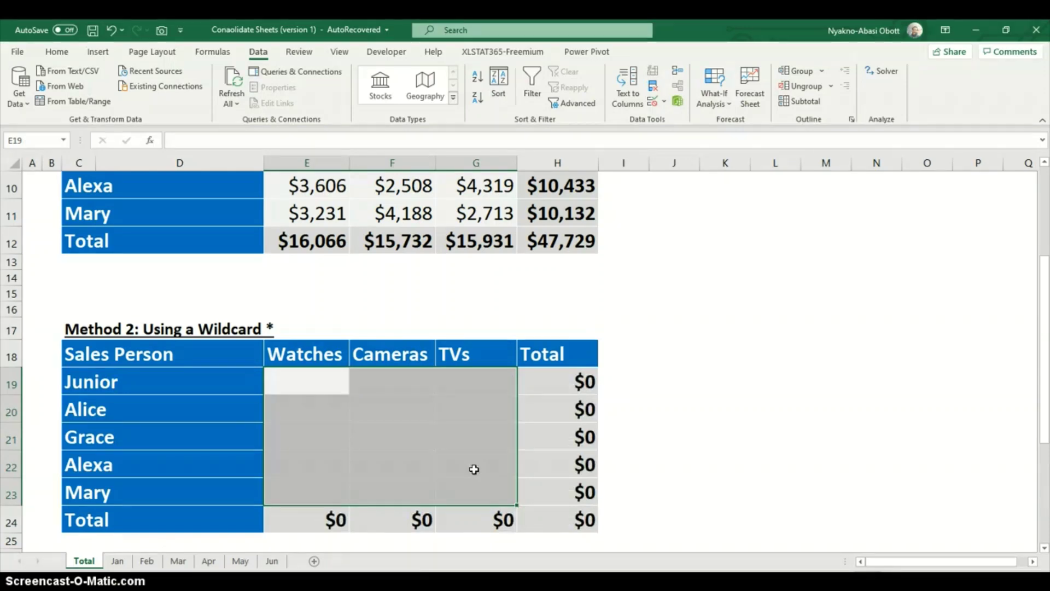
- Enter =SUM('*'!C3) into all cells of E19:G23 in the Method 2 table at once
text(=su)
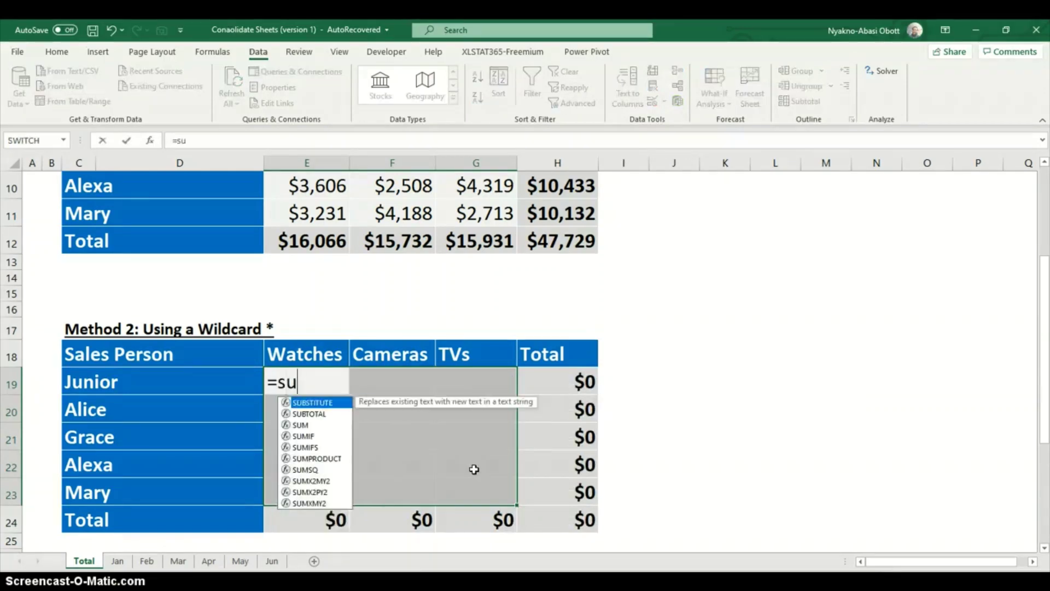
key(Tab)
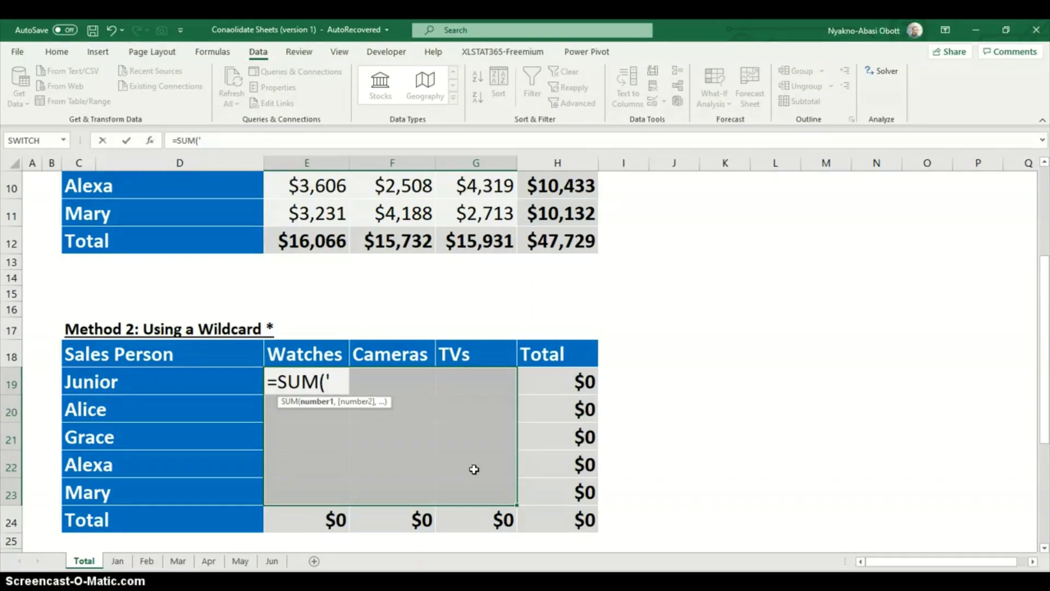
text('*'!)
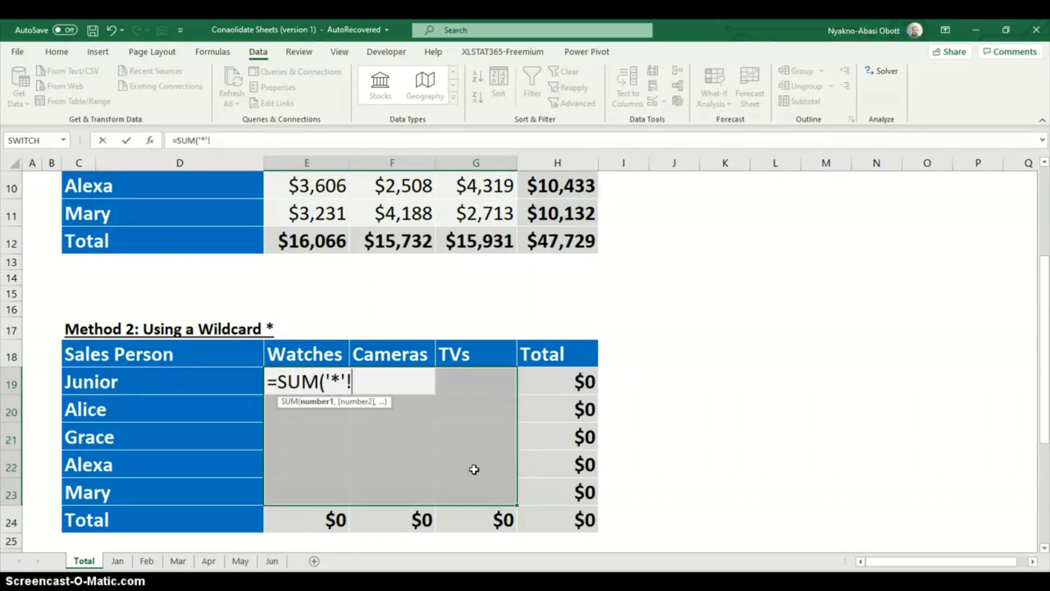
text(C3))
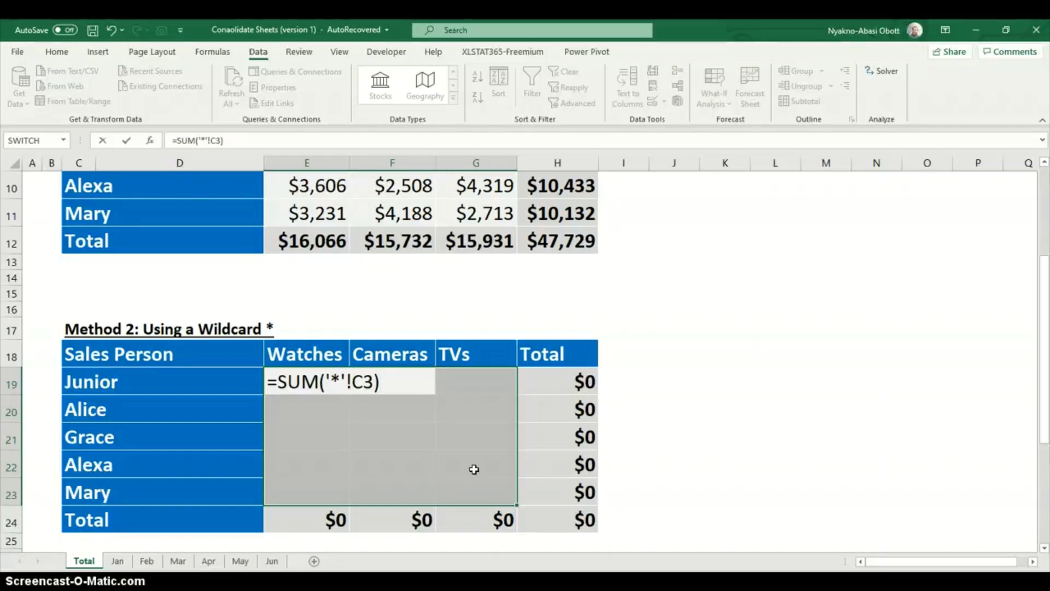
key(ctrl+Return)
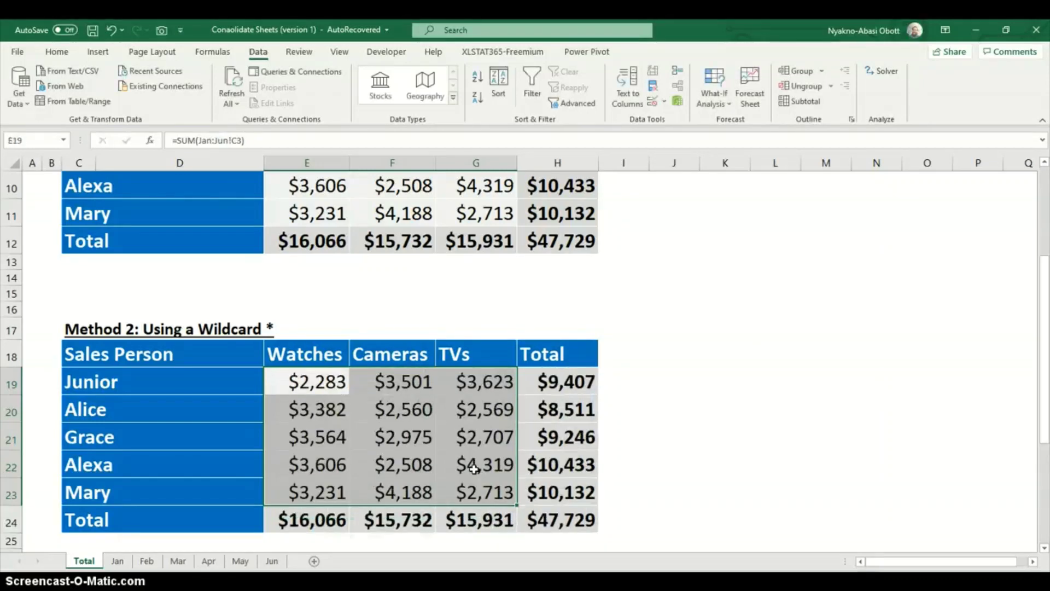
- Select C31 under the Method 3: Consolidate heading as the starting cell for the consolidated table
scroll(417, 424, down, 4)
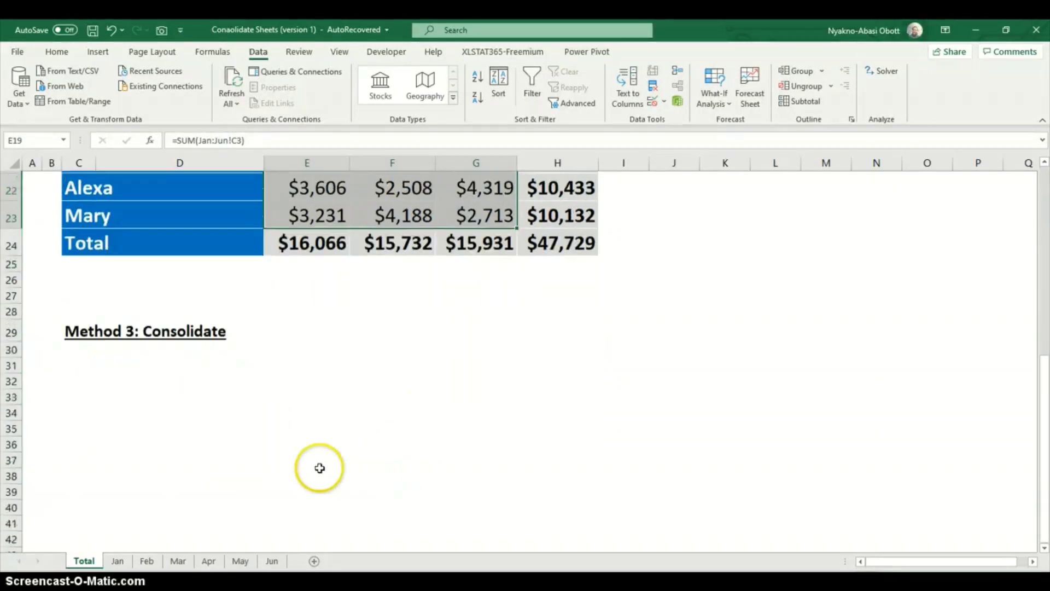
click(90, 365)
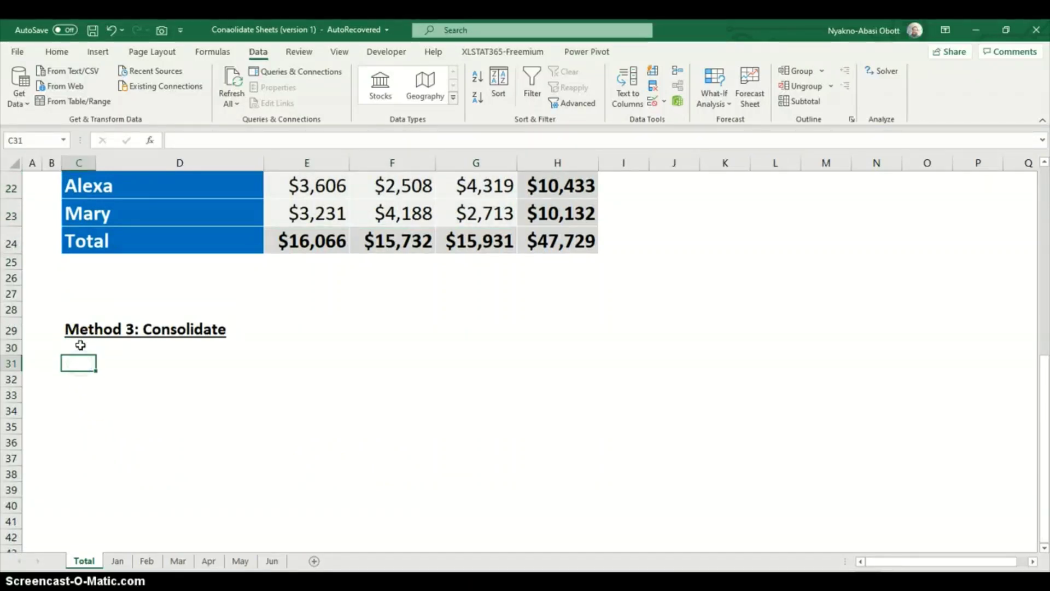
click(83, 361)
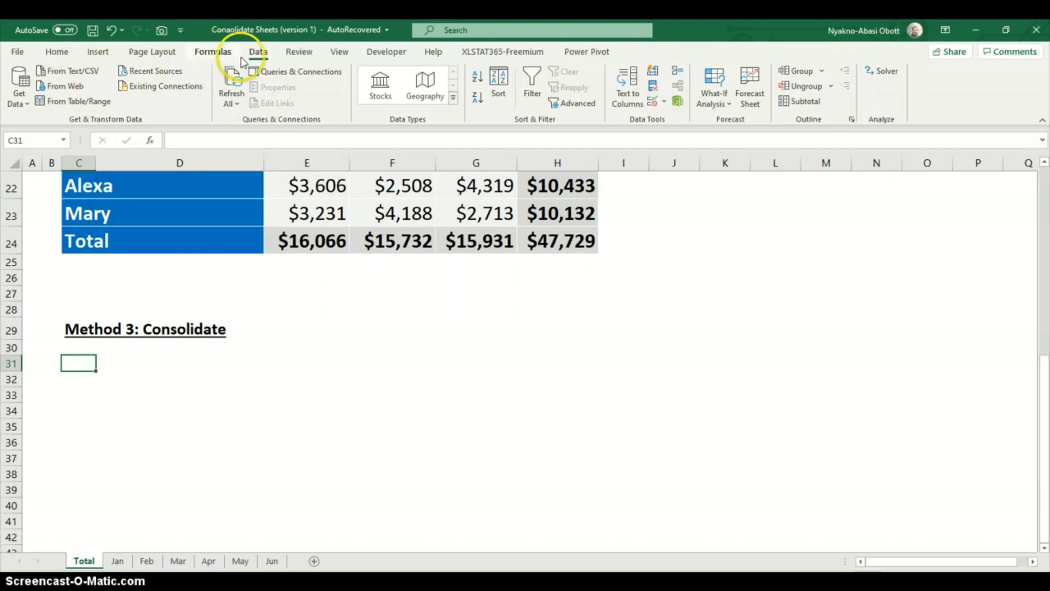
click(264, 50)
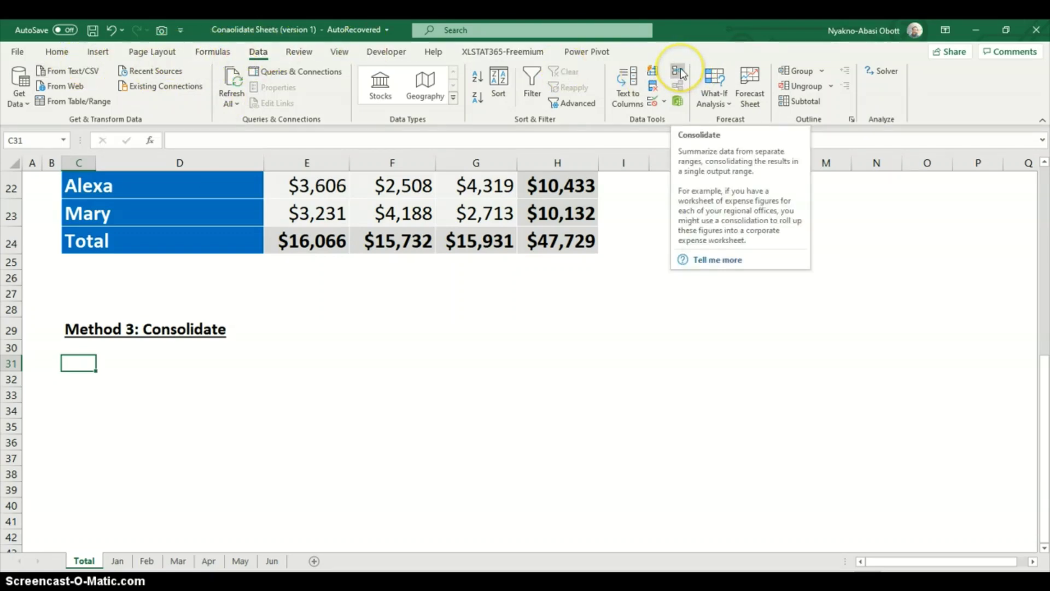
- On the Jan sheet, insert a row above the Total row and enter a new salesperson's name in B8
scroll(183, 372, up, 1)
scroll(184, 372, up, 1)
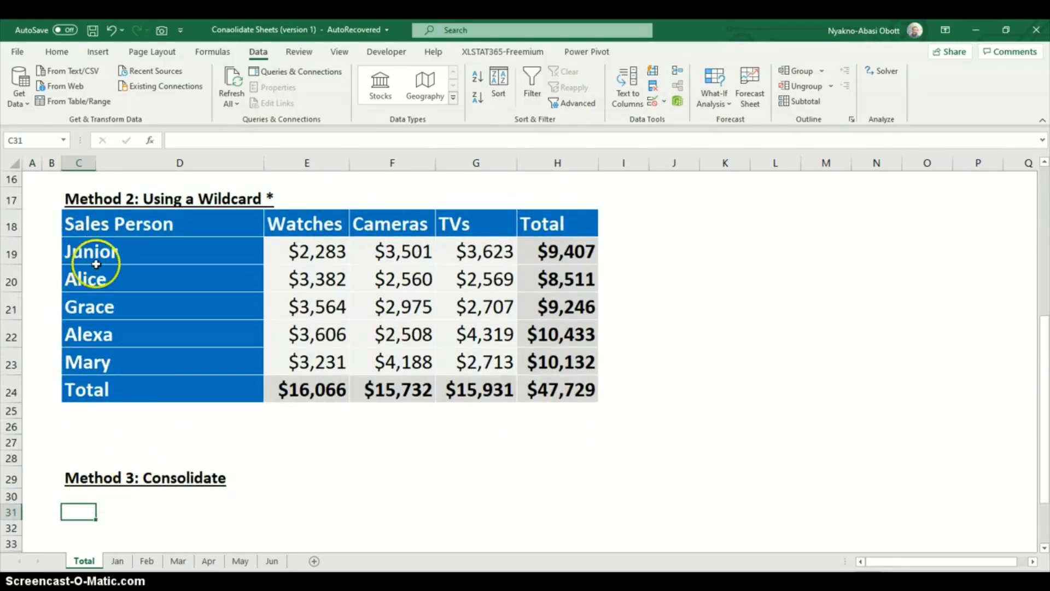
scroll(107, 262, up, 2)
scroll(140, 262, down, 2)
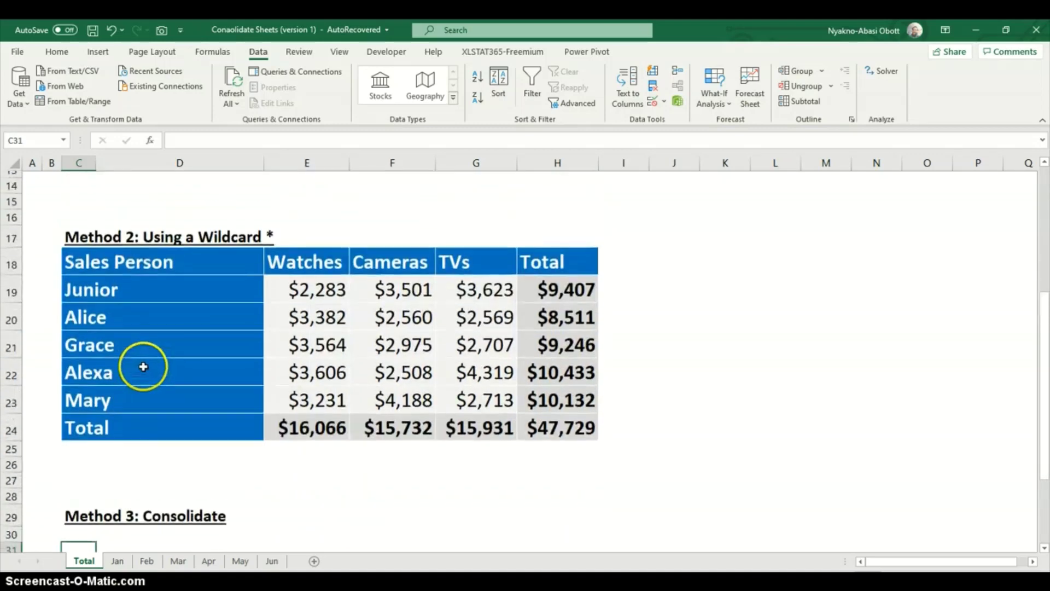
scroll(145, 367, up, 2)
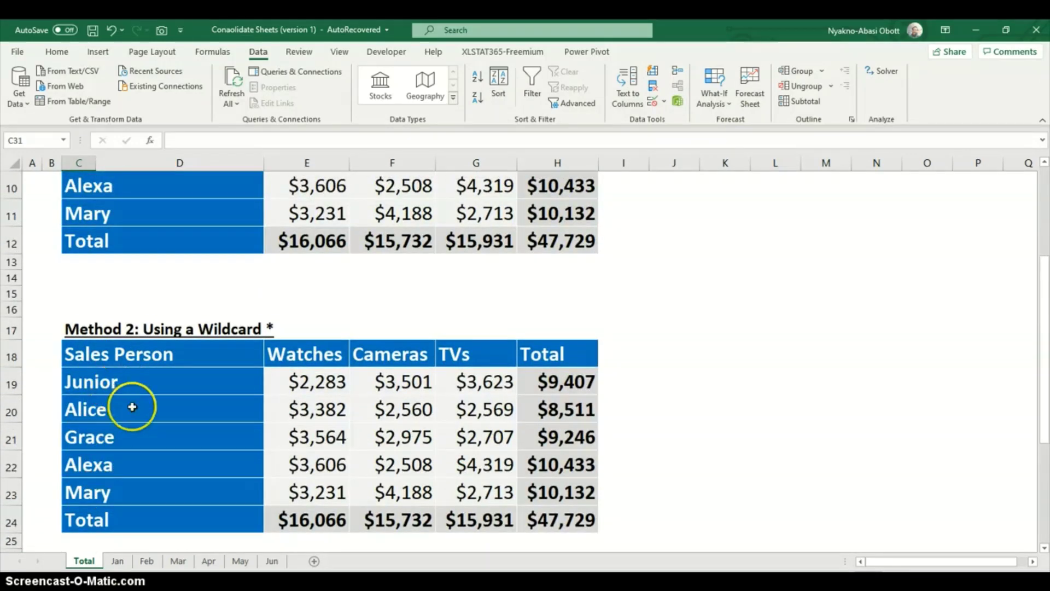
click(122, 562)
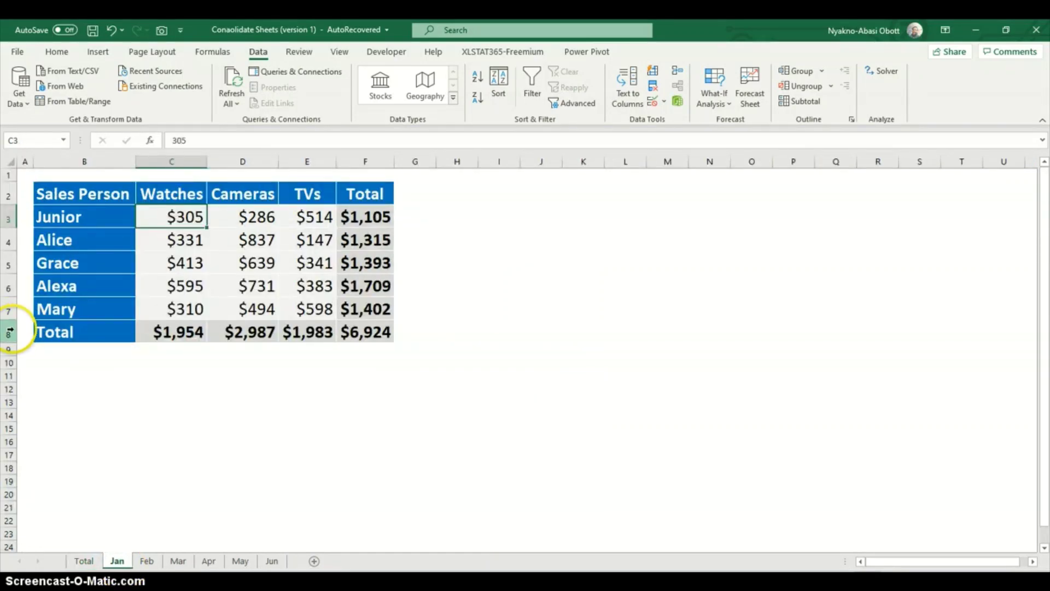
right_click(16, 324)
click(62, 438)
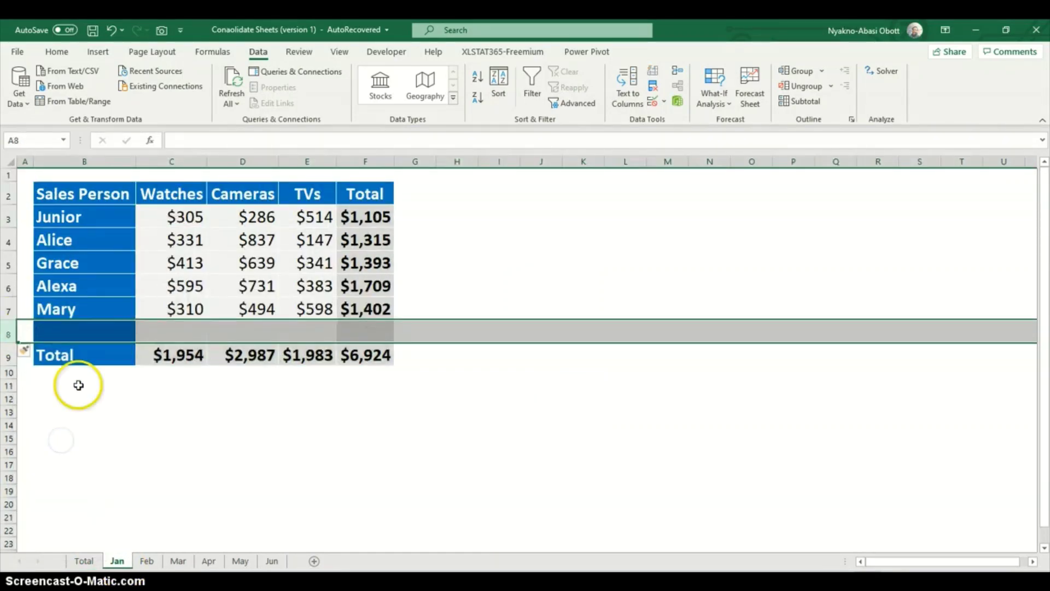
click(72, 335)
text(Gladys)
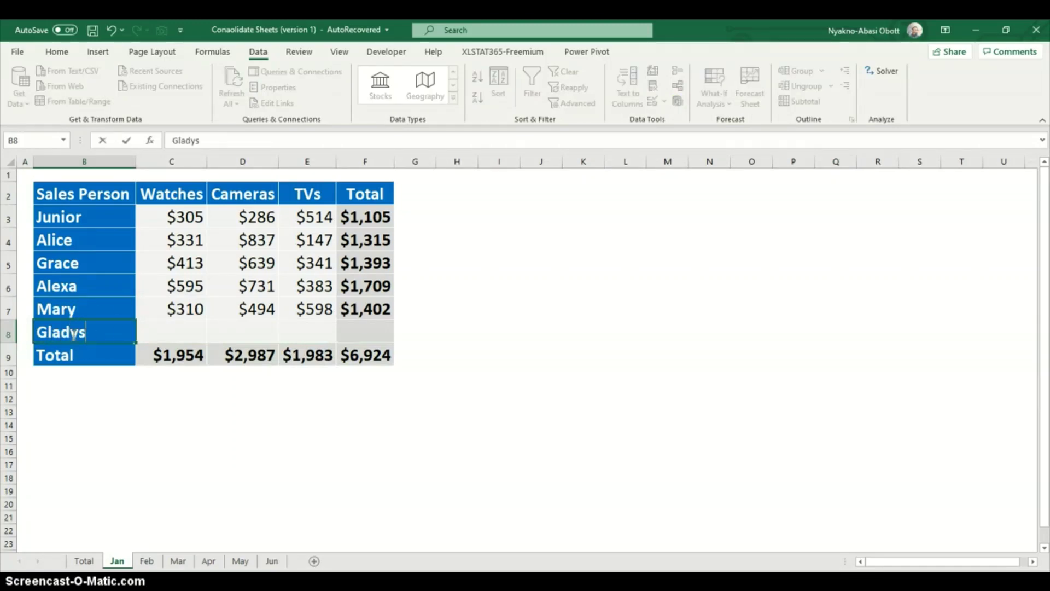
- Enter the new salesperson's January sales in row 8: 200 for Watches, 400 for Cameras and 890 for TVs
click(181, 328)
text(200)
key(ctrl+Return)
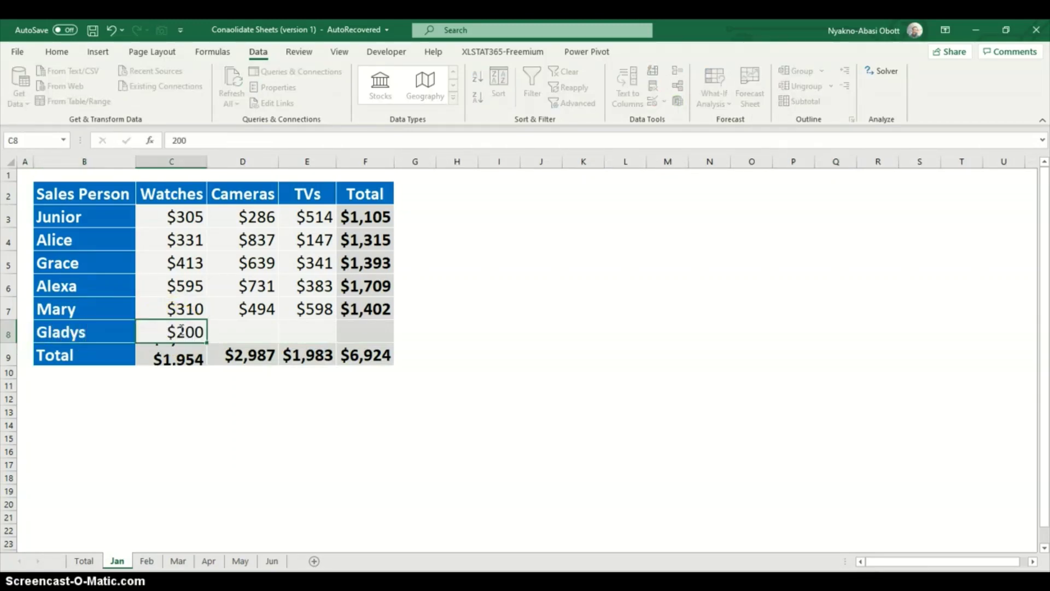
key(Tab)
text(400)
key(Tab)
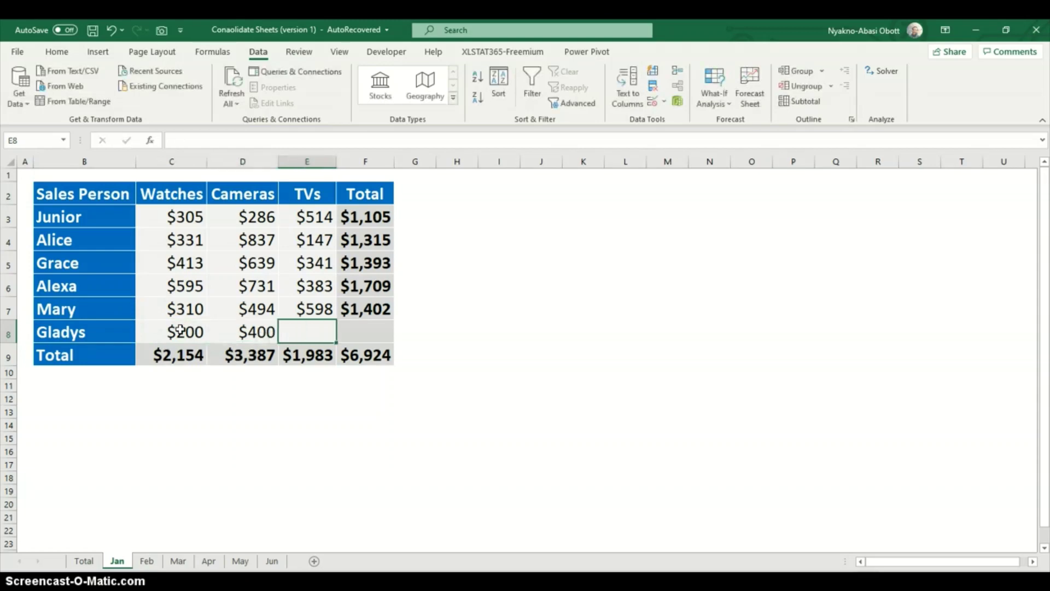
text(3)
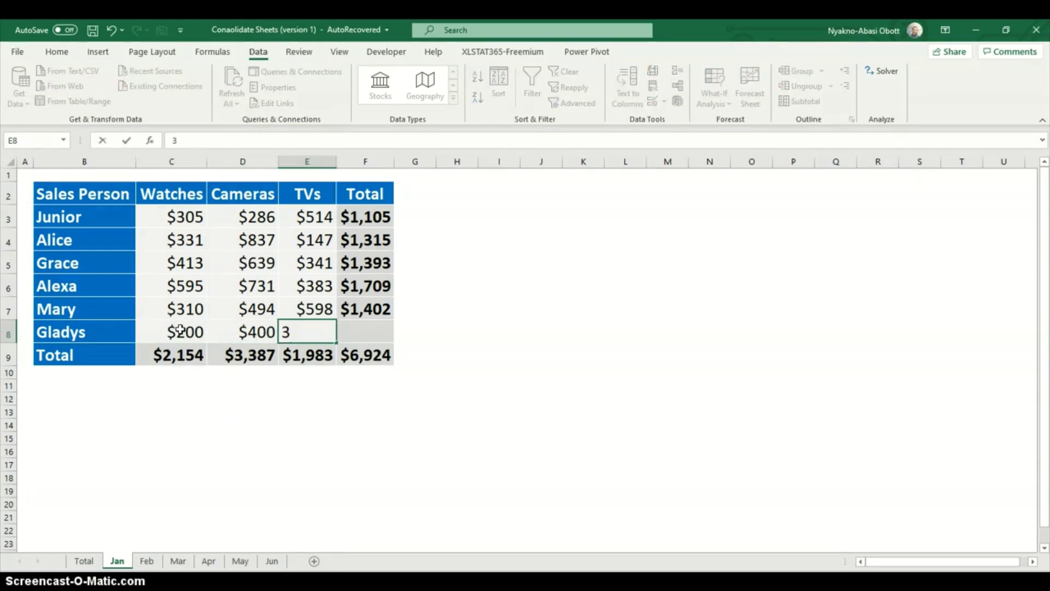
text(890)
click(291, 435)
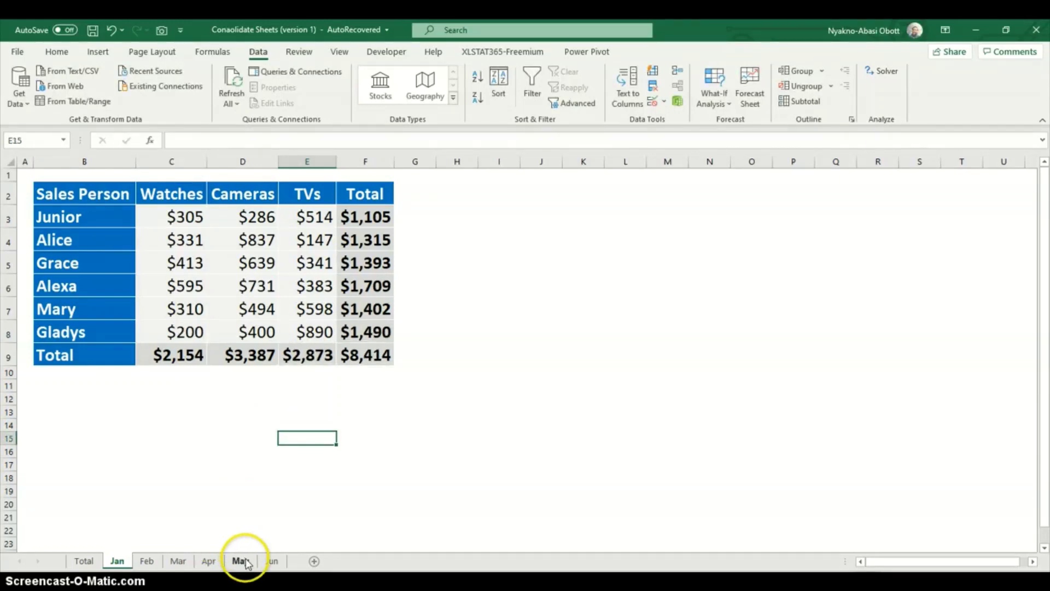
- Insert two blank rows above the Total row on the Jun sheet
click(272, 560)
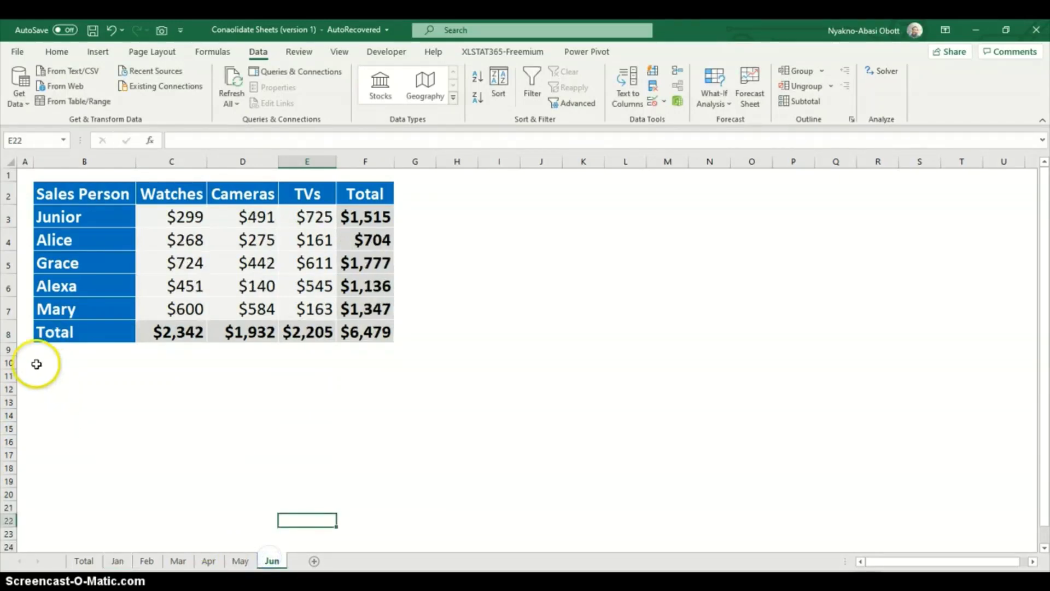
right_click(10, 333)
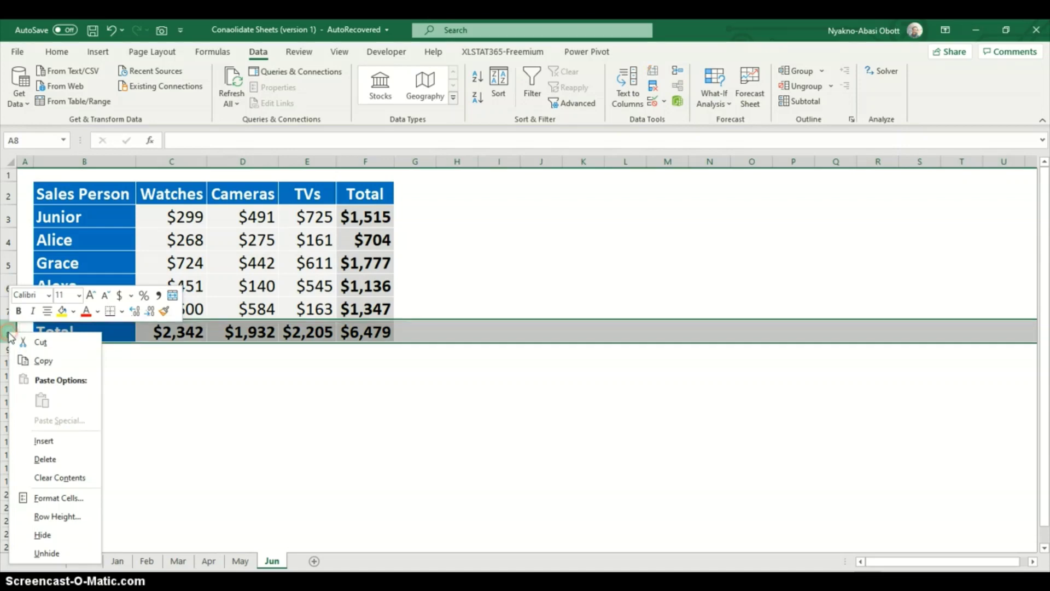
click(45, 440)
right_click(9, 356)
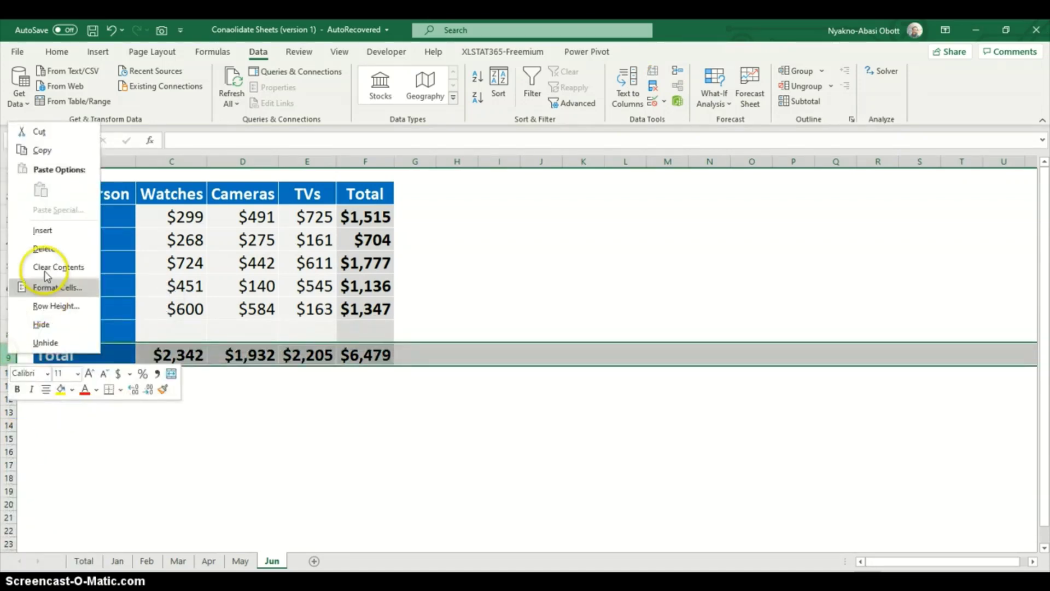
click(44, 227)
- Enter the names of two new salespeople in B8 and B9 of the Jun sheet
click(71, 329)
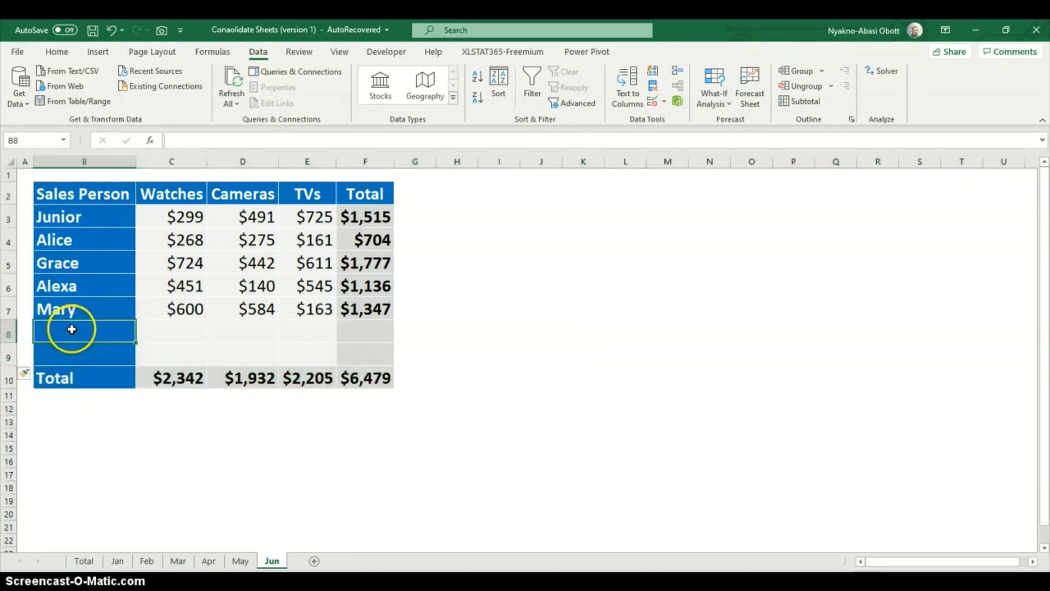
text(James)
key(Return)
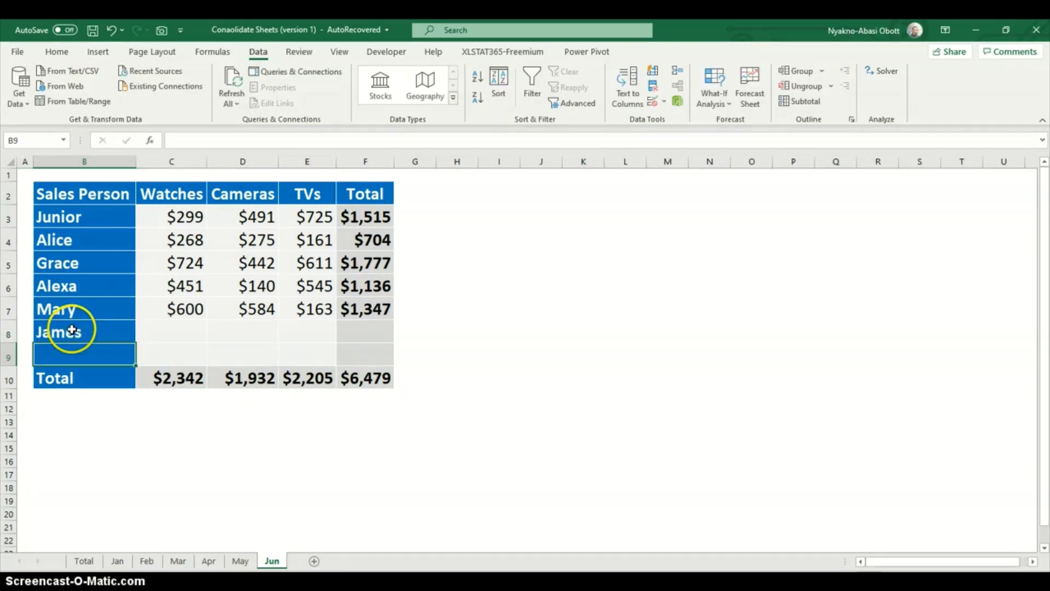
text(John)
- Fill in the June sales in row 8: 400 for Watches, 380 for Cameras and 900 for TVs
click(72, 329)
key(Right)
key(Right)
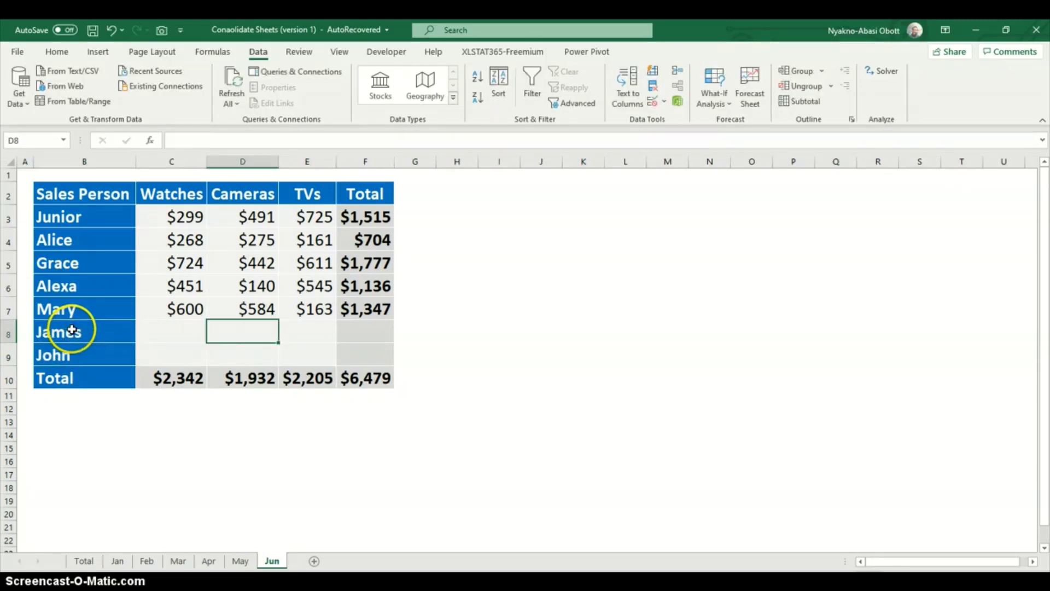
key(Left)
text(400)
key(Tab)
text(380)
key(Tab)
text(900)
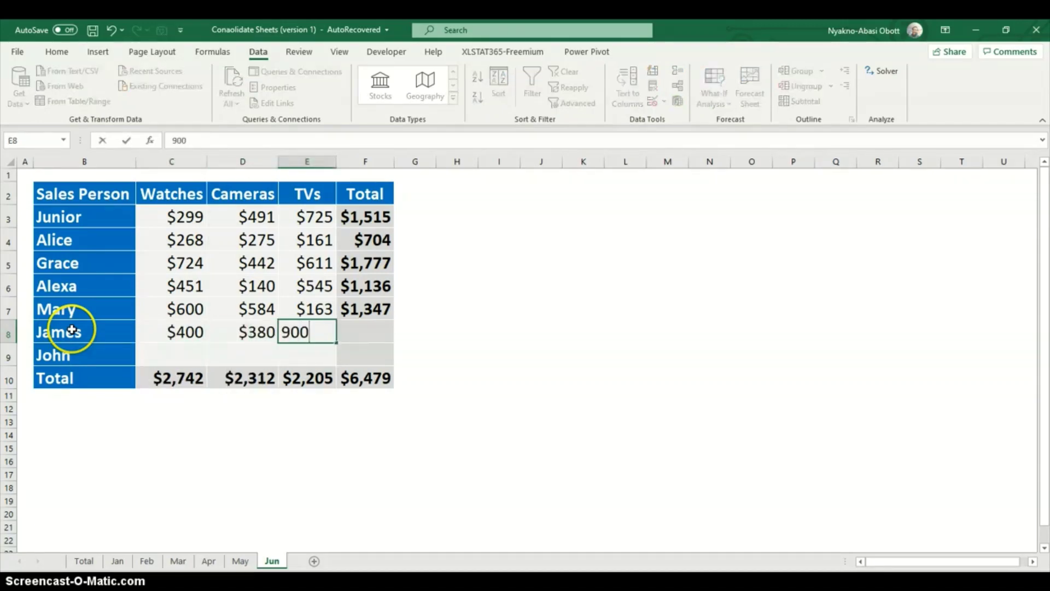
key(Return)
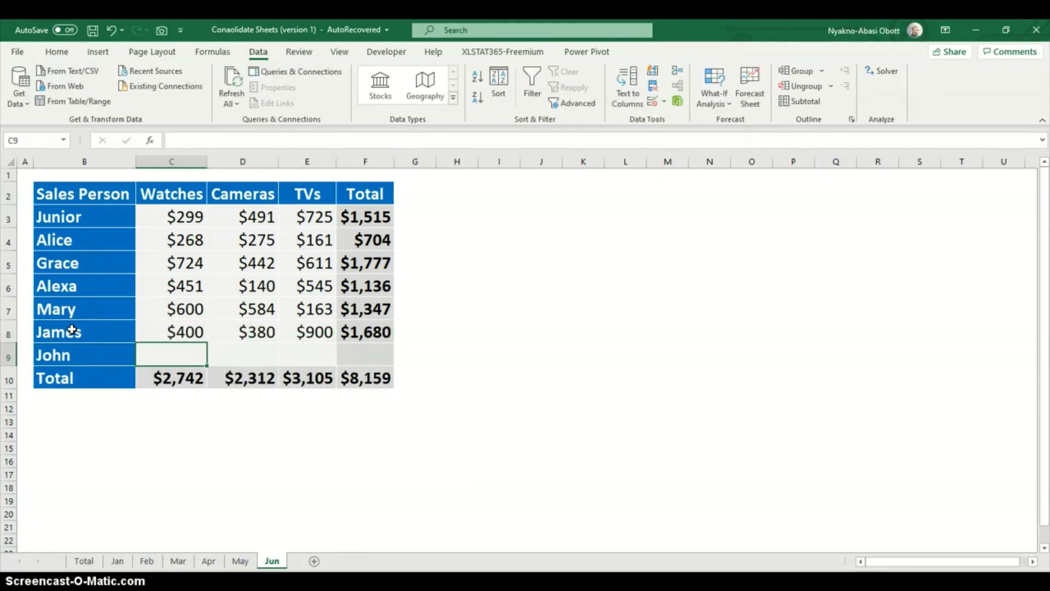
- Enter June sales of 450, 560 and 879 for Watches, Cameras and TVs in row 9, and autofit column F
text(450)
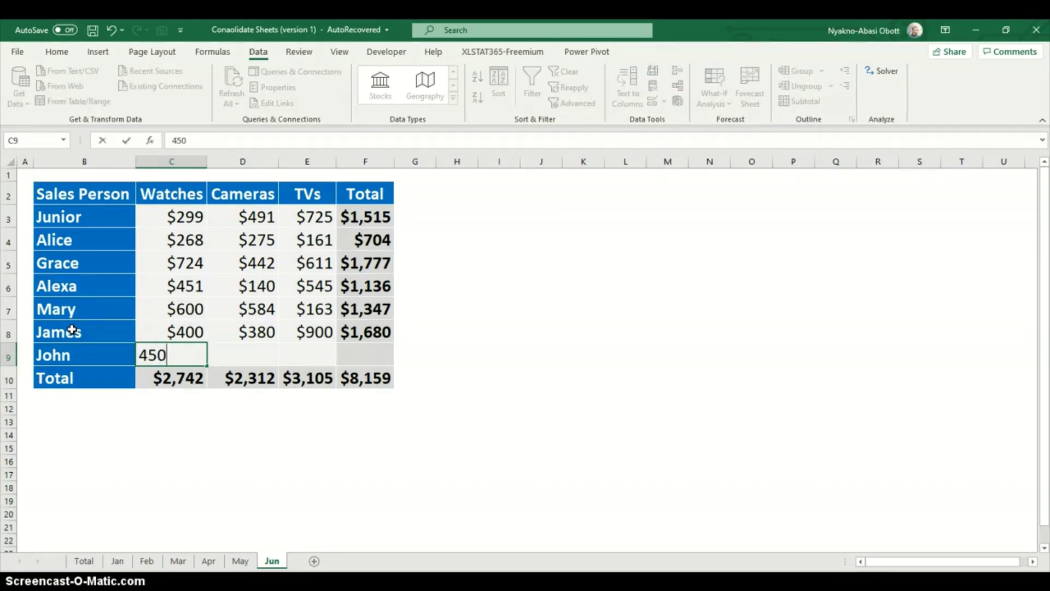
key(Tab)
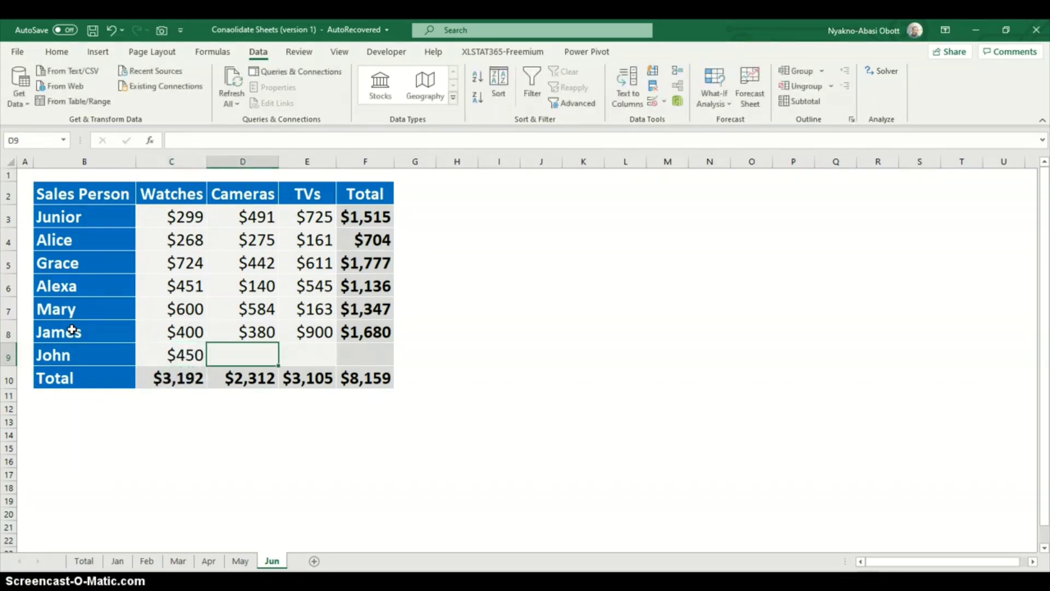
text(560)
key(Tab)
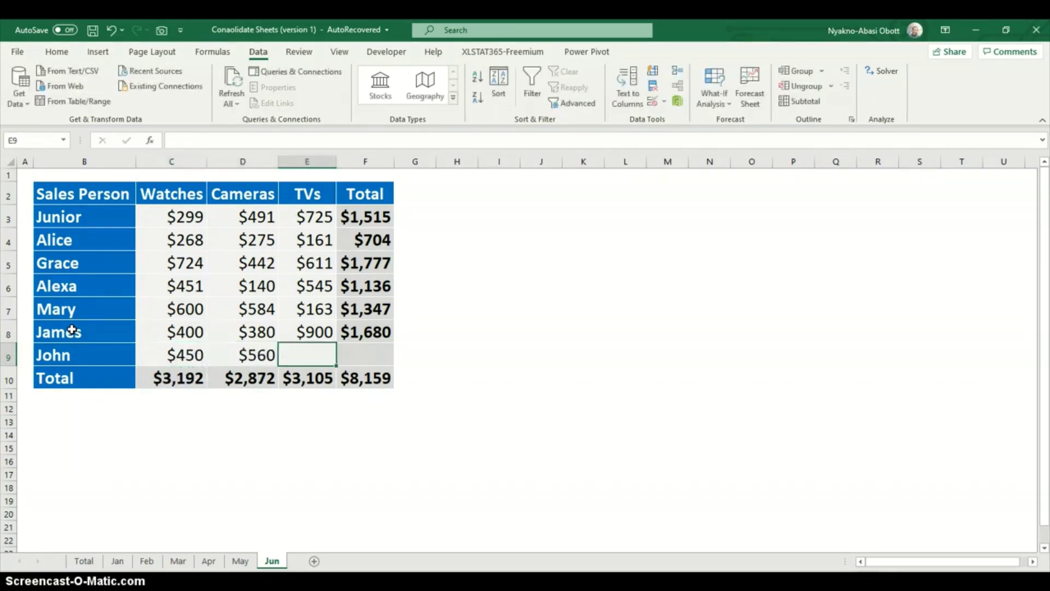
text(879)
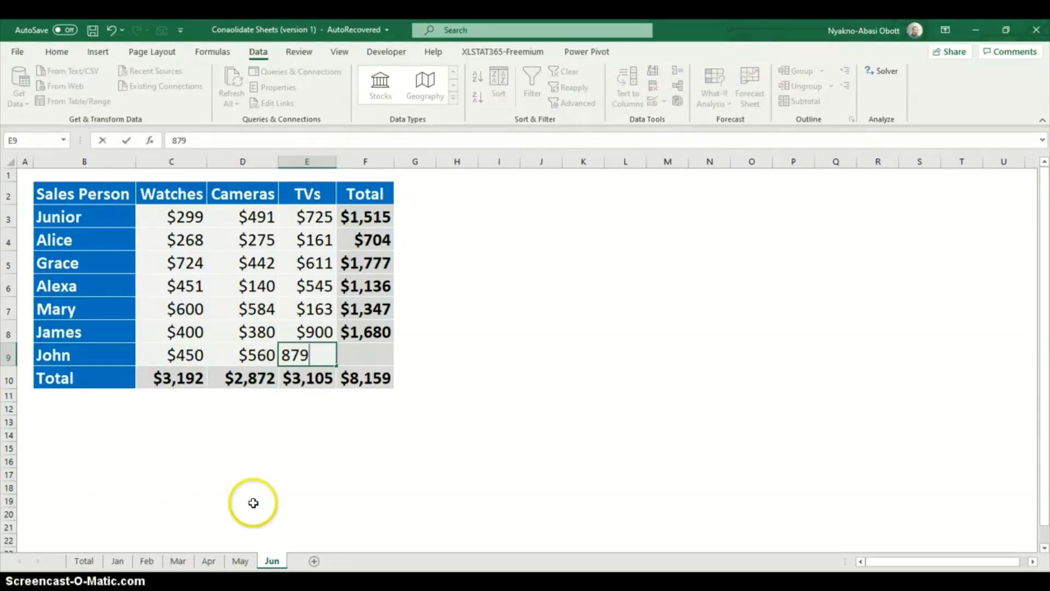
click(368, 487)
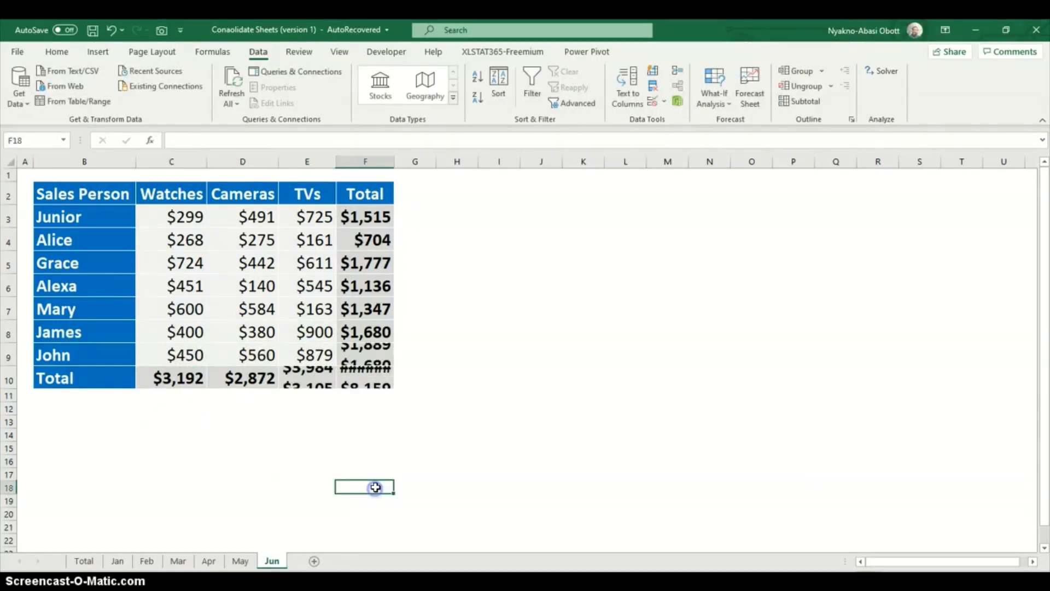
double_click(394, 161)
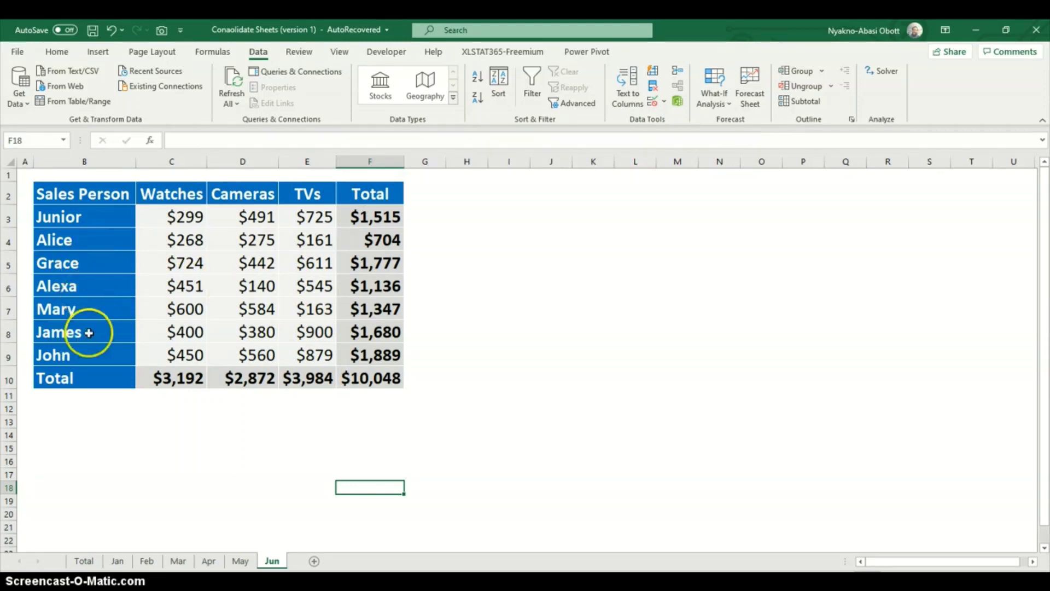
- Open the Consolidate tool for cell C31 of the Total sheet and turn off the top row and left column label options
click(84, 560)
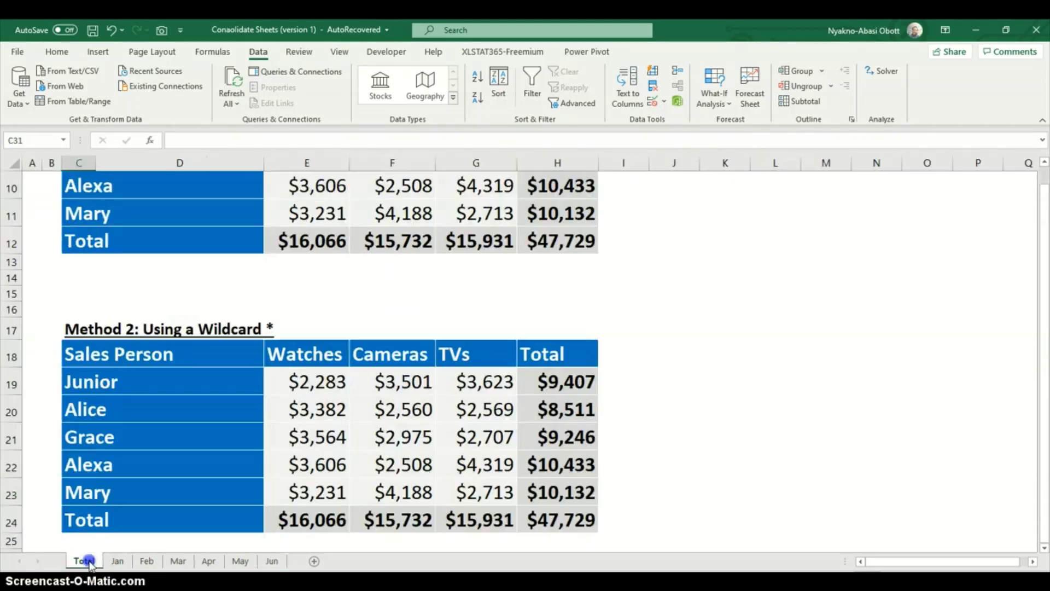
scroll(199, 458, down, 3)
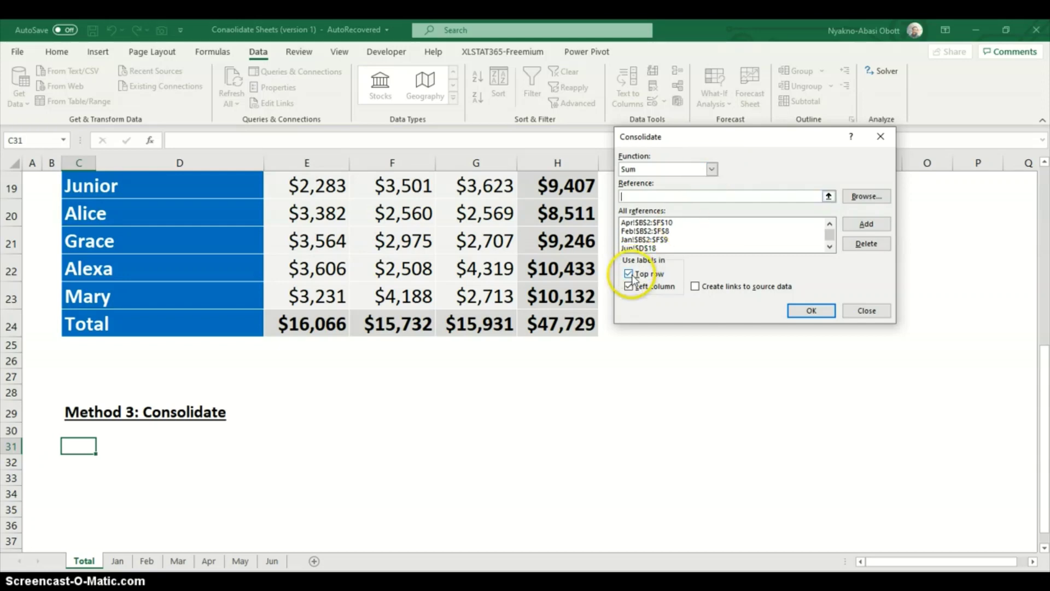
click(630, 274)
- Delete all the existing Jan to Jun references from the Consolidate reference list
click(651, 240)
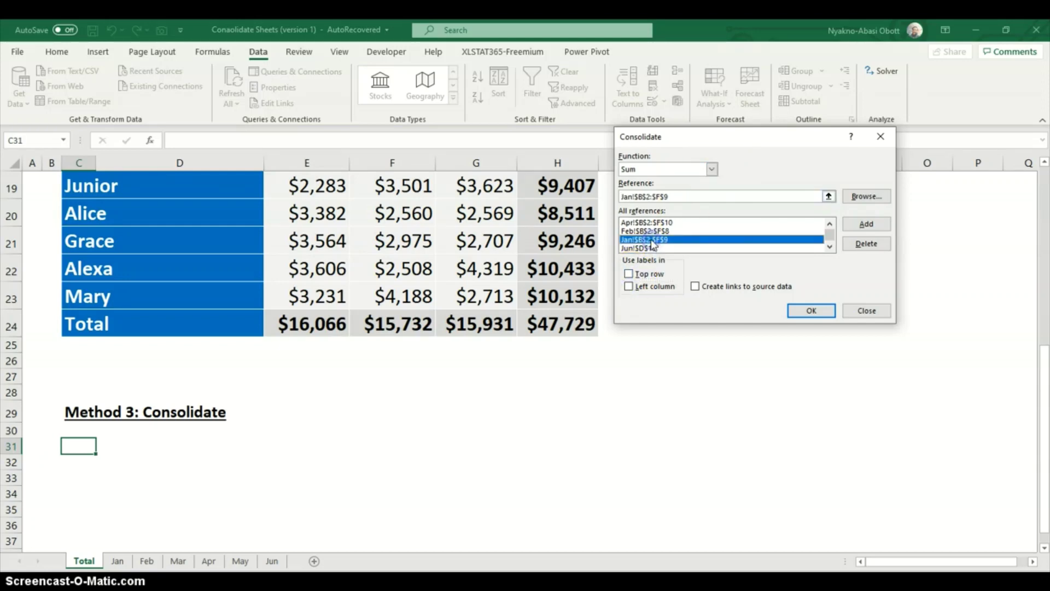
click(867, 243)
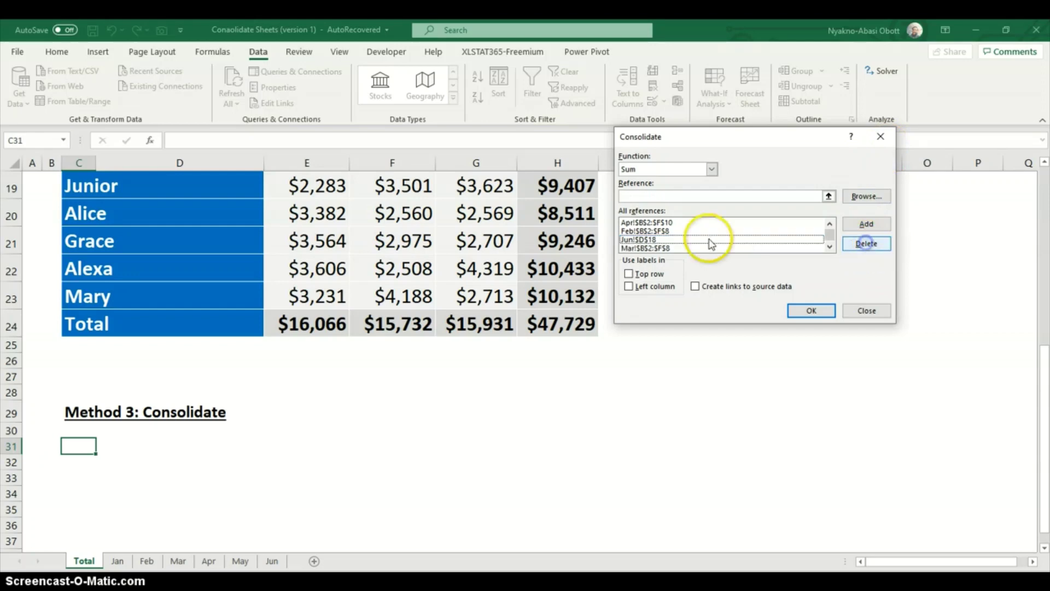
click(869, 243)
click(663, 230)
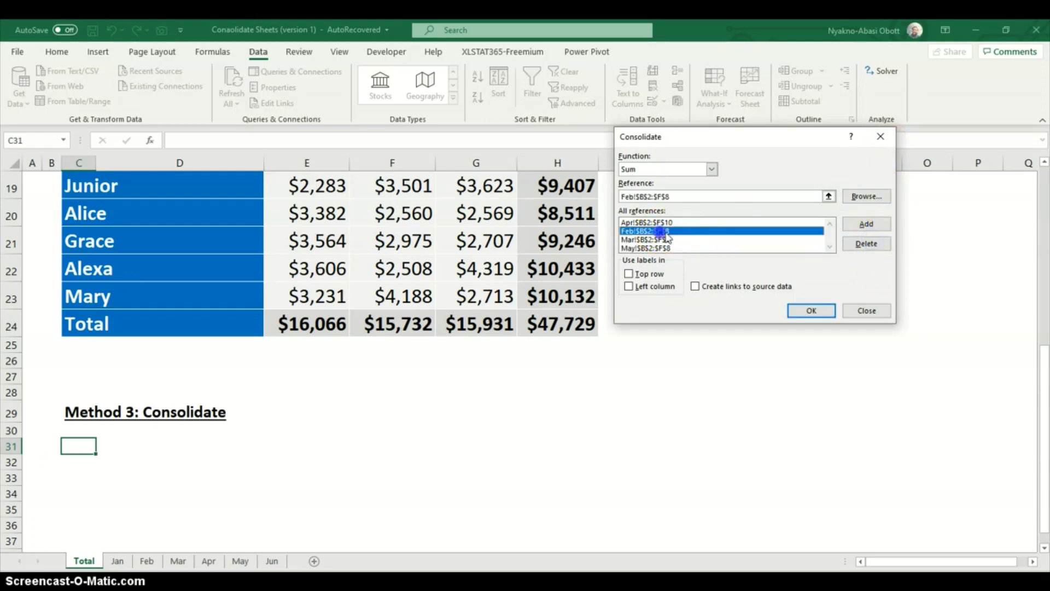
click(868, 246)
click(645, 222)
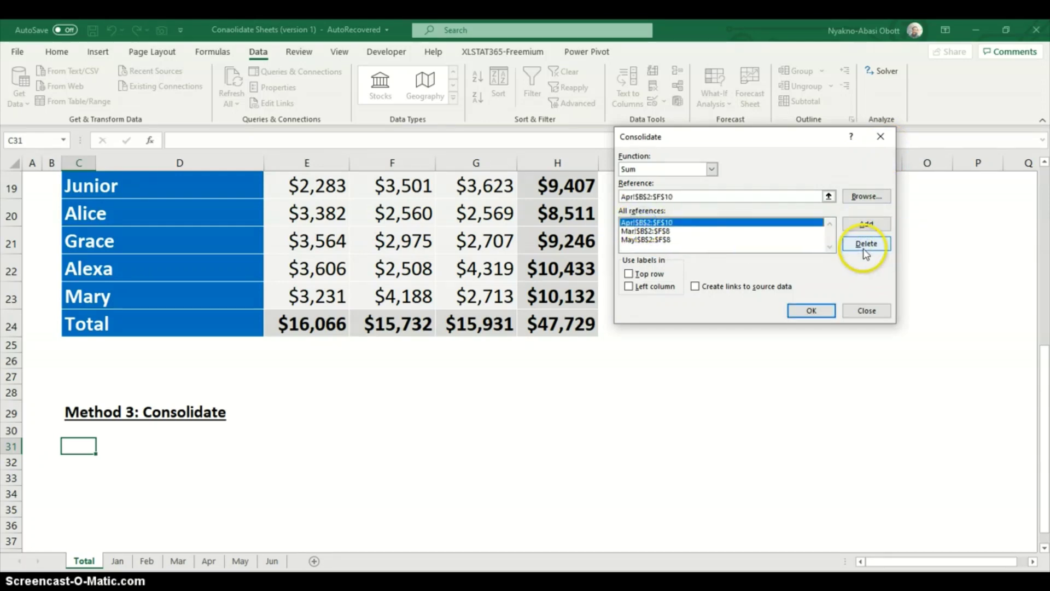
click(867, 243)
click(637, 223)
click(866, 244)
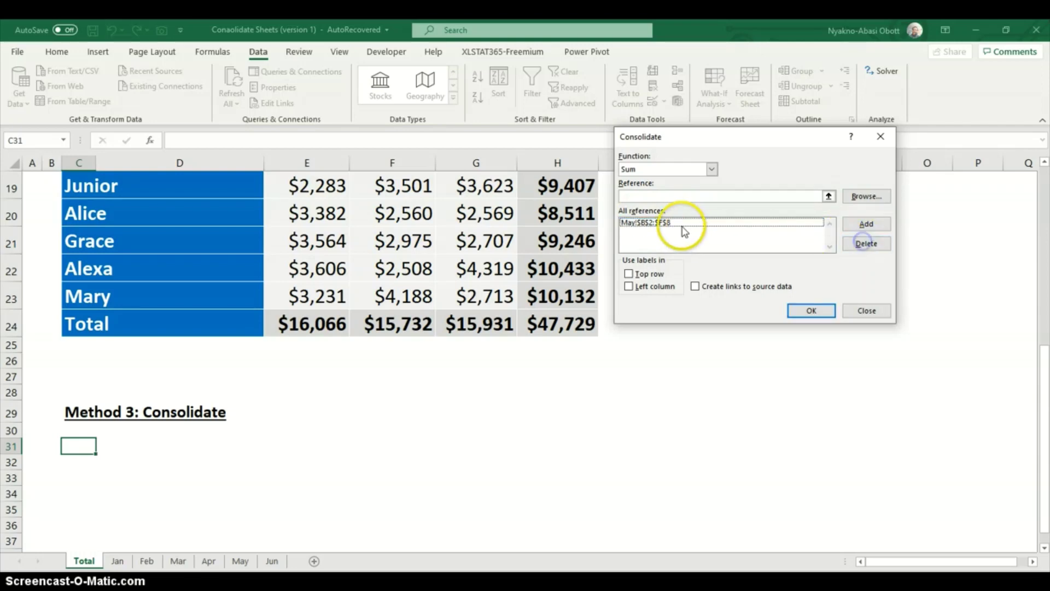
click(680, 224)
click(867, 244)
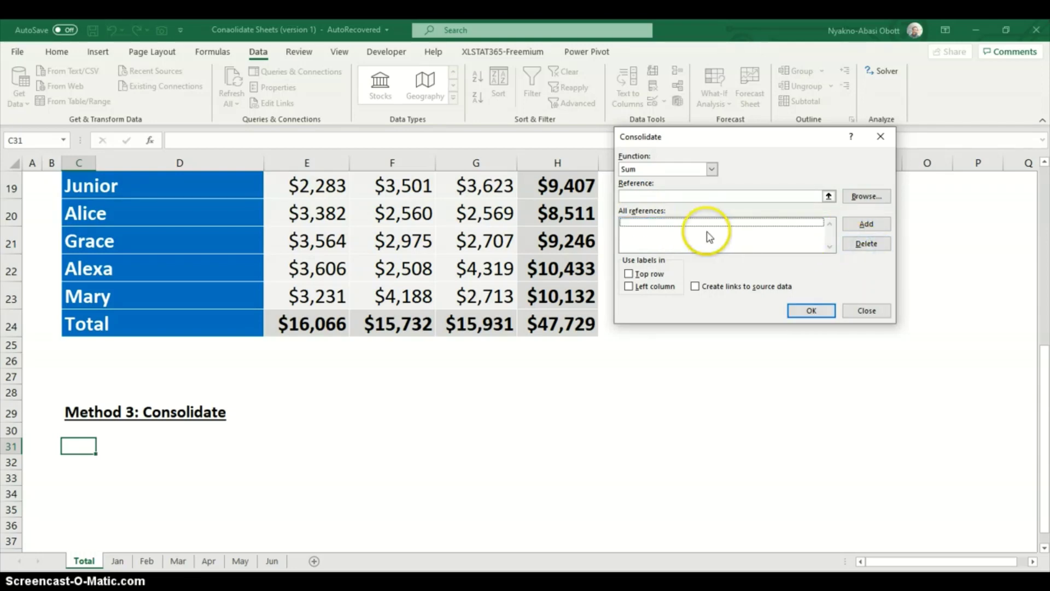
- Keep Sum as the consolidation function and add the Jan sheet range B2:F9 as a reference
click(711, 170)
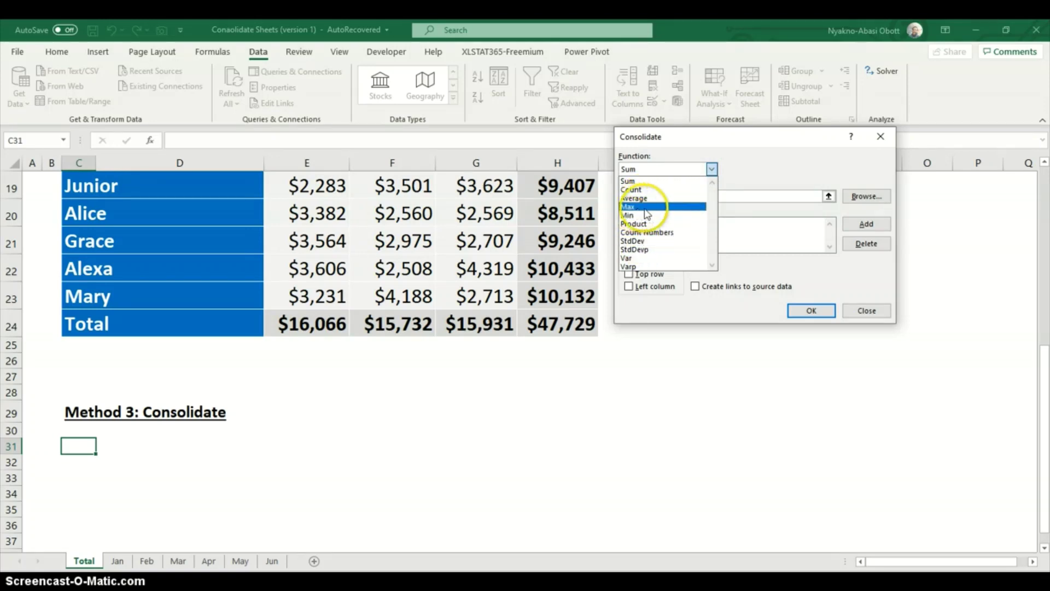
click(735, 169)
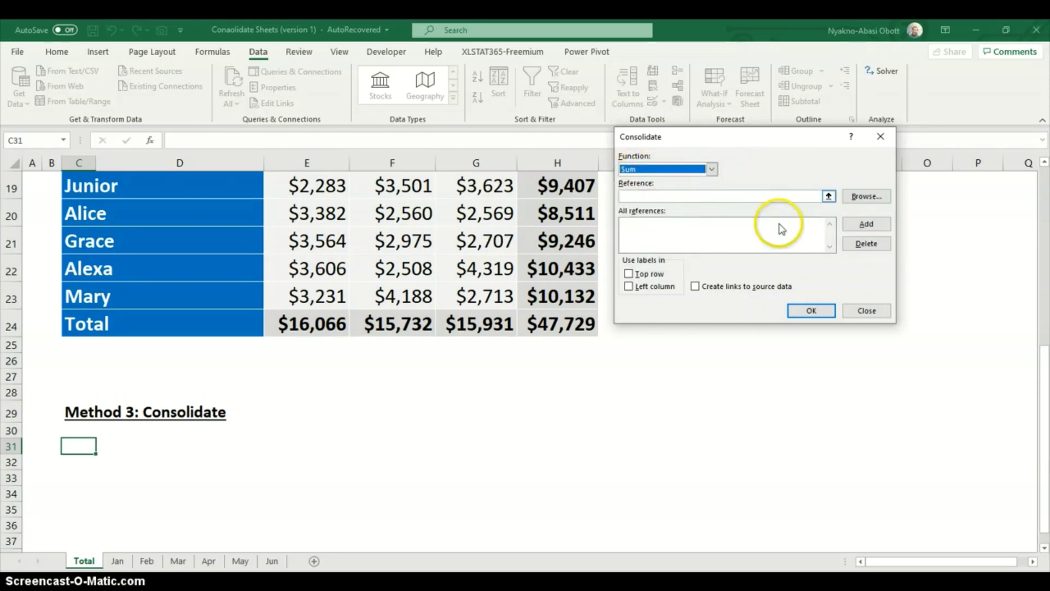
click(829, 197)
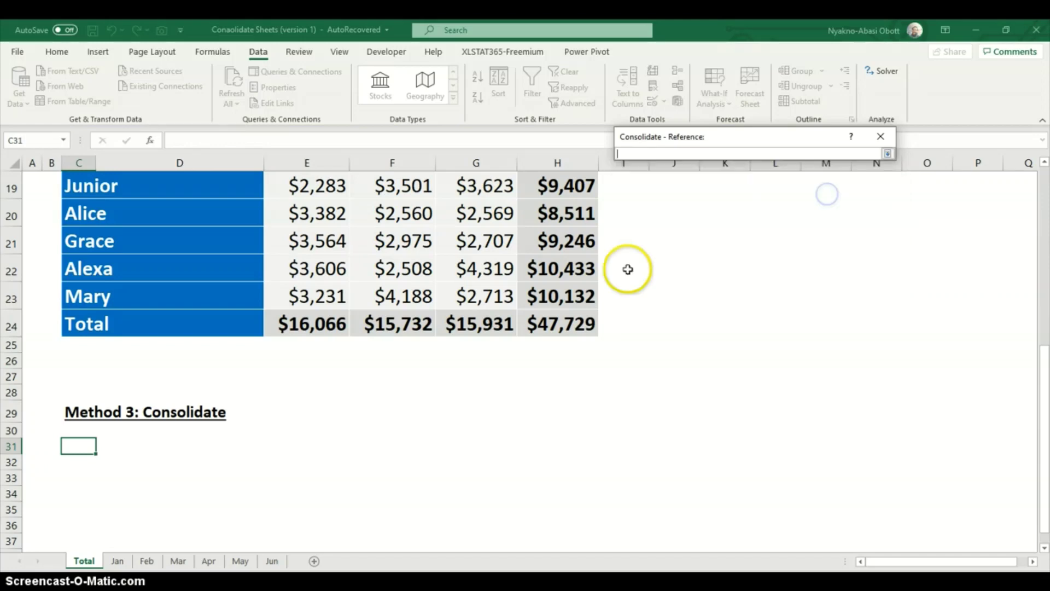
click(119, 563)
drag(82, 195, 365, 349)
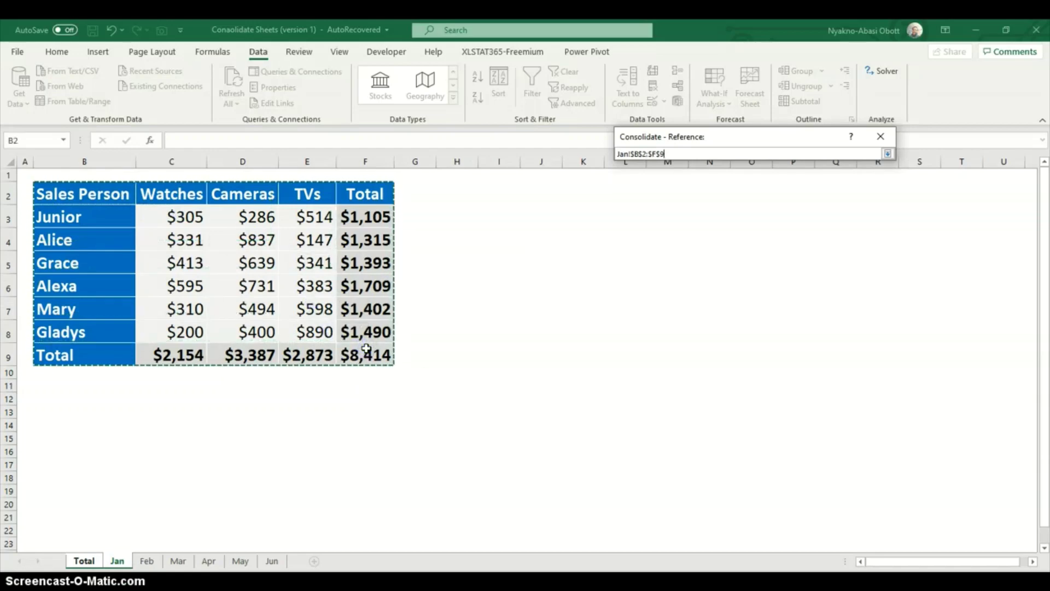
key(Return)
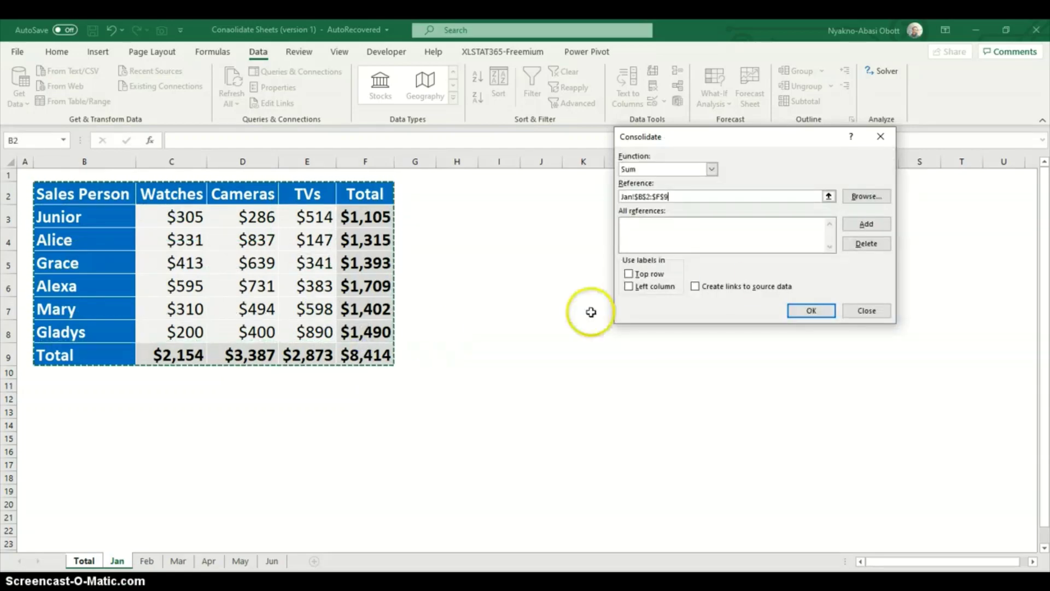
click(861, 224)
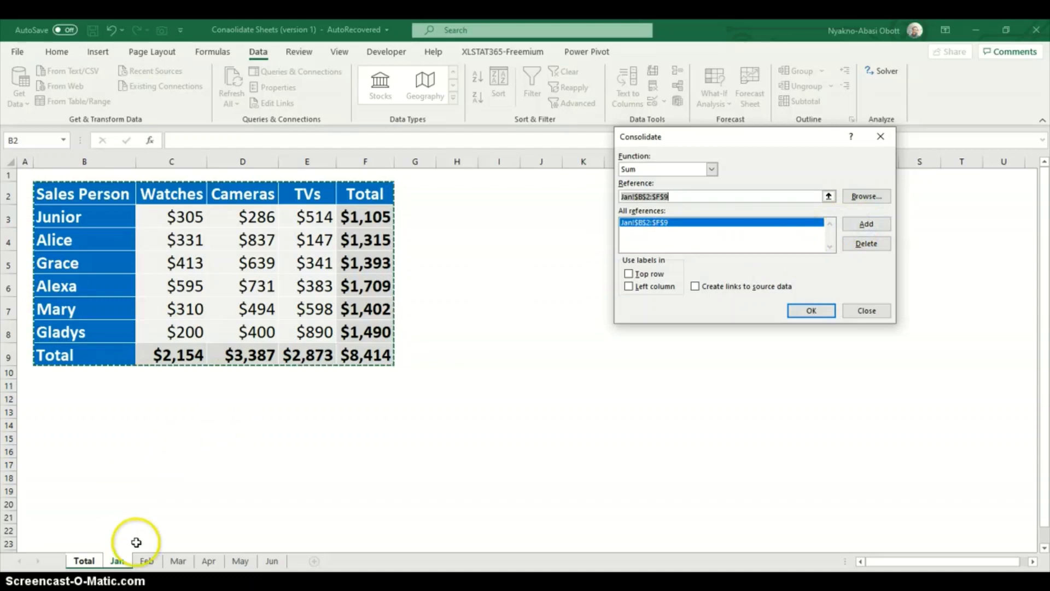
- Add the Feb sheet range B2:F8 to the consolidation references
click(148, 562)
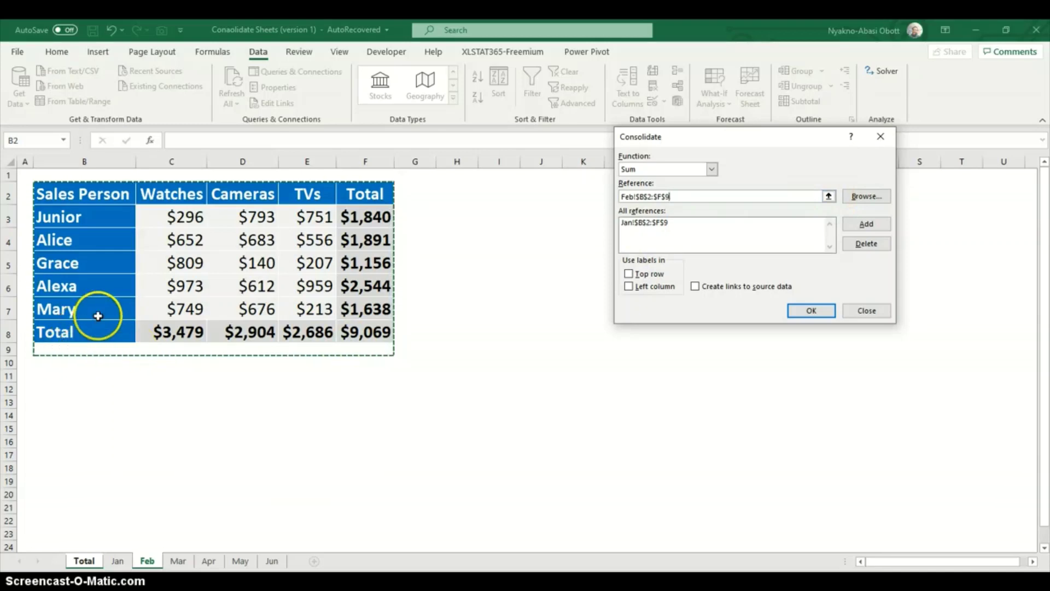
click(828, 196)
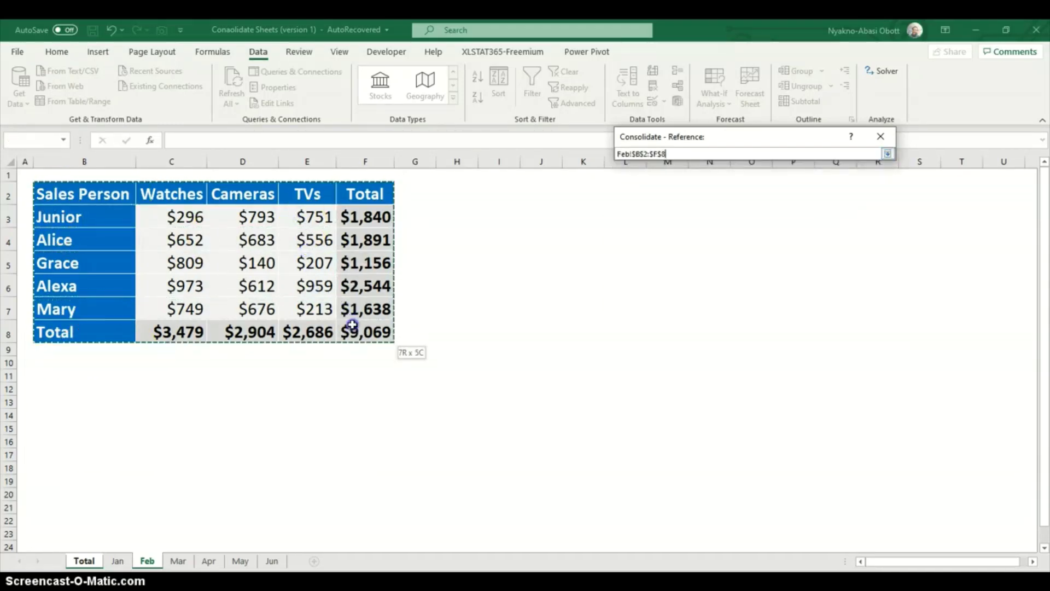
key(Return)
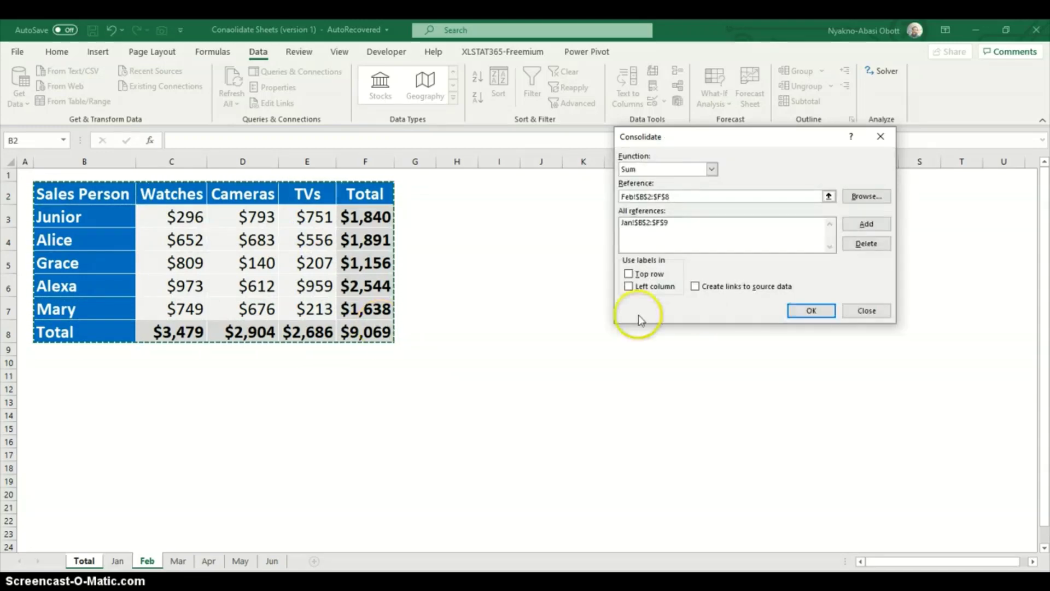
click(867, 224)
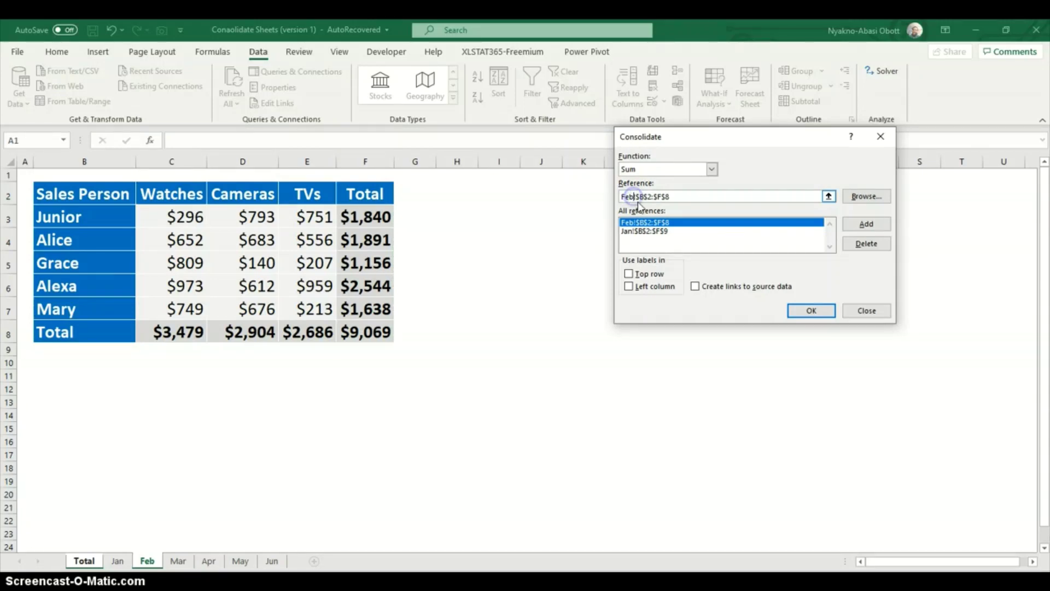
- Change the sheet name in the reference to Mar and add Mar!$B$2:$F$8 to the list
click(638, 204)
key(BackSpace)
key(BackSpace)
key(BackSpace)
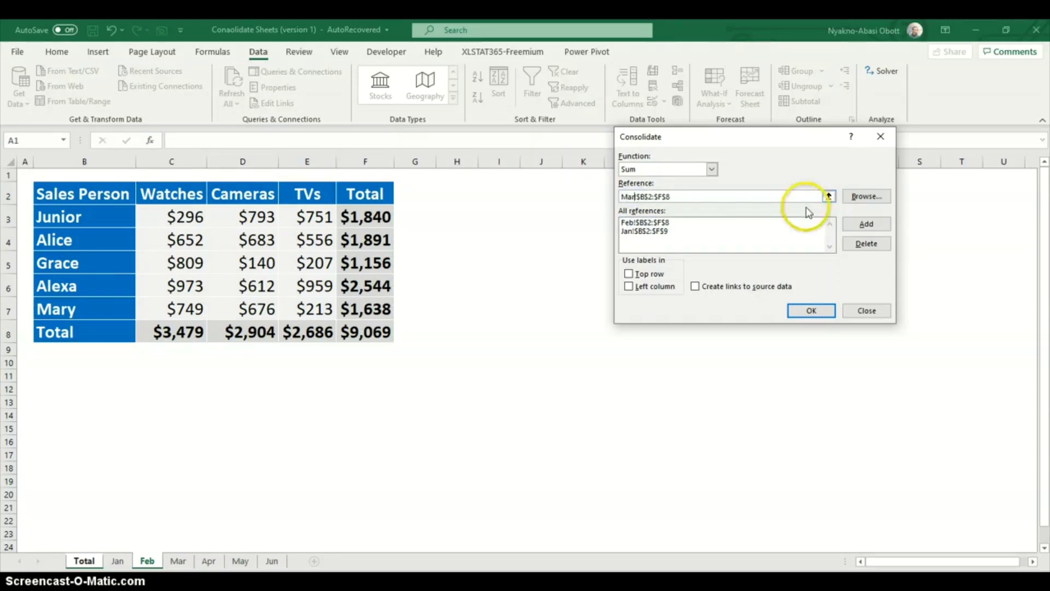
click(849, 225)
- Change the sheet name in the reference to Apr and add Apr!$B$2:$F$8 to the list
click(637, 197)
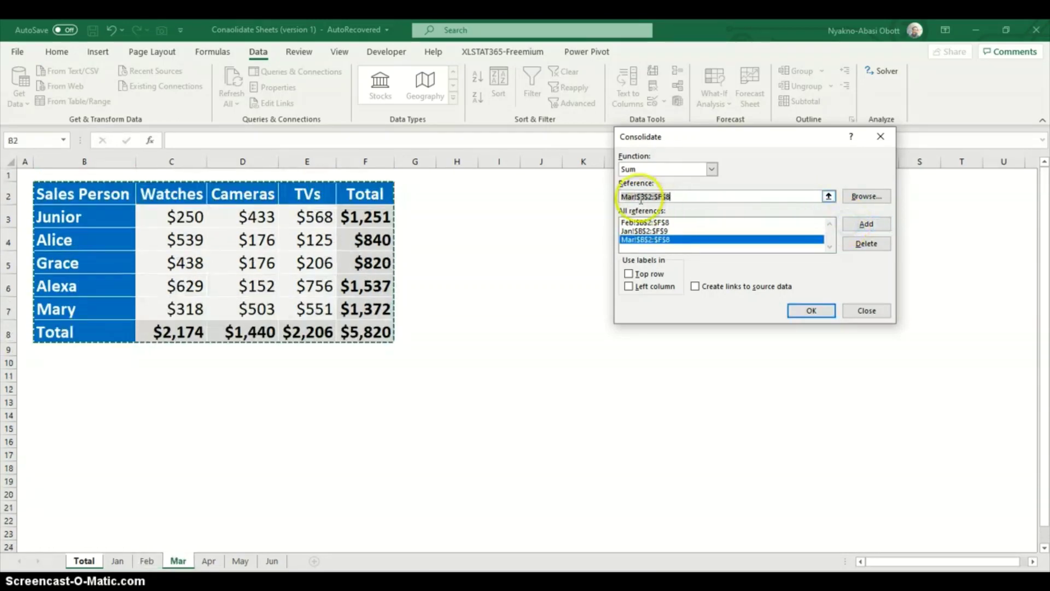
key(BackSpace)
key(BackSpace)
key(BackSpace)
key(BackSpace)
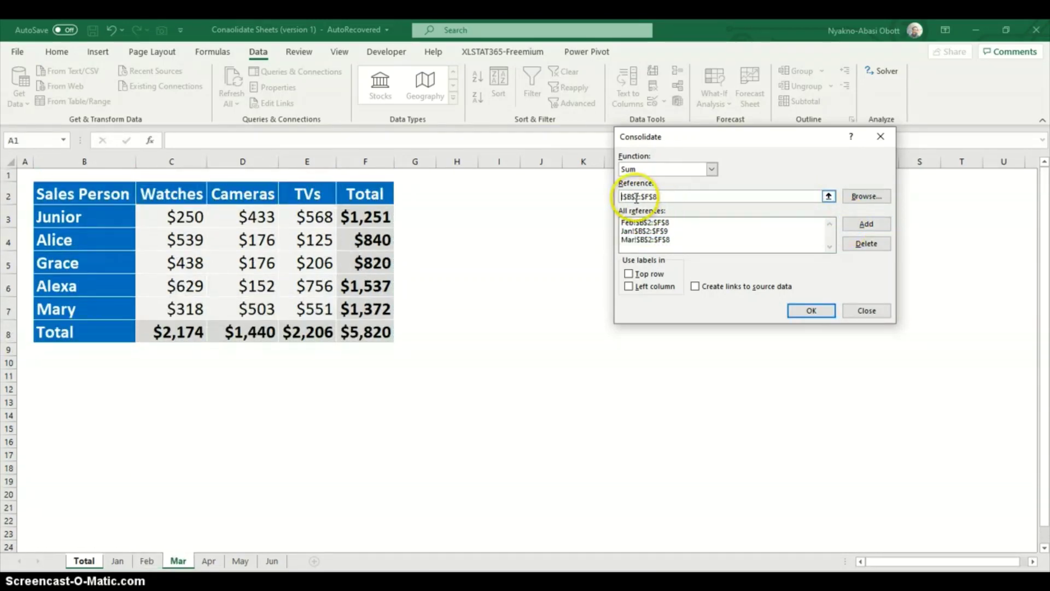
text(Apr!)
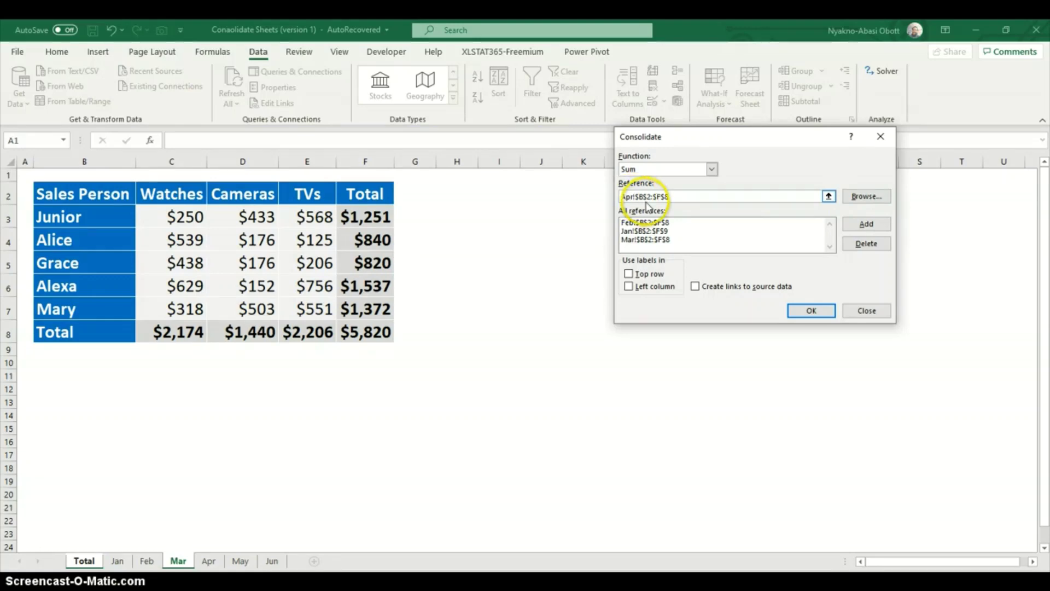
click(852, 224)
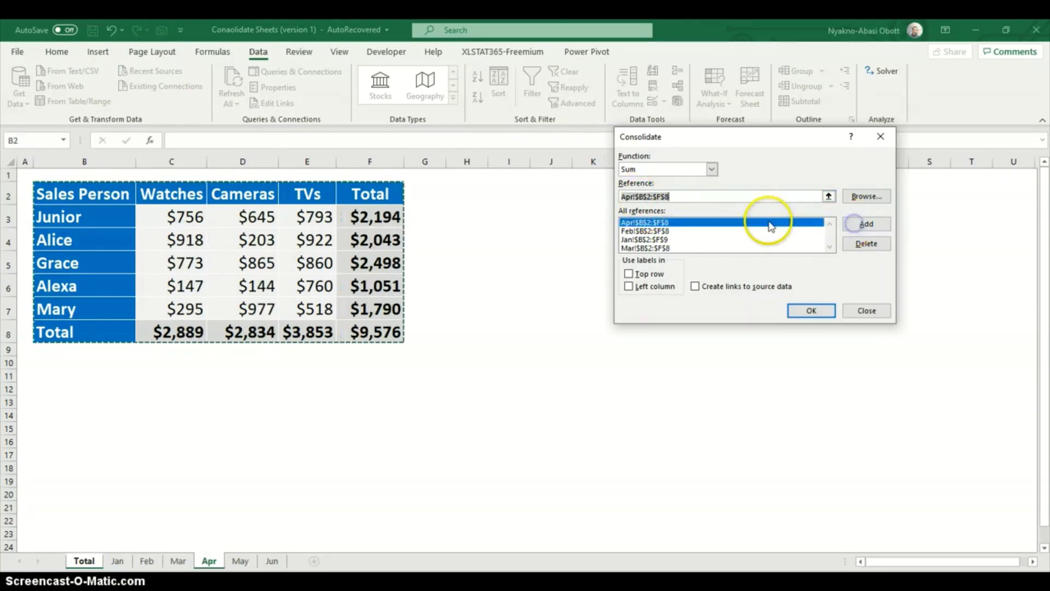
- Change the sheet name in the reference to May and add May!$B$2:$F$8 to the list
click(638, 197)
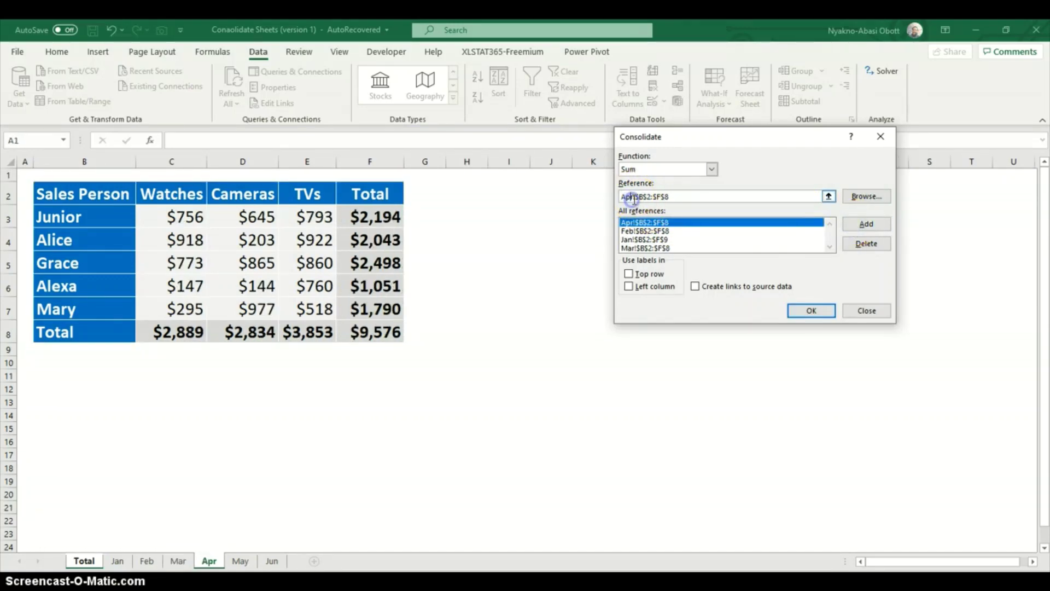
key(BackSpace)
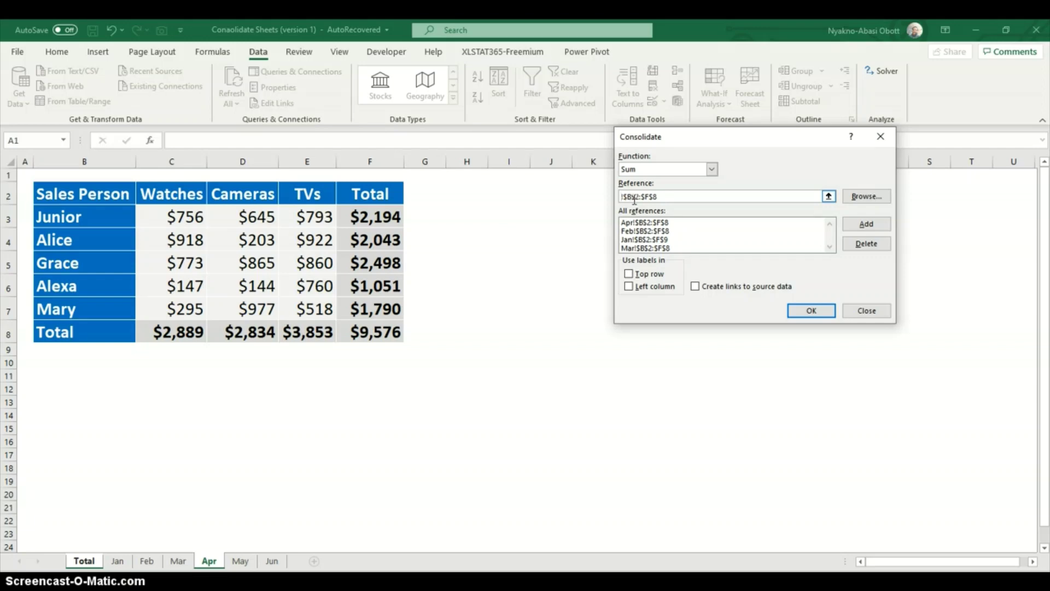
text(May)
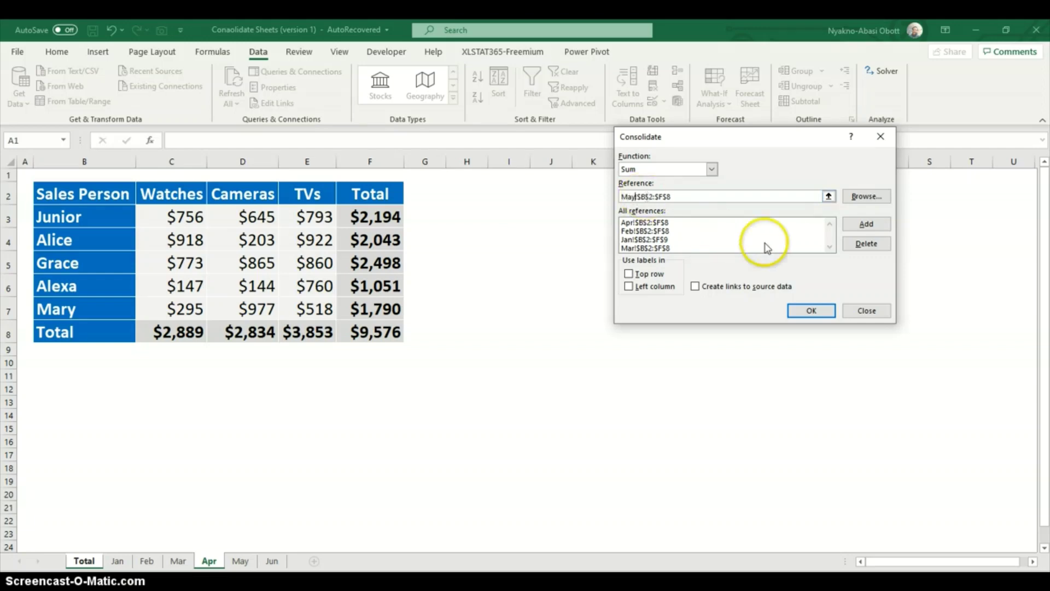
click(862, 224)
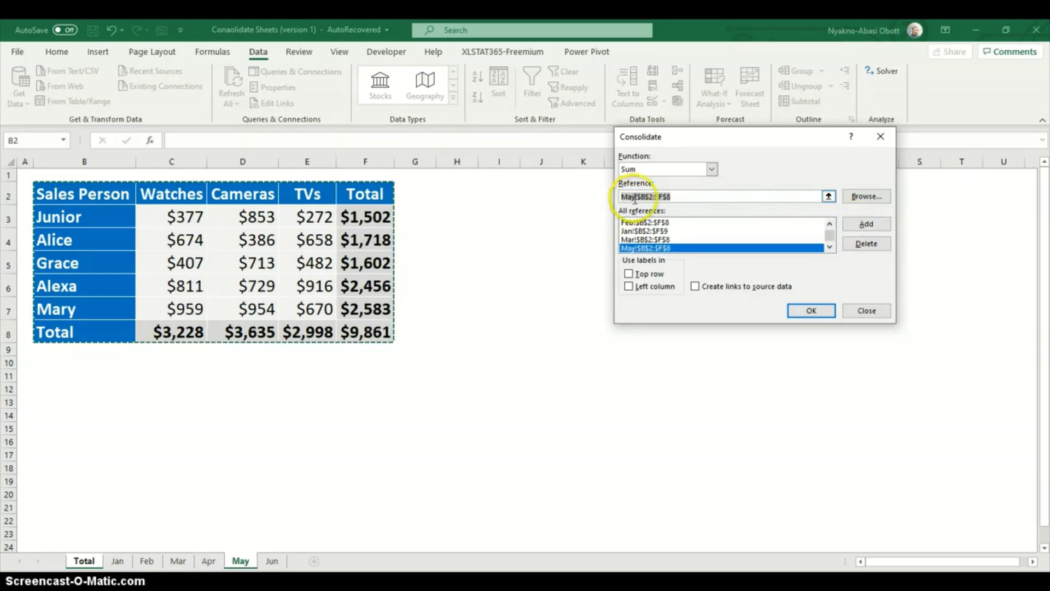
- Pick the range B2:F10 on the Jun sheet and add it to the consolidation references
click(829, 196)
click(264, 564)
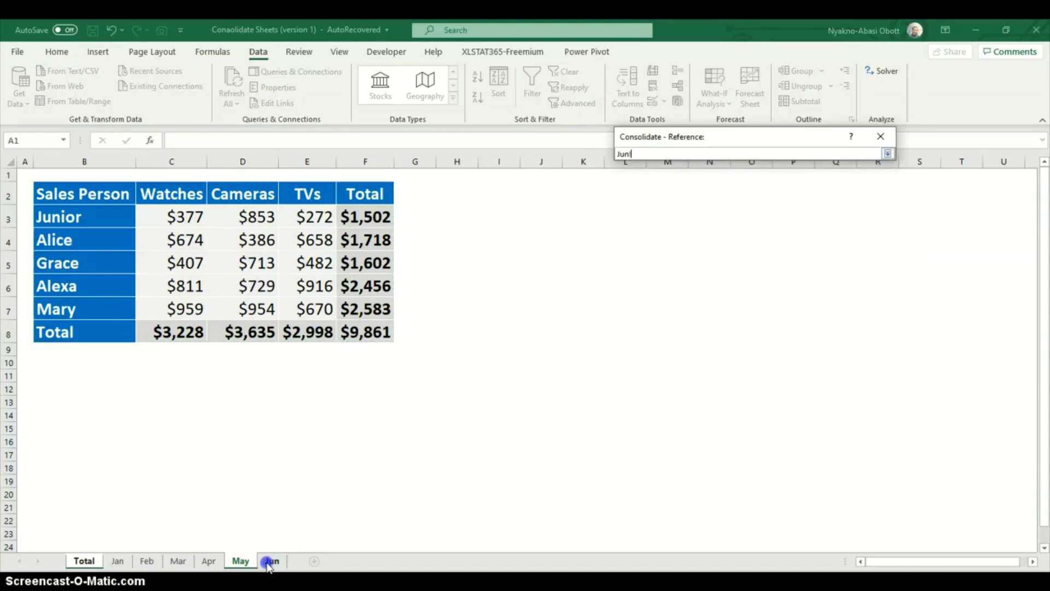
drag(65, 198, 366, 372)
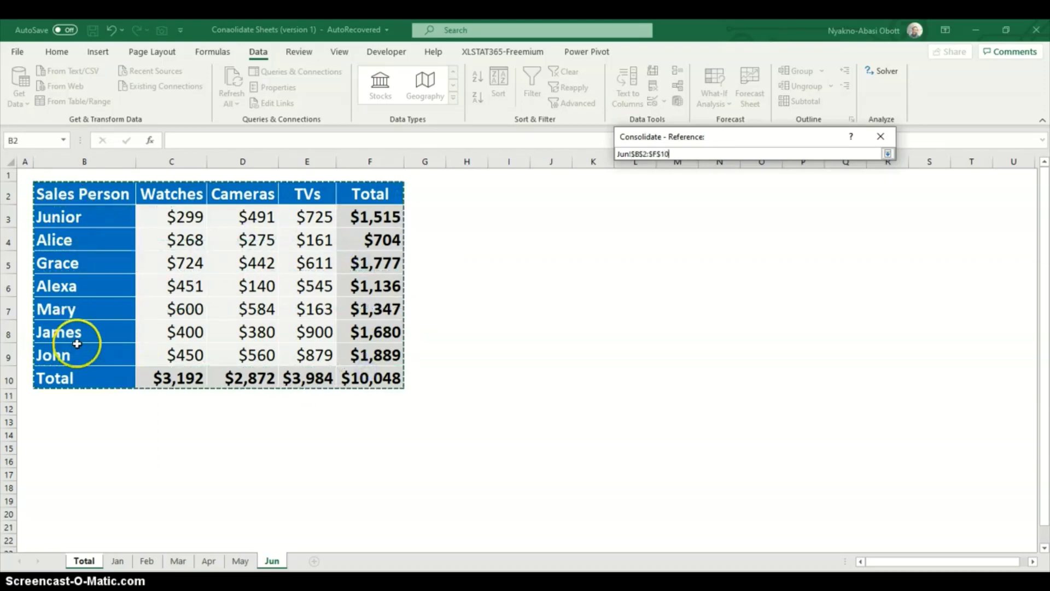
key(Return)
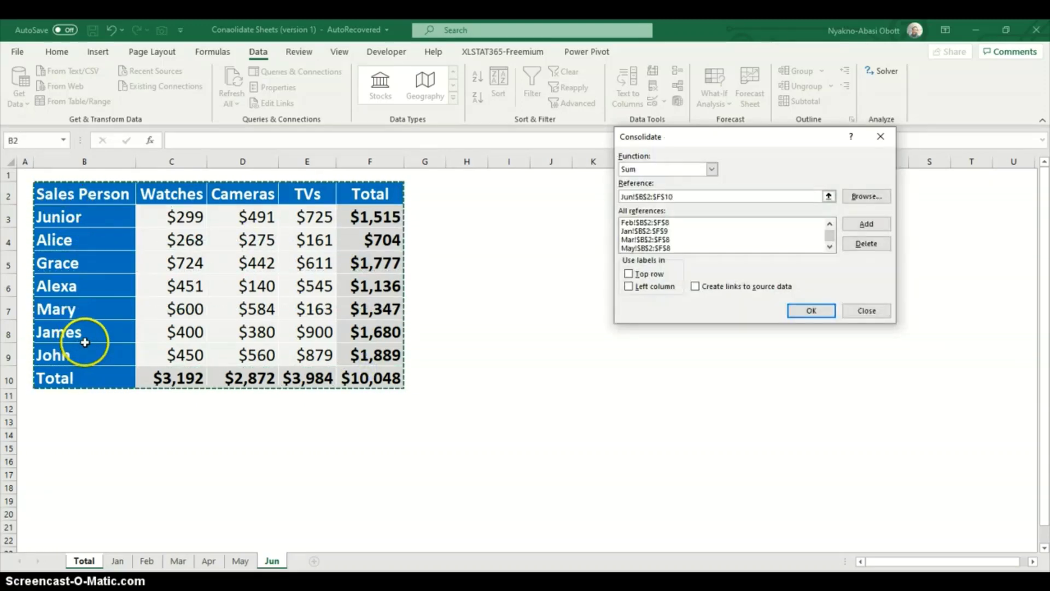
click(865, 224)
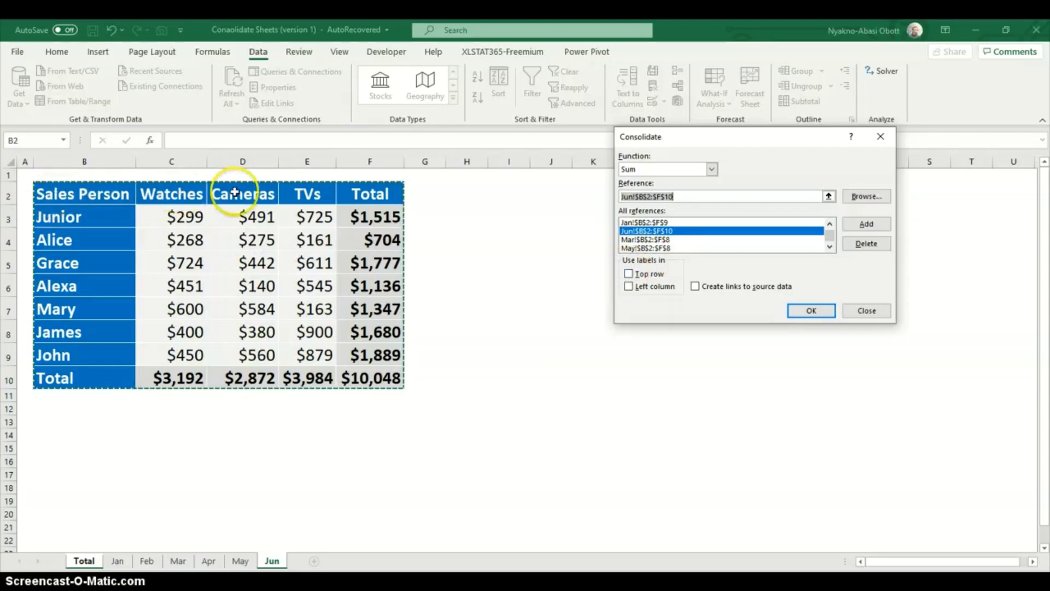
- Use labels from the top row and left column, and run the consolidation into the Method 3 section of the Total sheet
click(630, 273)
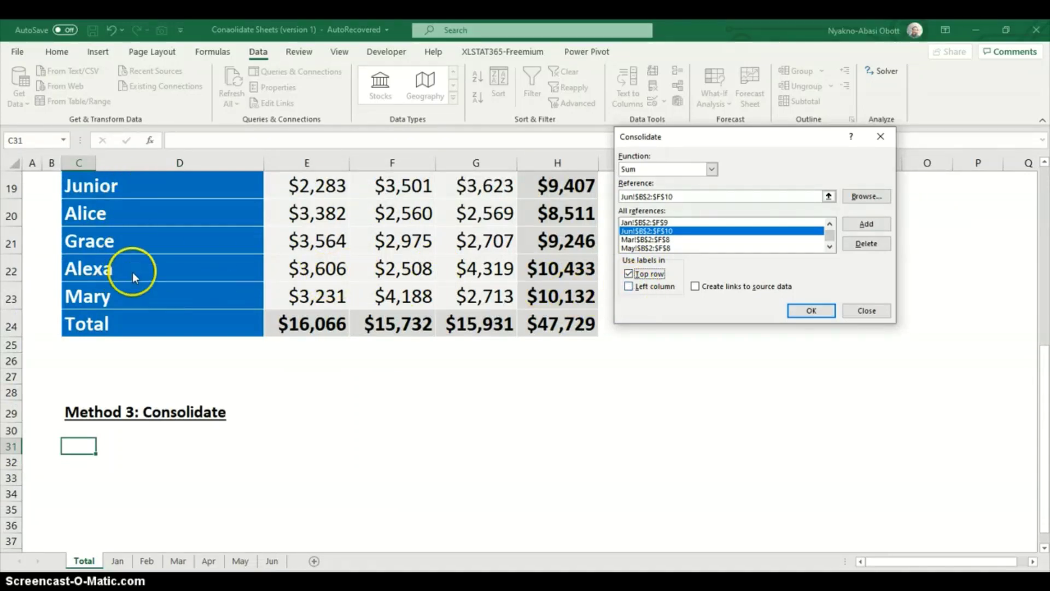
click(630, 286)
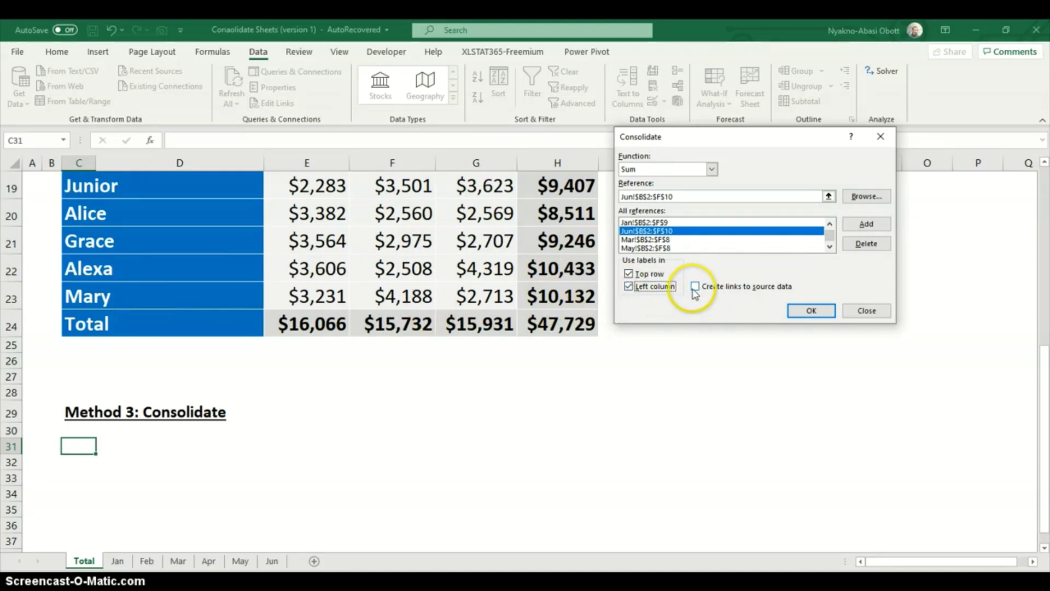
click(812, 310)
scroll(493, 394, down, 1)
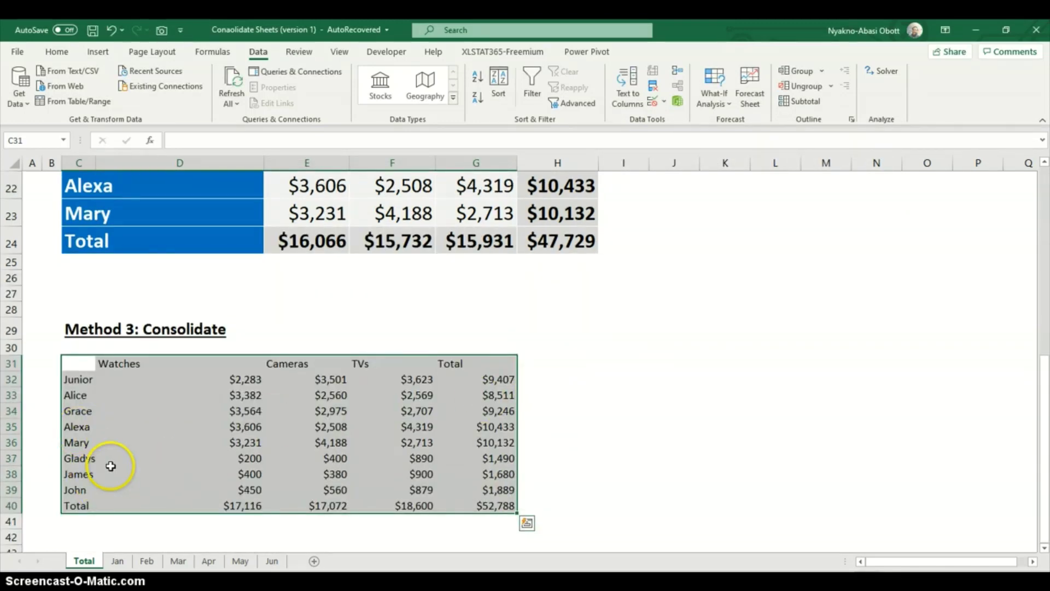
scroll(110, 464, up, 1)
scroll(82, 476, down, 1)
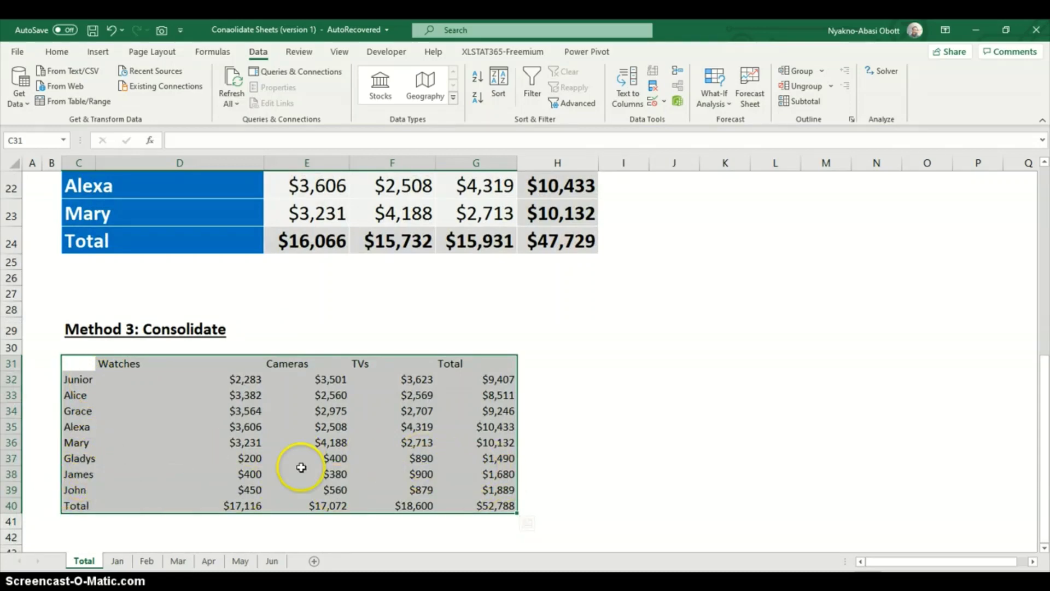
scroll(302, 467, up, 4)
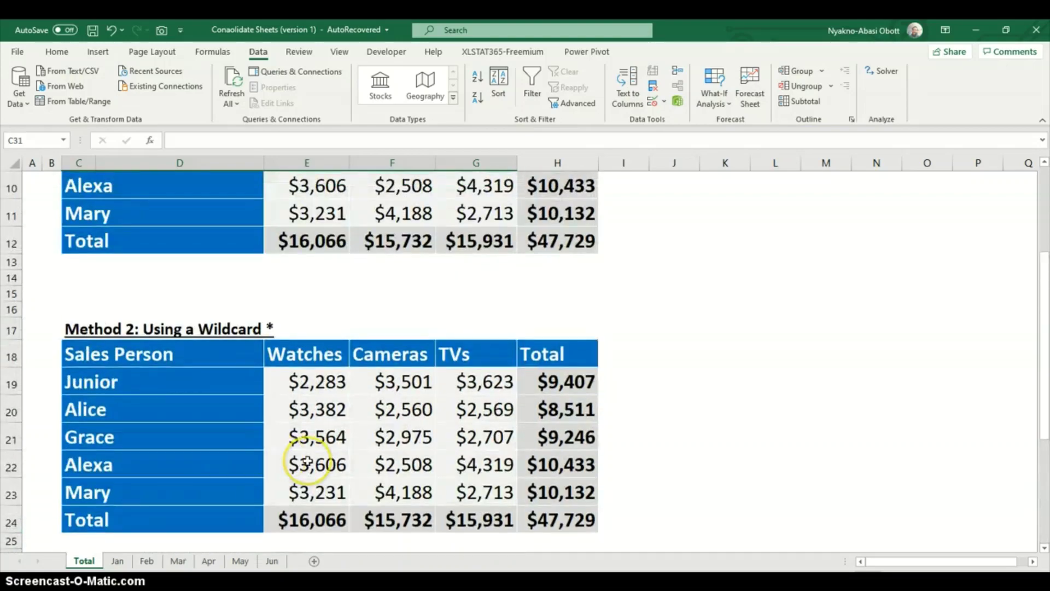
scroll(308, 464, up, 3)
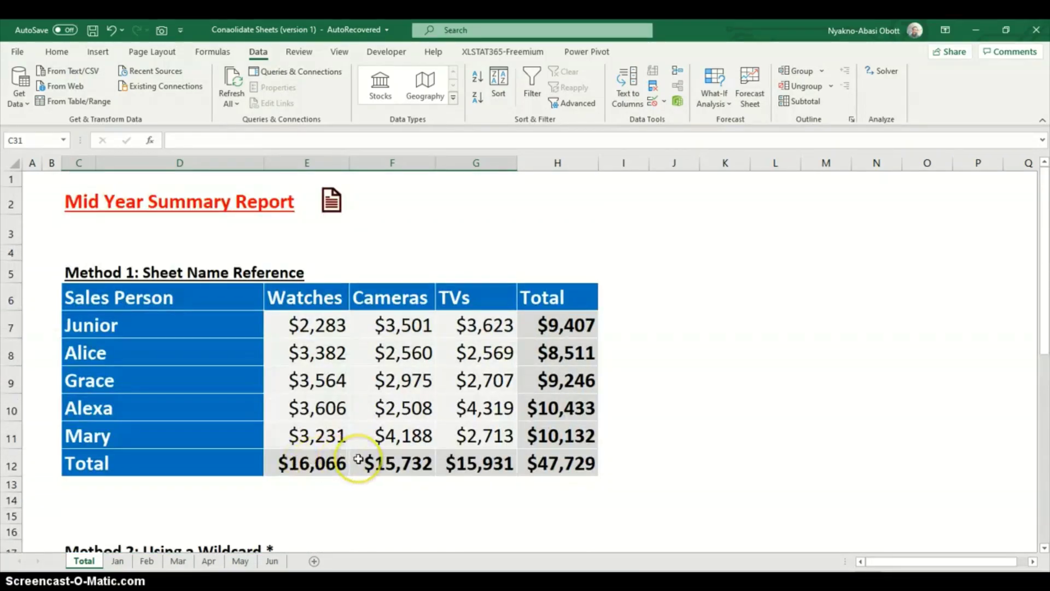